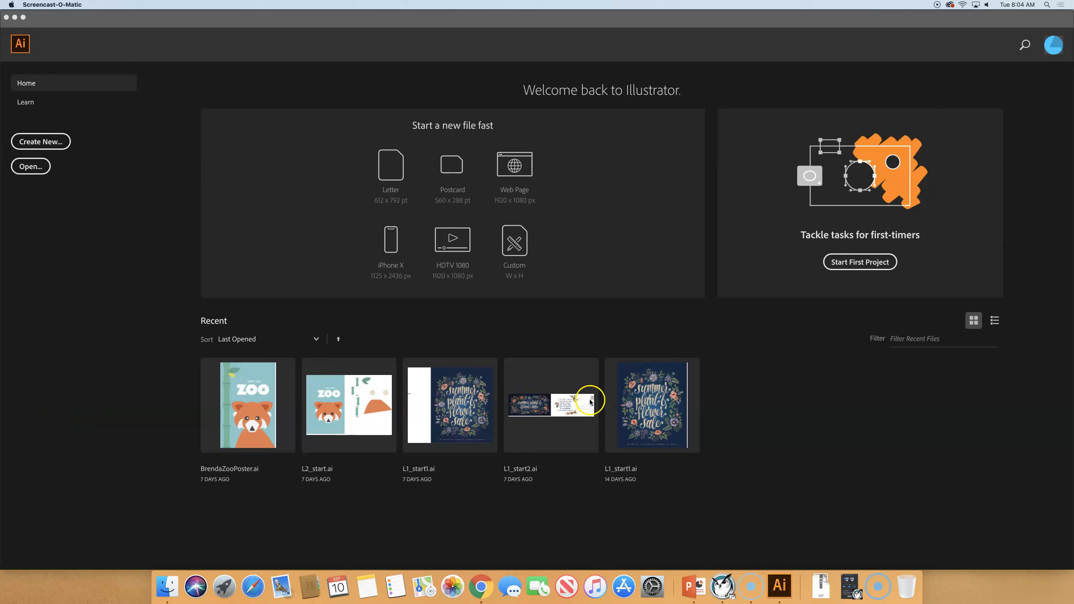
# - Open the setup dialog for a new document
pyautogui.click(177, 86)
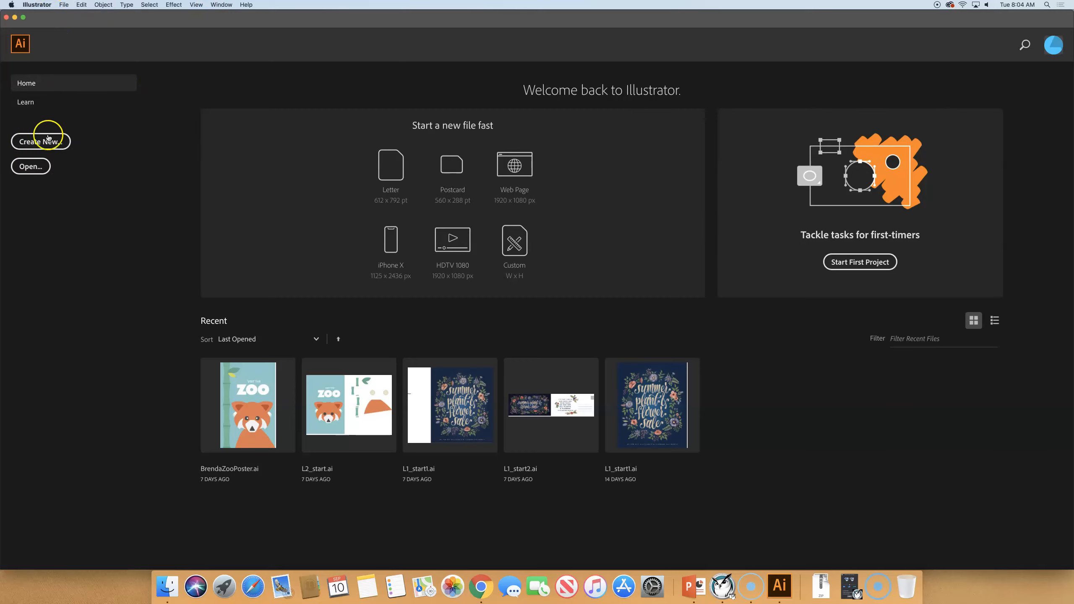
pyautogui.click(64, 5)
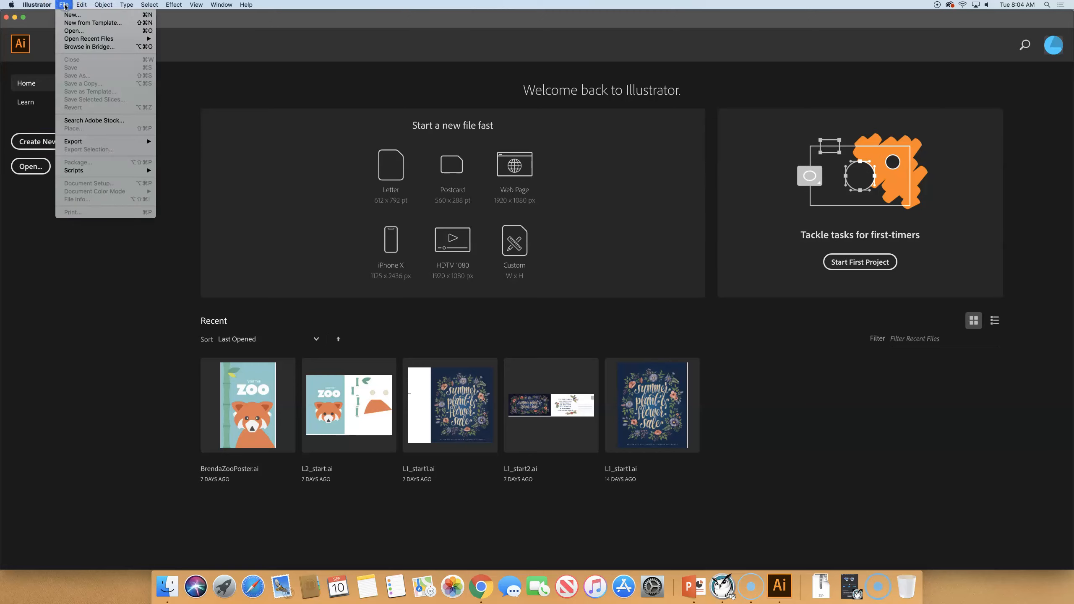
pyautogui.click(66, 15)
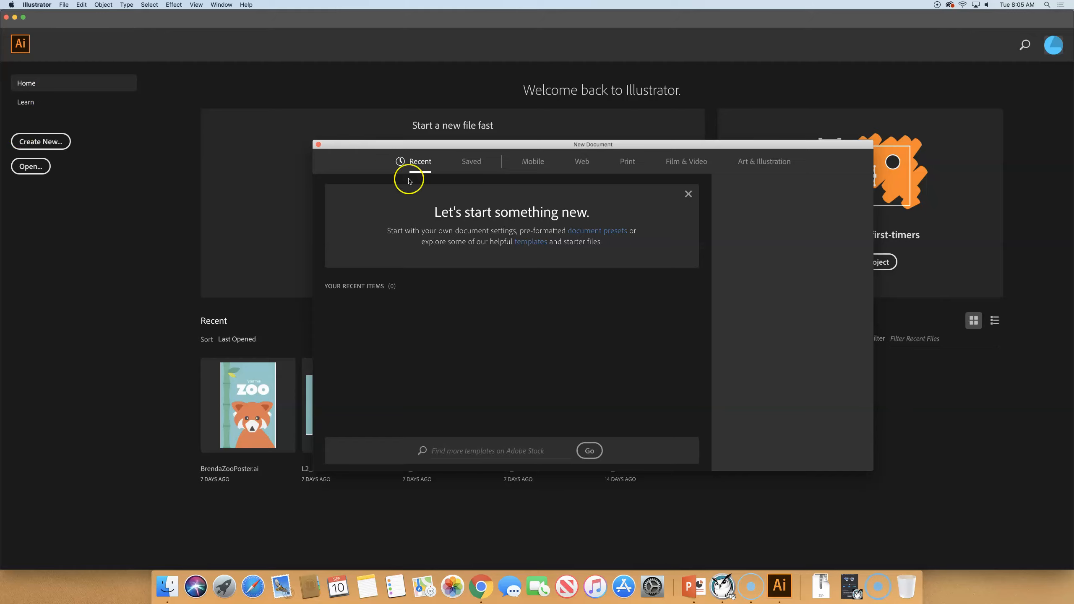
# - Review the blank document presets for mobile, web, print, film and video, and art and illustration
pyautogui.click(542, 164)
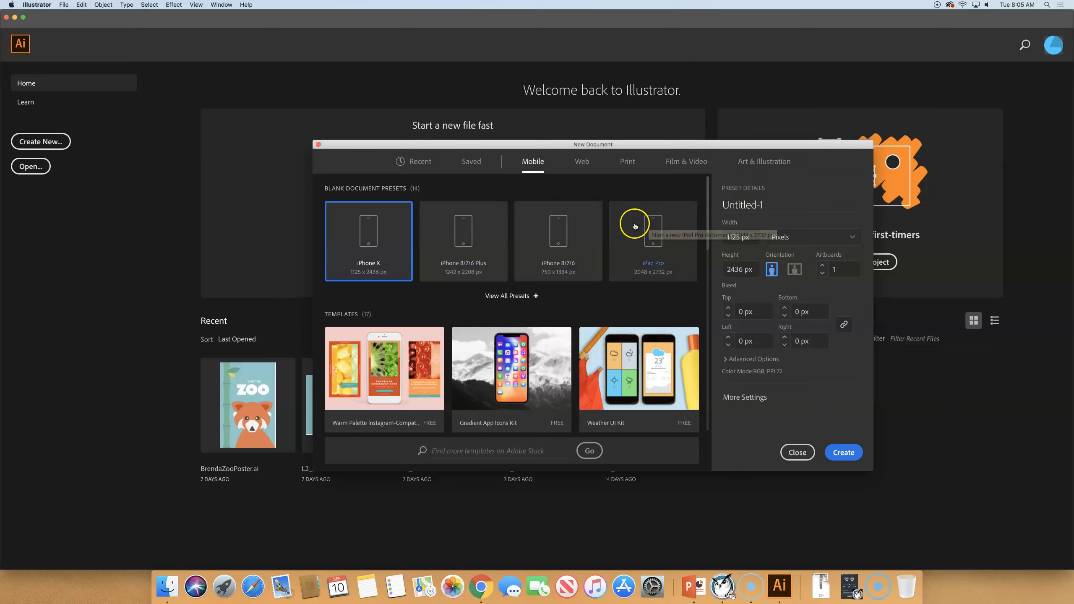
pyautogui.click(580, 162)
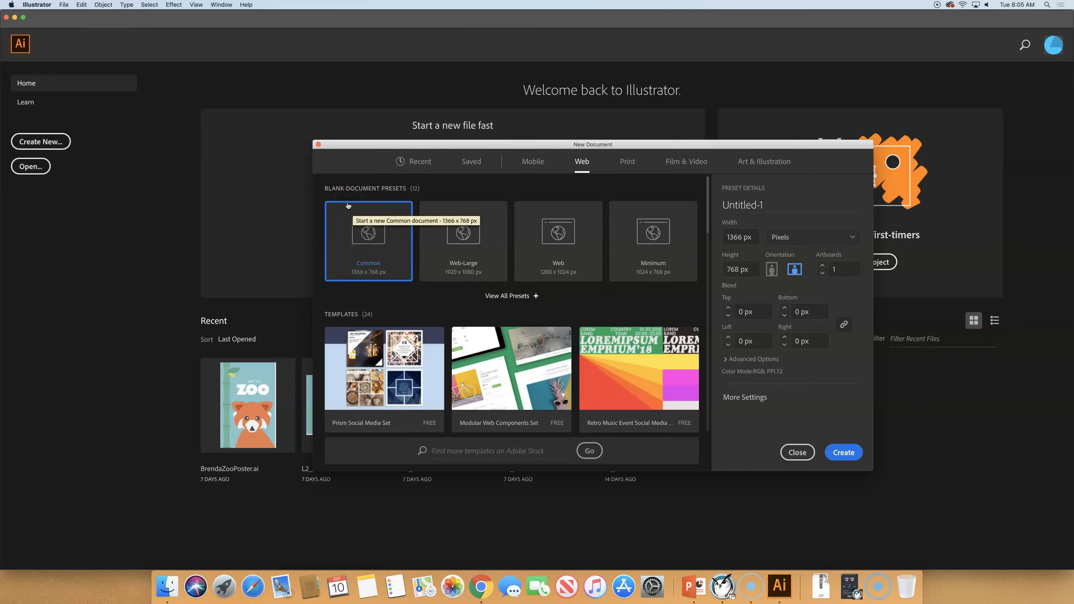
pyautogui.click(628, 162)
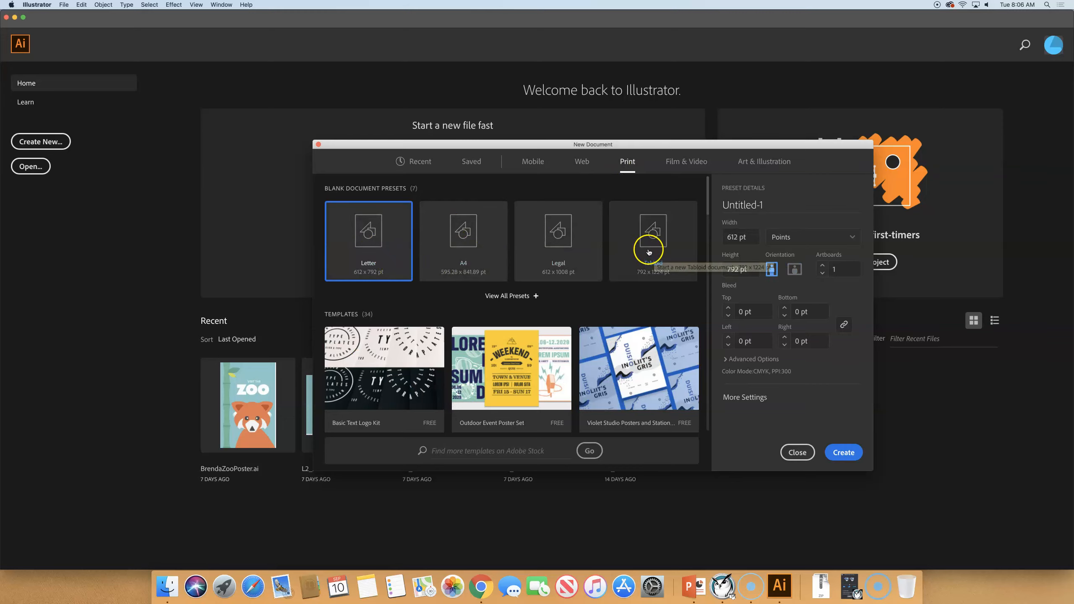
pyautogui.click(686, 162)
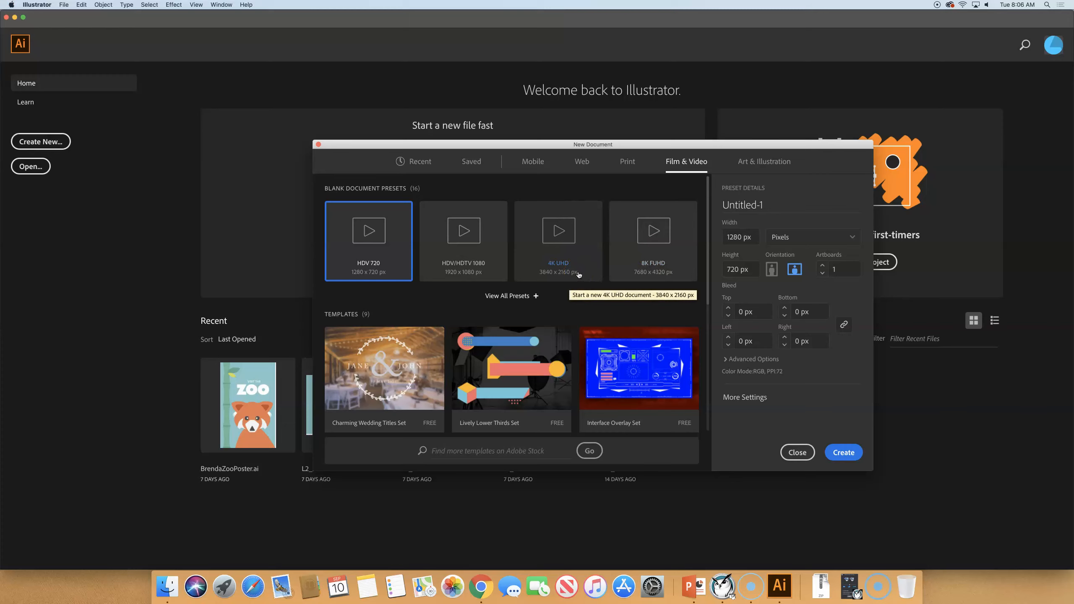
pyautogui.click(749, 163)
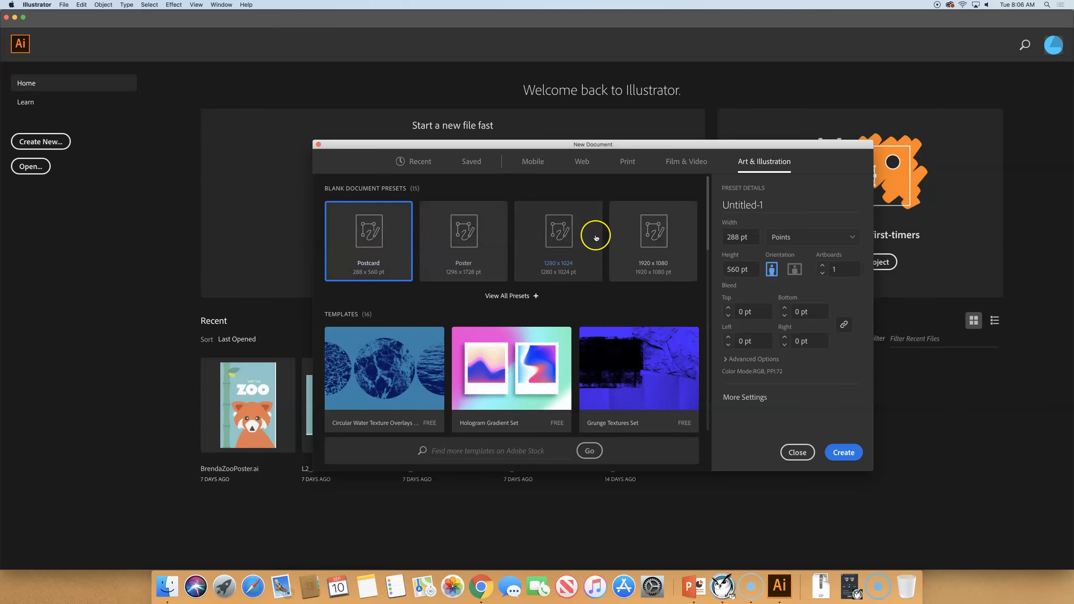
# - Choose the Print presets and name the new document postcard
pyautogui.click(633, 166)
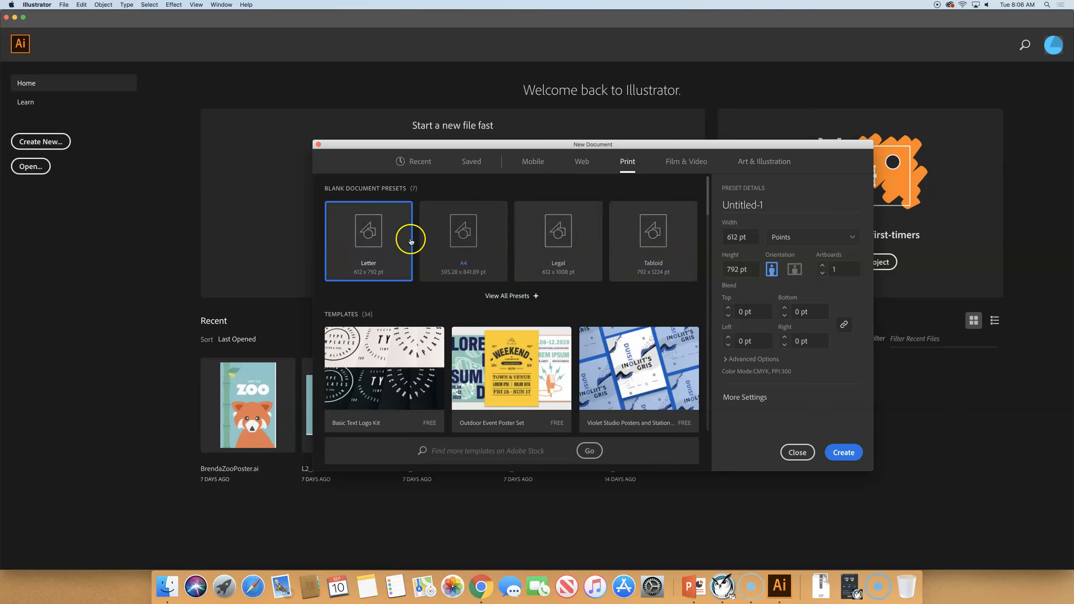
pyautogui.tripleClick(748, 200)
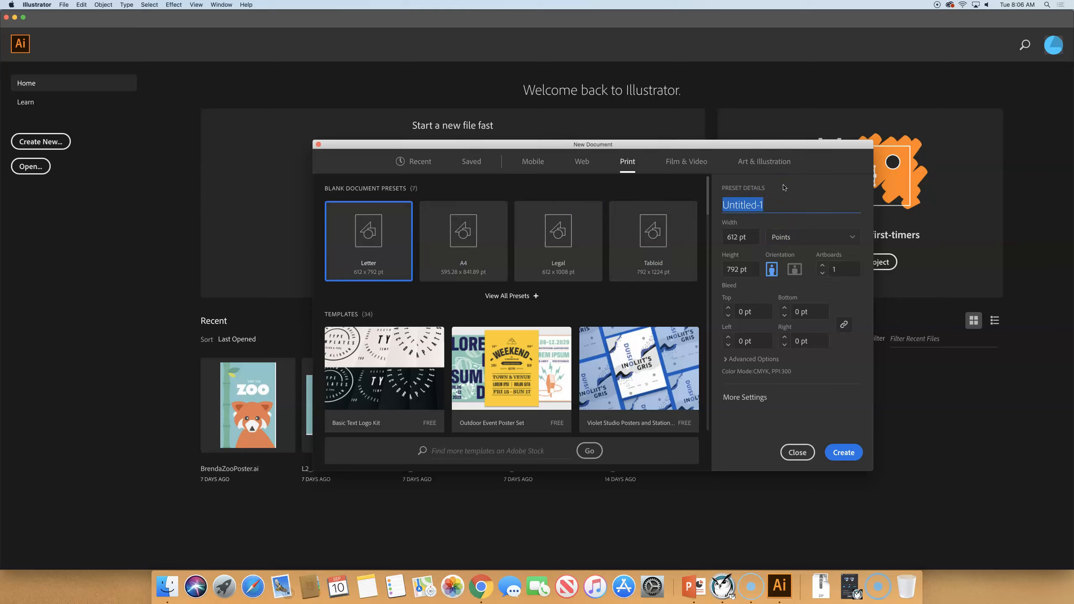
pyautogui.write('postcard')
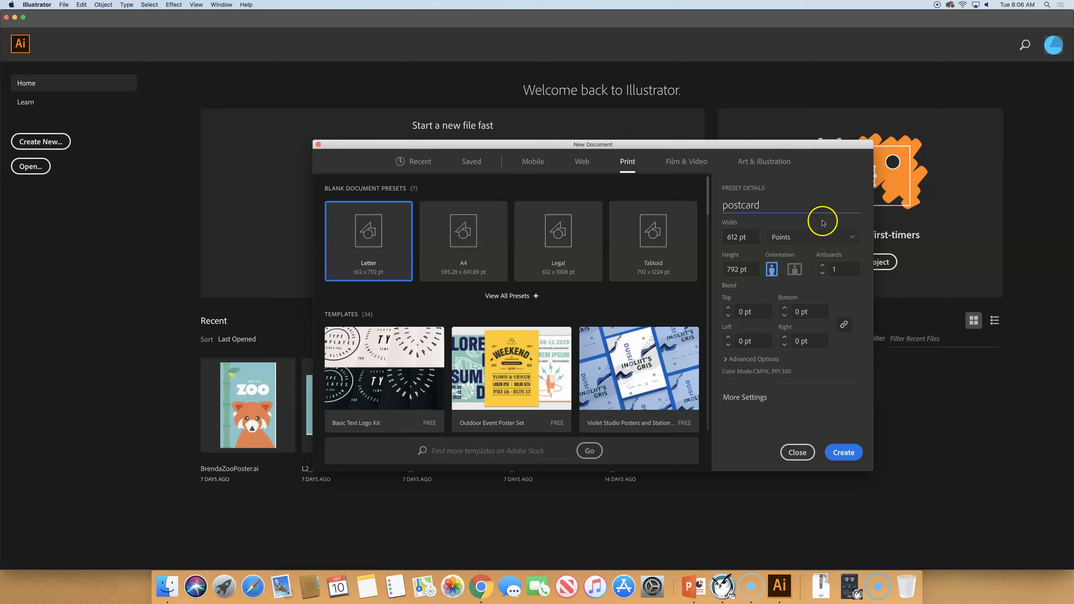
# - Set the document's units to inches, with a width of 6 in and a height of 4.25 in
pyautogui.click(826, 237)
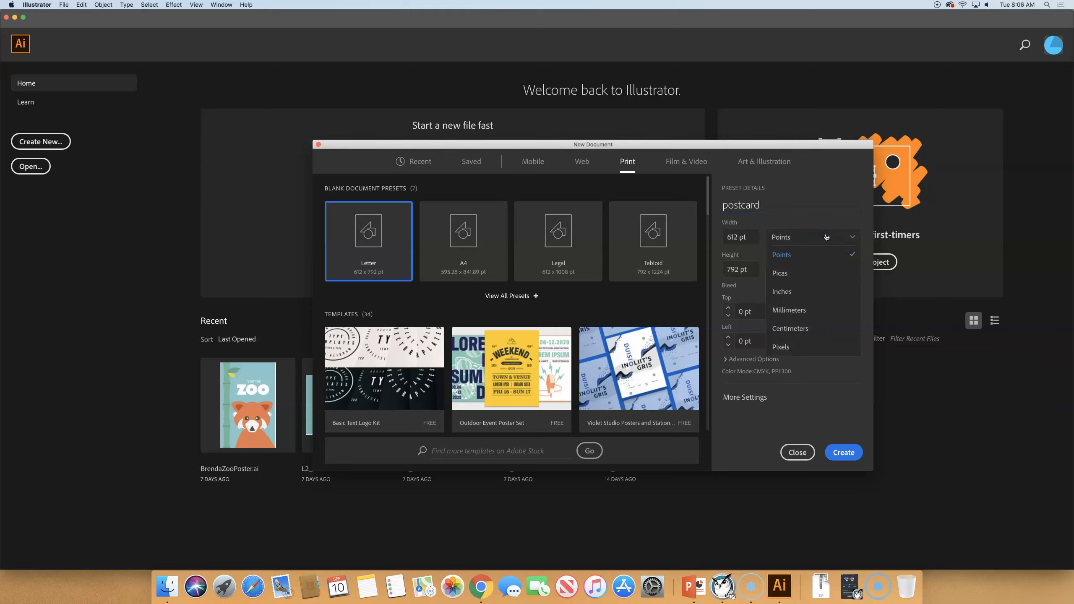
pyautogui.click(804, 290)
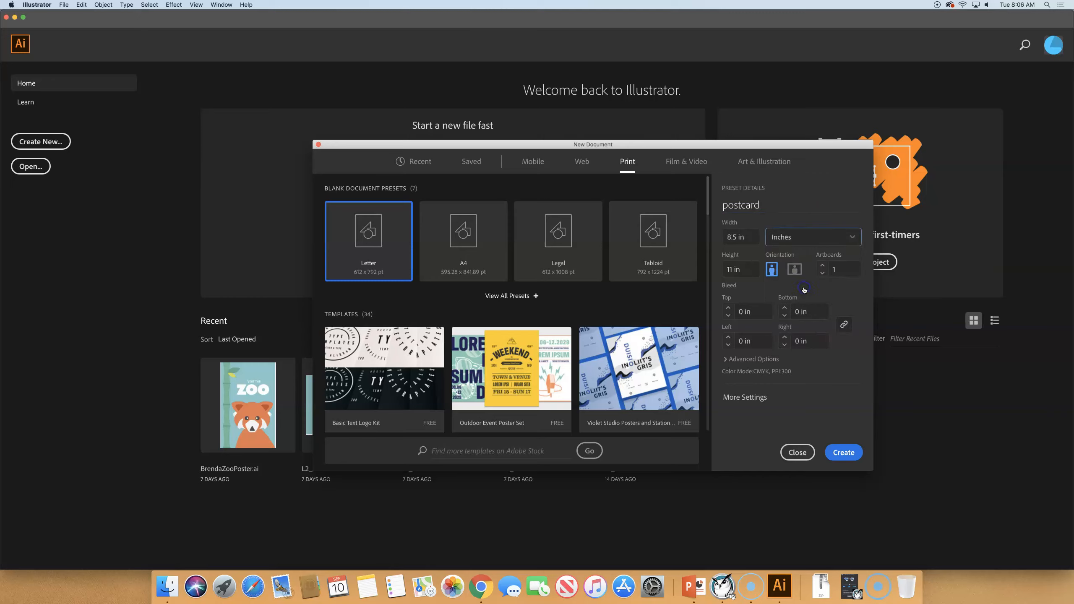
pyautogui.tripleClick(747, 236)
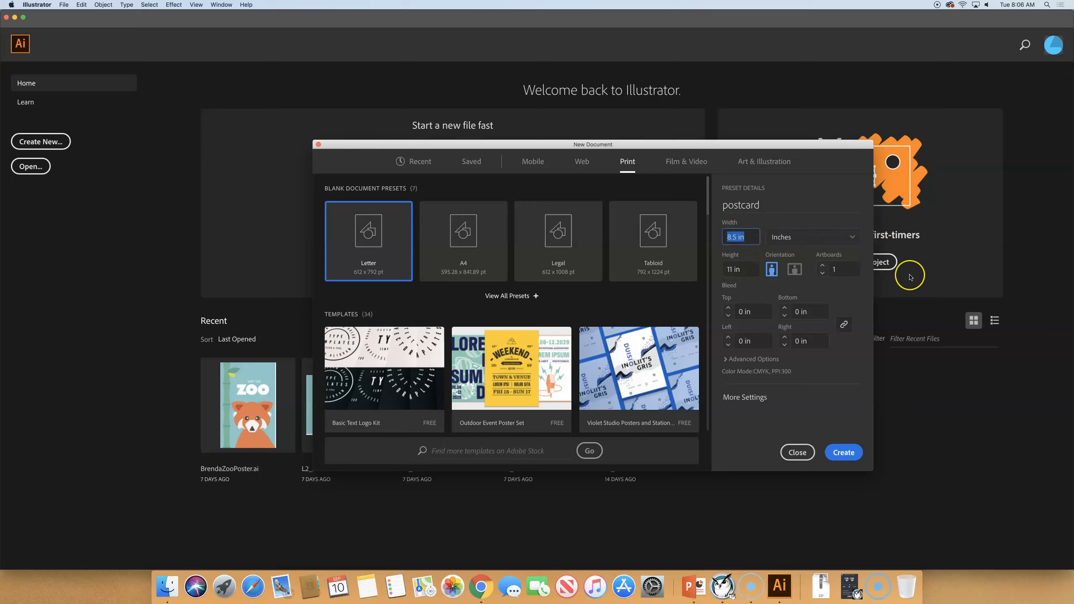
pyautogui.write('6')
pyautogui.press('Tab')
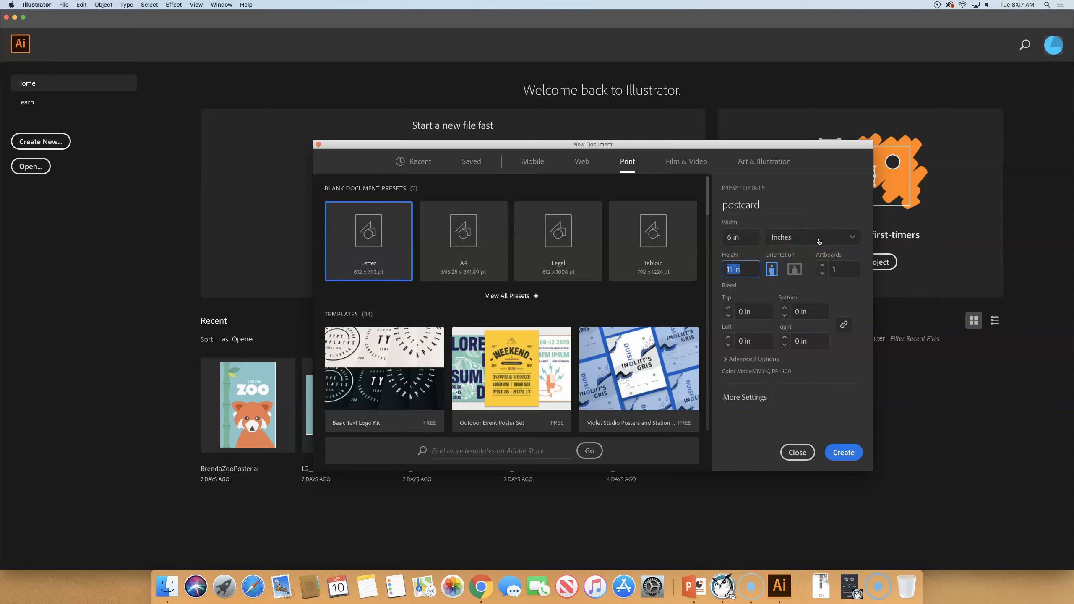
pyautogui.write('4.25')
# - Create the document in landscape orientation with 2 artboards
pyautogui.click(794, 270)
pyautogui.click(824, 265)
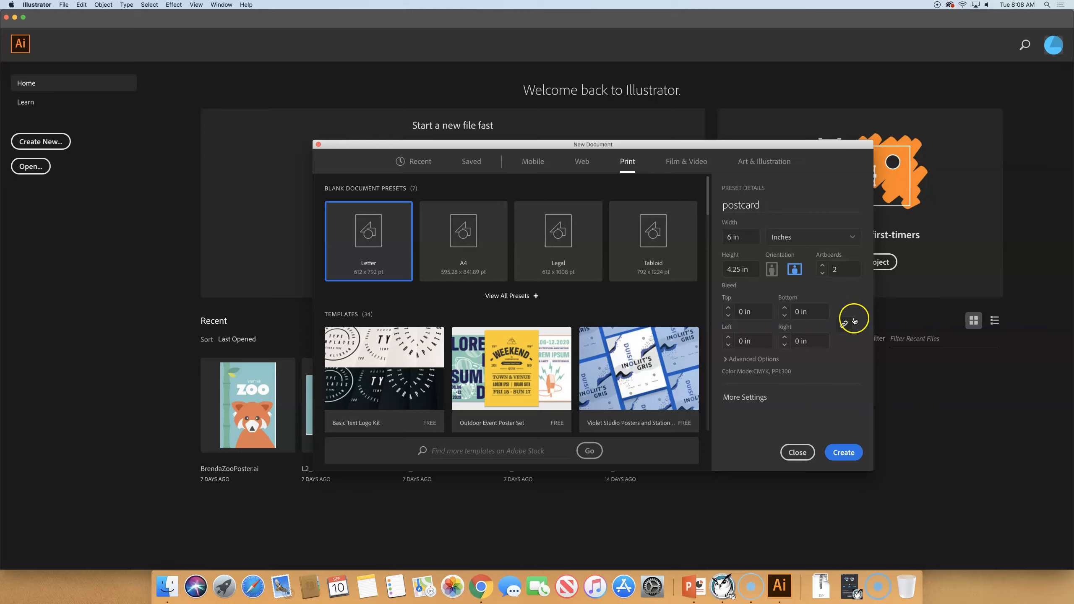
pyautogui.click(846, 451)
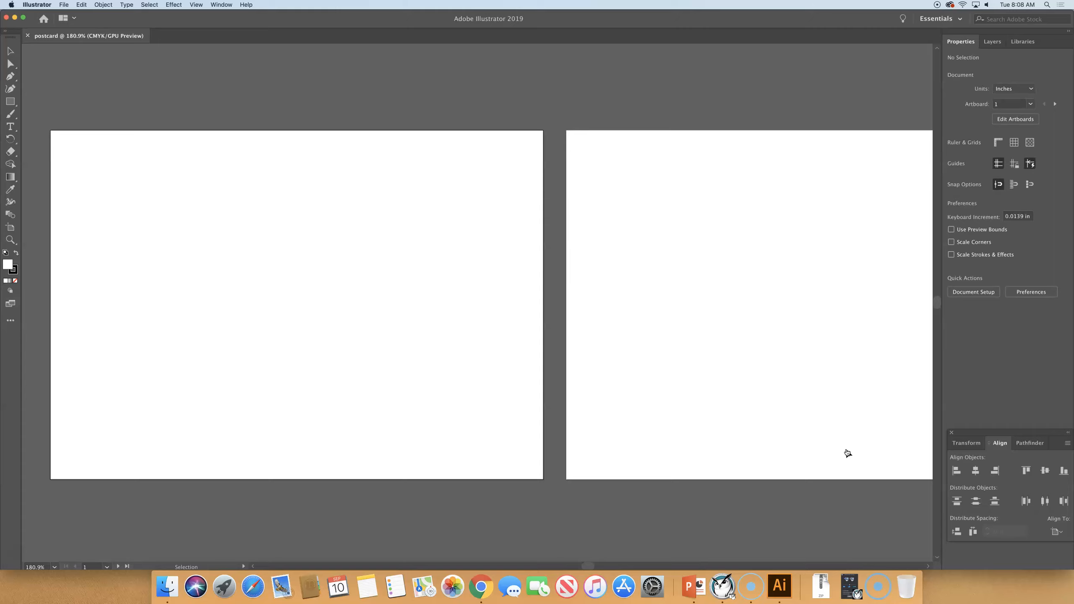
pyautogui.press('super+alt+0')
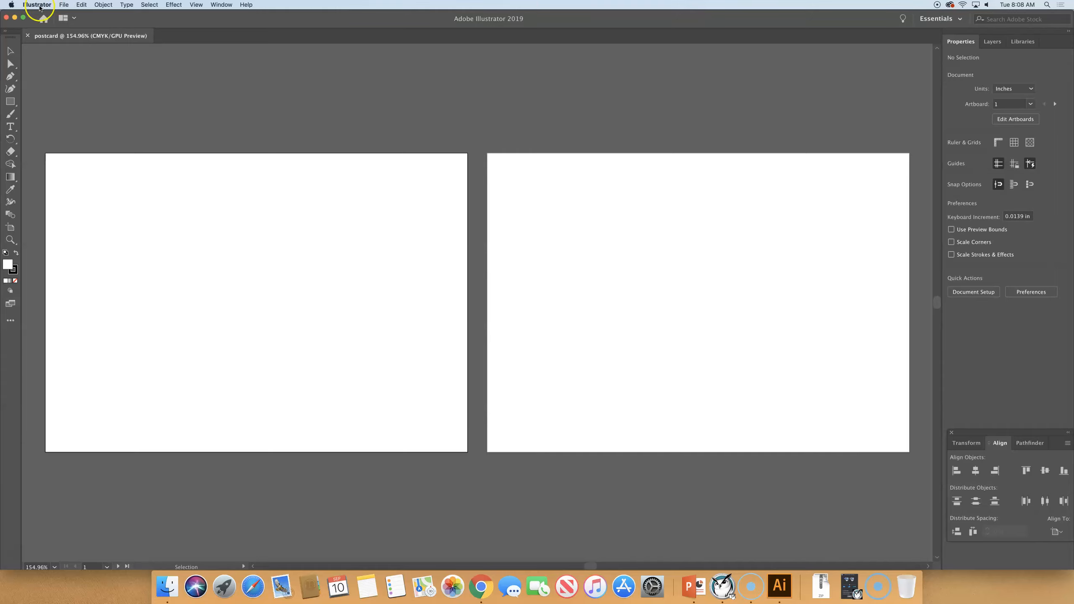
pyautogui.click(63, 5)
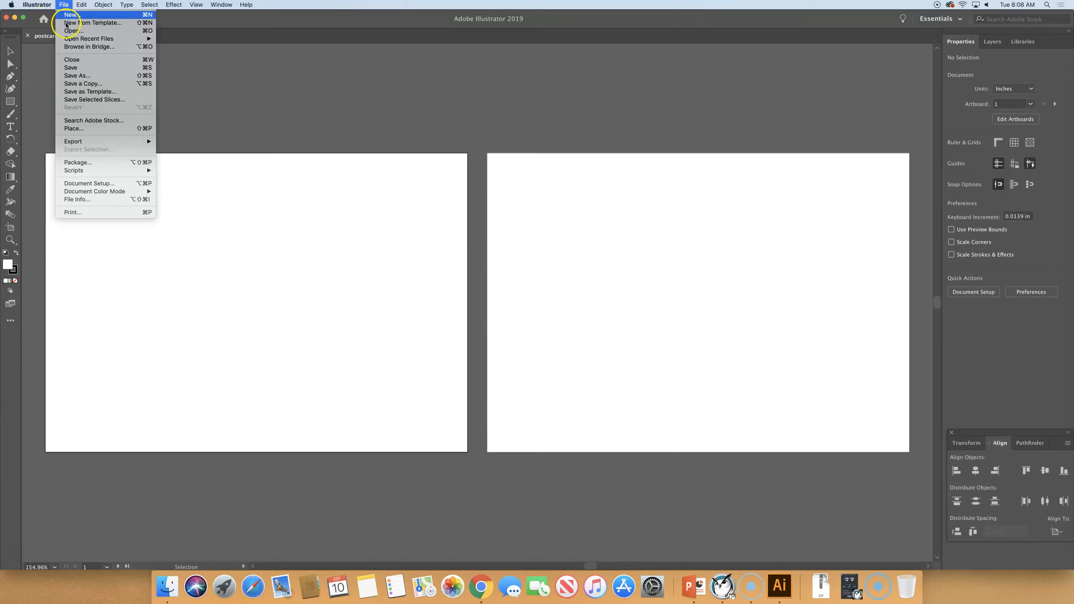
pyautogui.click(73, 75)
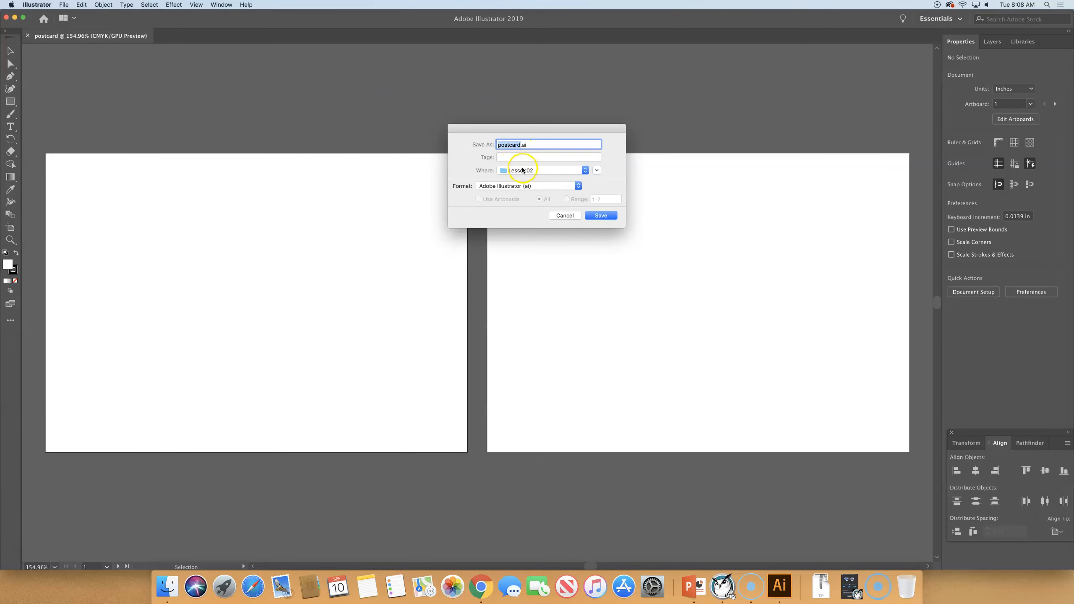
pyautogui.click(542, 169)
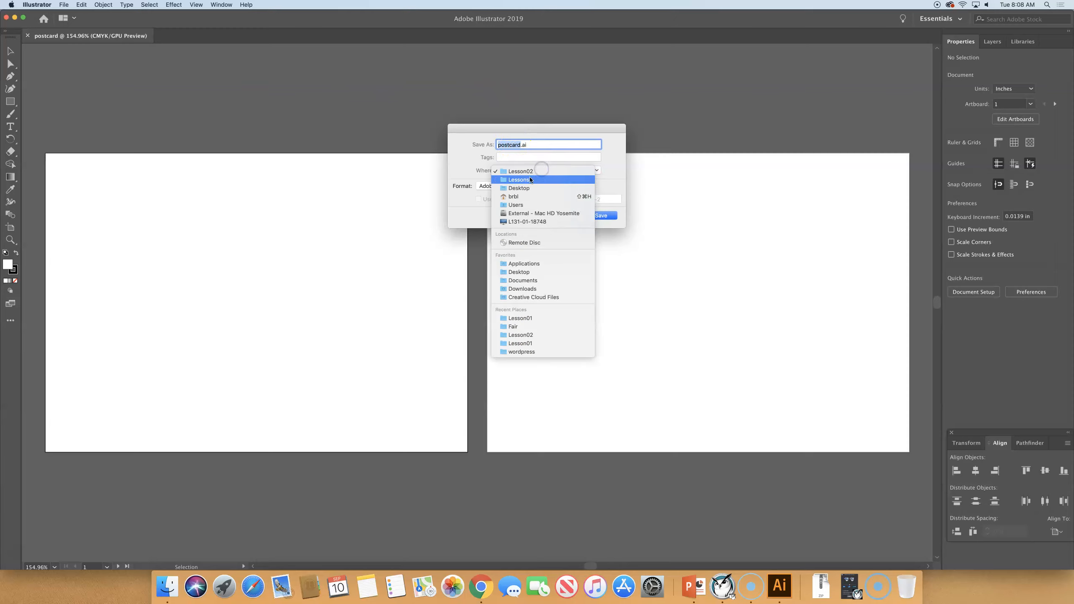
pyautogui.click(530, 180)
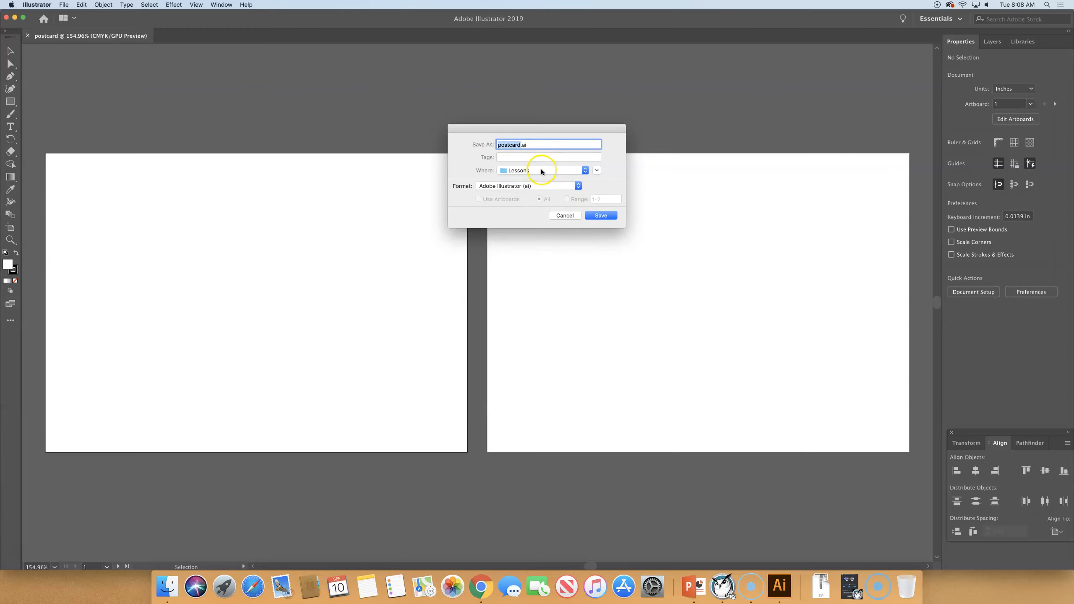
pyautogui.click(541, 170)
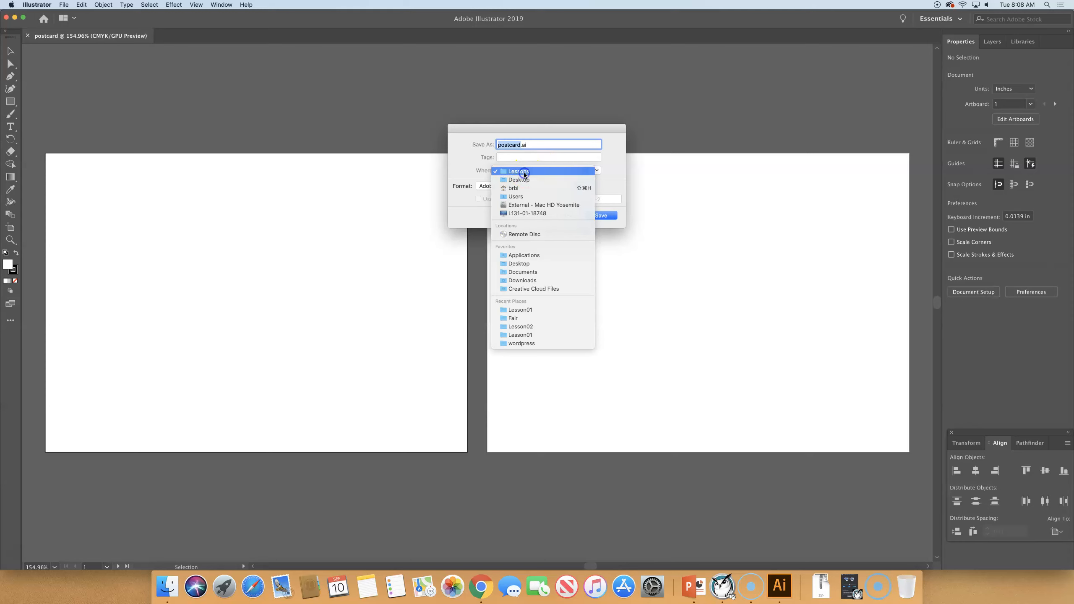
pyautogui.click(524, 173)
pyautogui.click(597, 170)
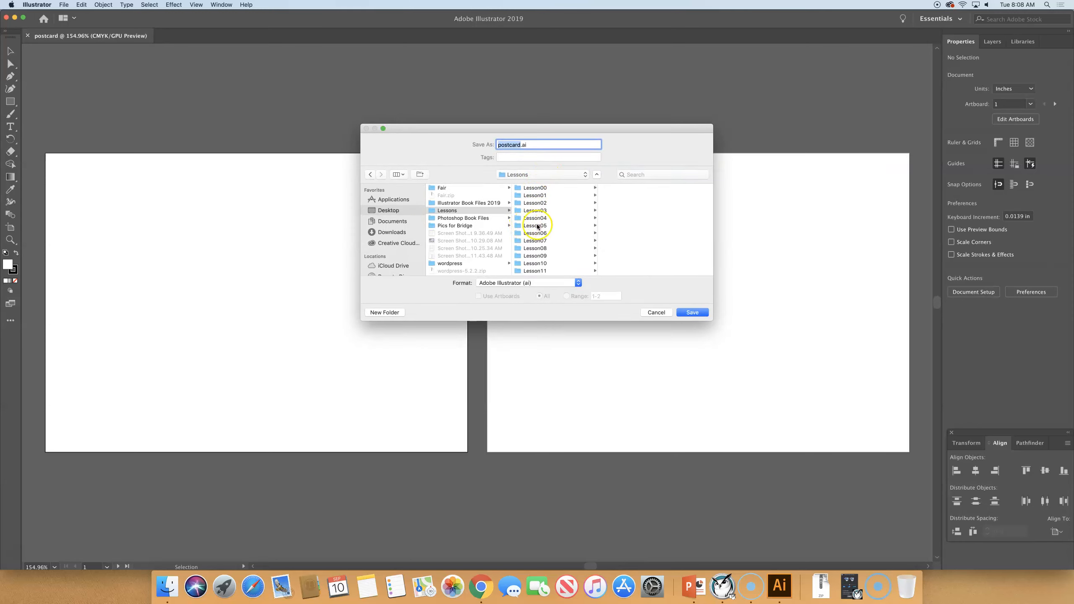
pyautogui.click(529, 211)
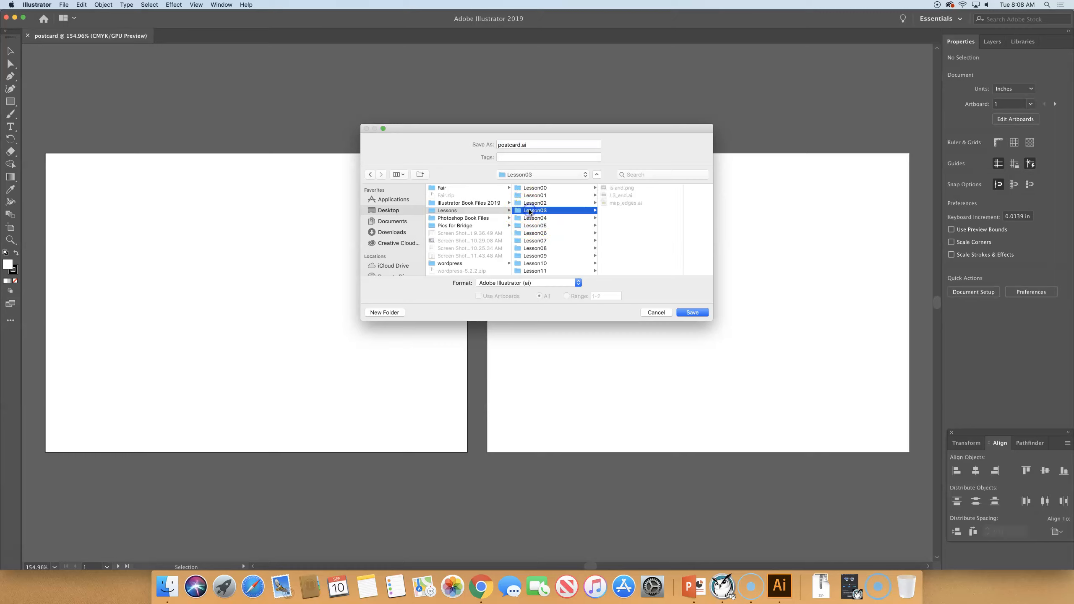
pyautogui.click(692, 312)
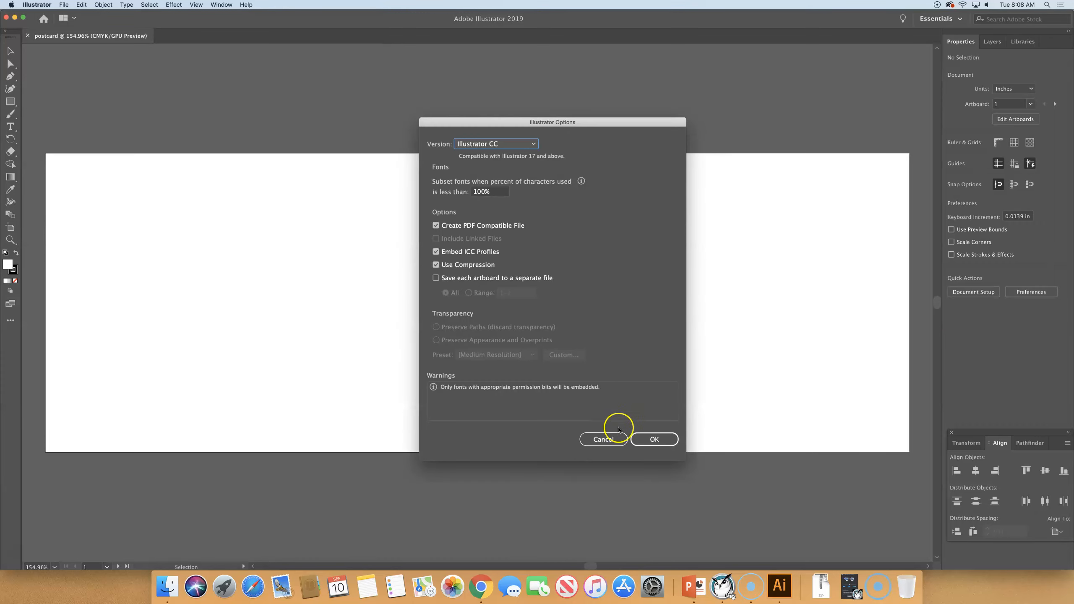
pyautogui.click(608, 438)
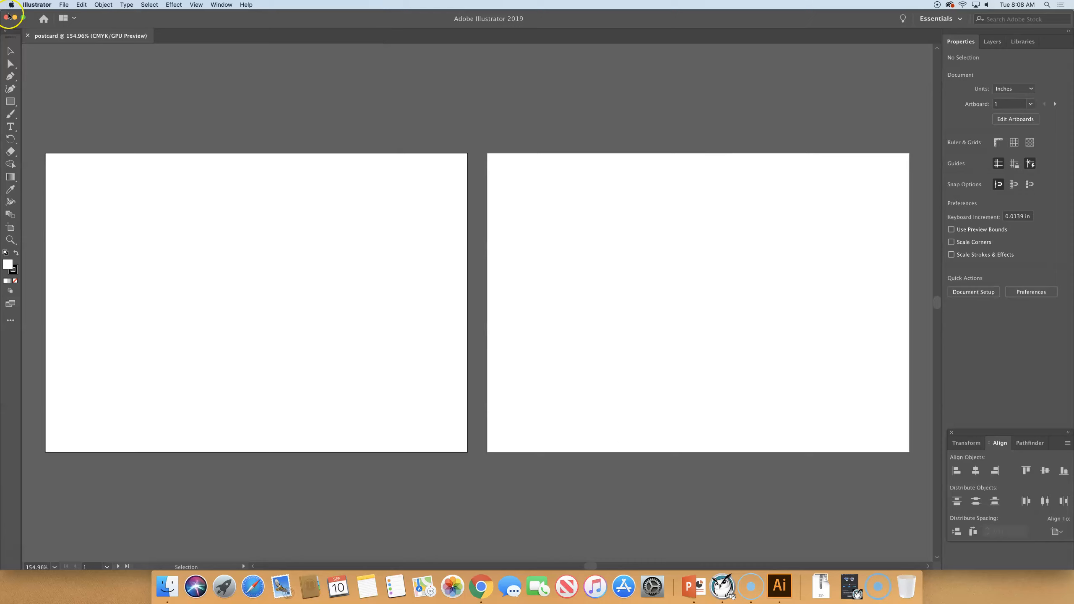
# - Start saving the document under a new name made of the author's first name followed by postcard
pyautogui.click(63, 5)
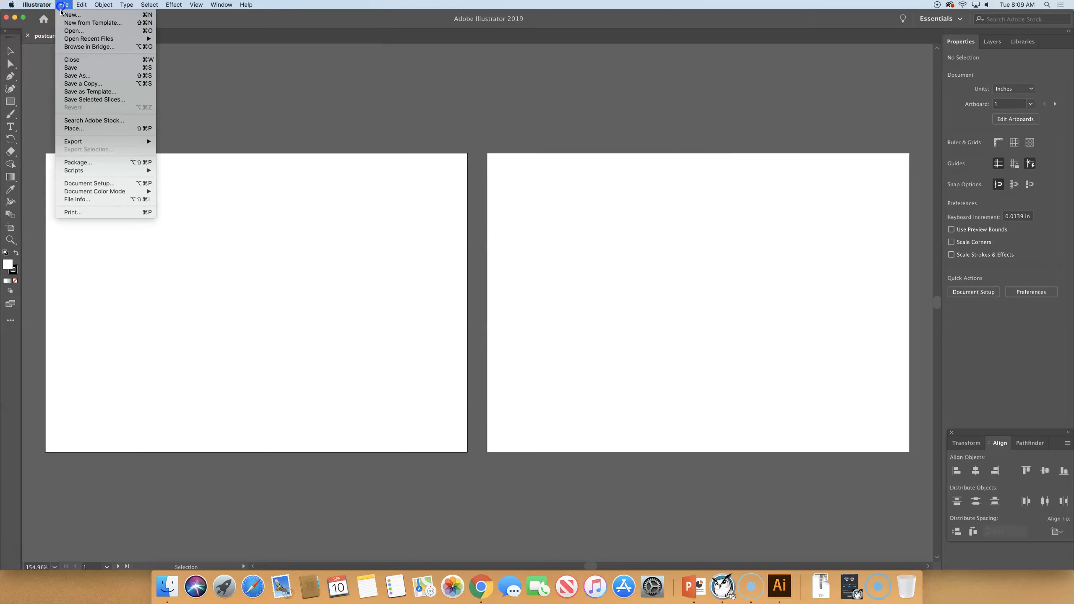
pyautogui.click(85, 75)
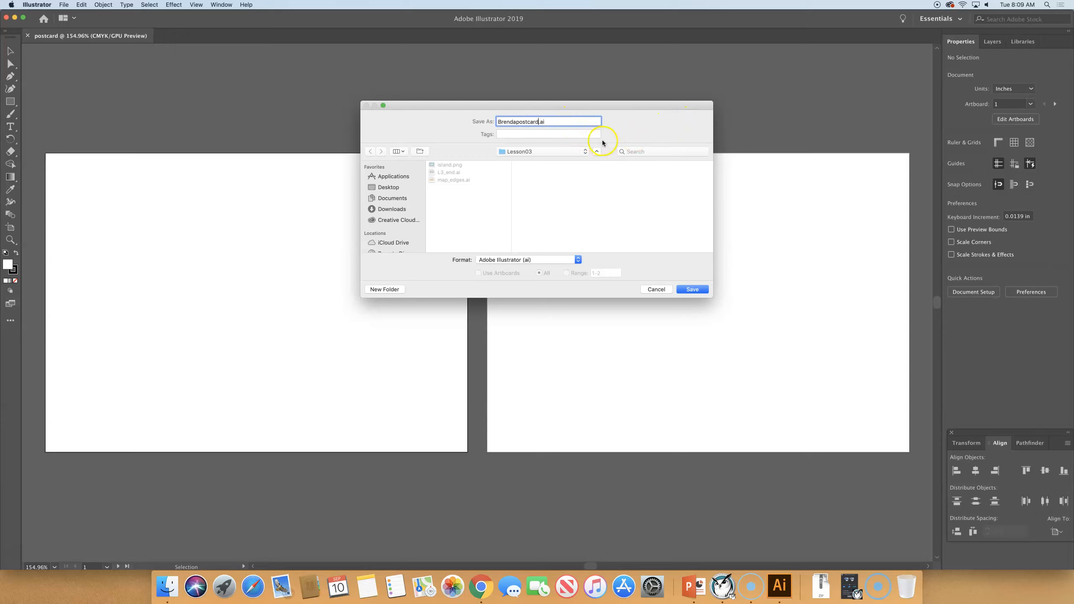
pyautogui.click(532, 151)
pyautogui.click(579, 154)
pyautogui.click(596, 151)
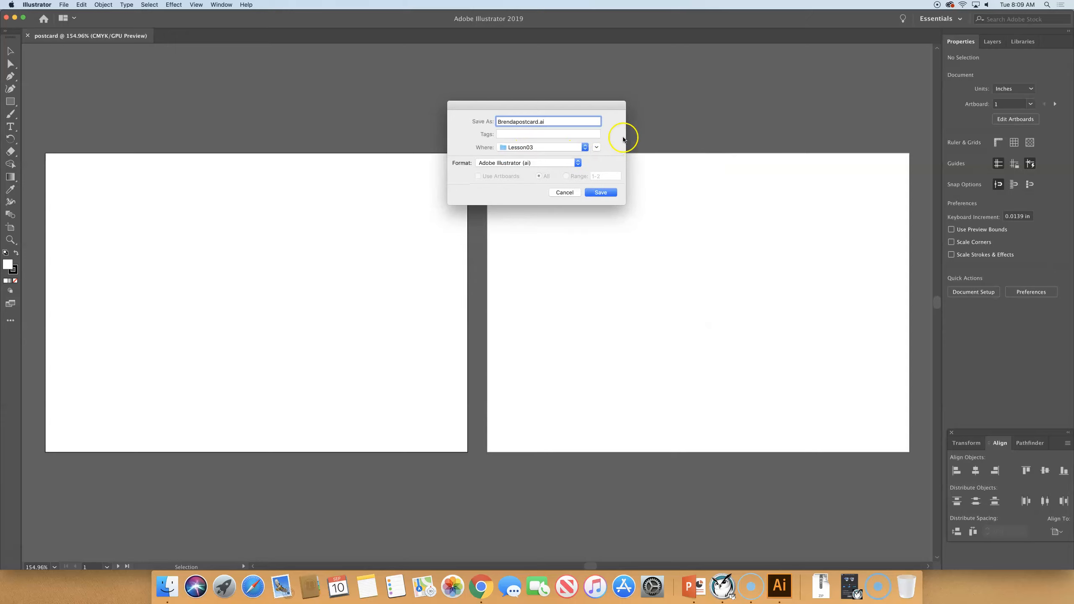
pyautogui.moveTo(526, 108); pyautogui.dragTo(628, 107)
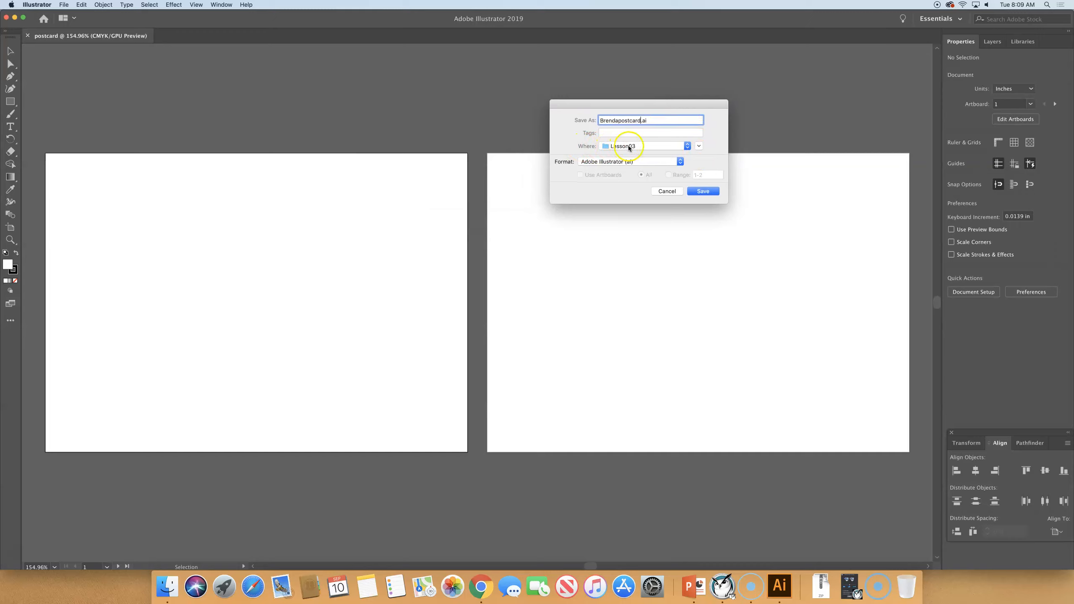
# - Save the document as an Adobe Illustrator (ai) file in Lessons > Lesson03, with the Illustrator CC version and default options
pyautogui.click(699, 146)
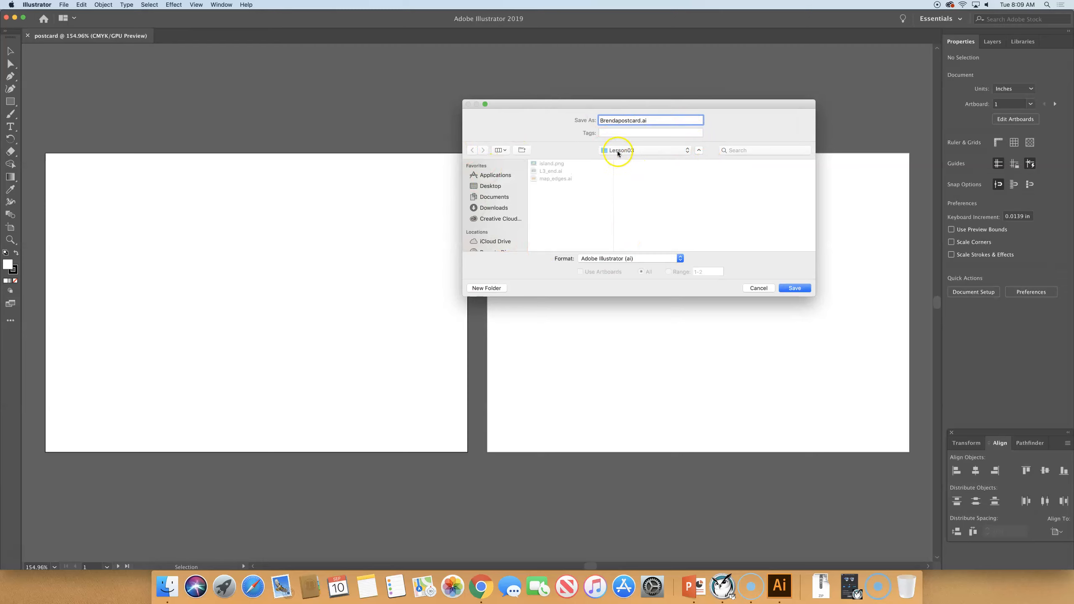
pyautogui.click(617, 154)
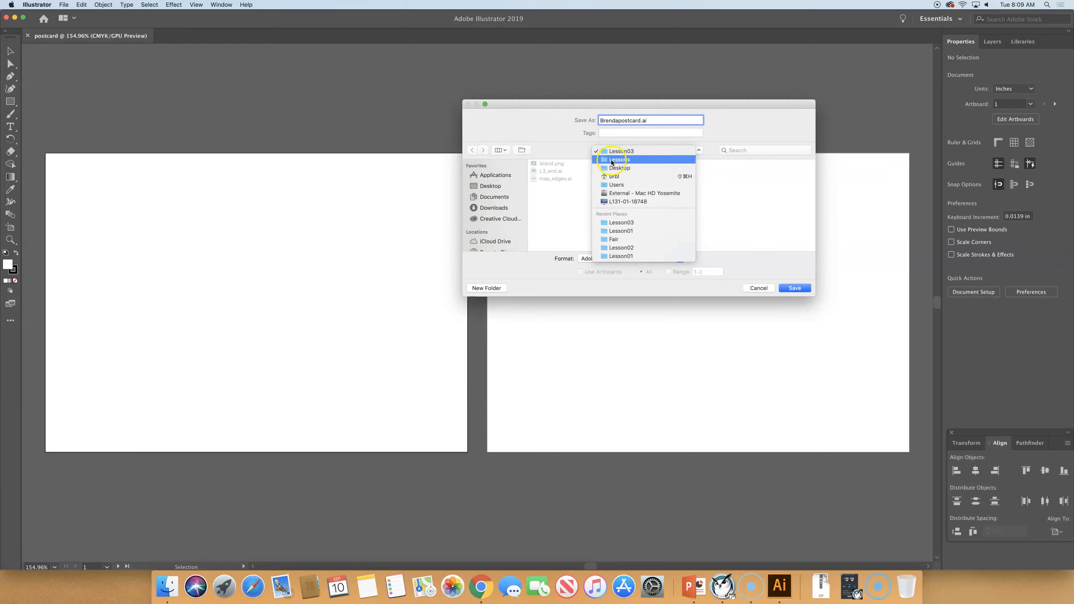
pyautogui.click(612, 161)
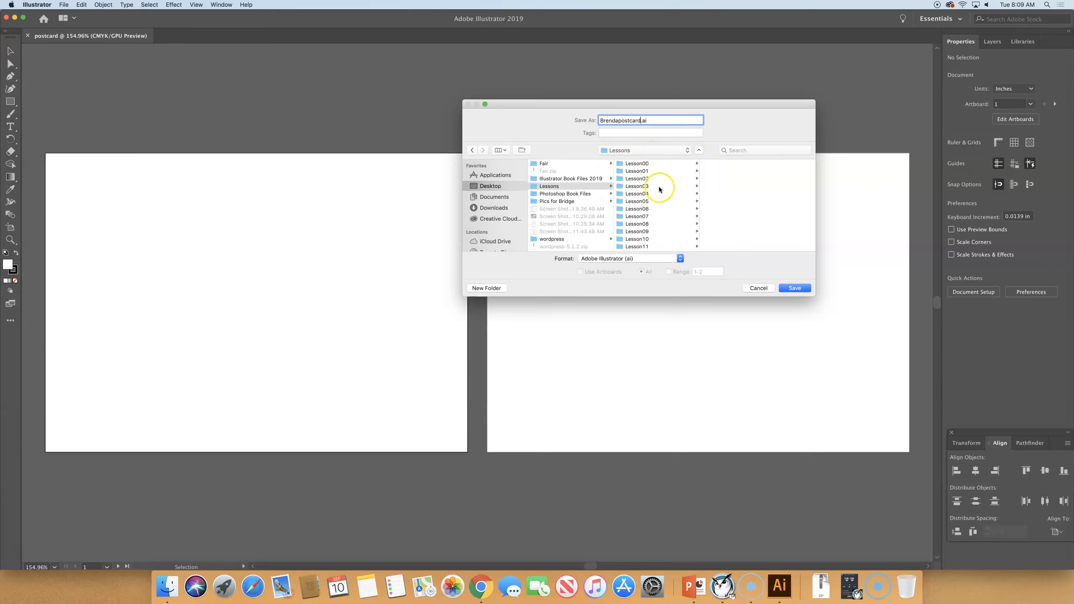
pyautogui.click(639, 187)
pyautogui.click(795, 288)
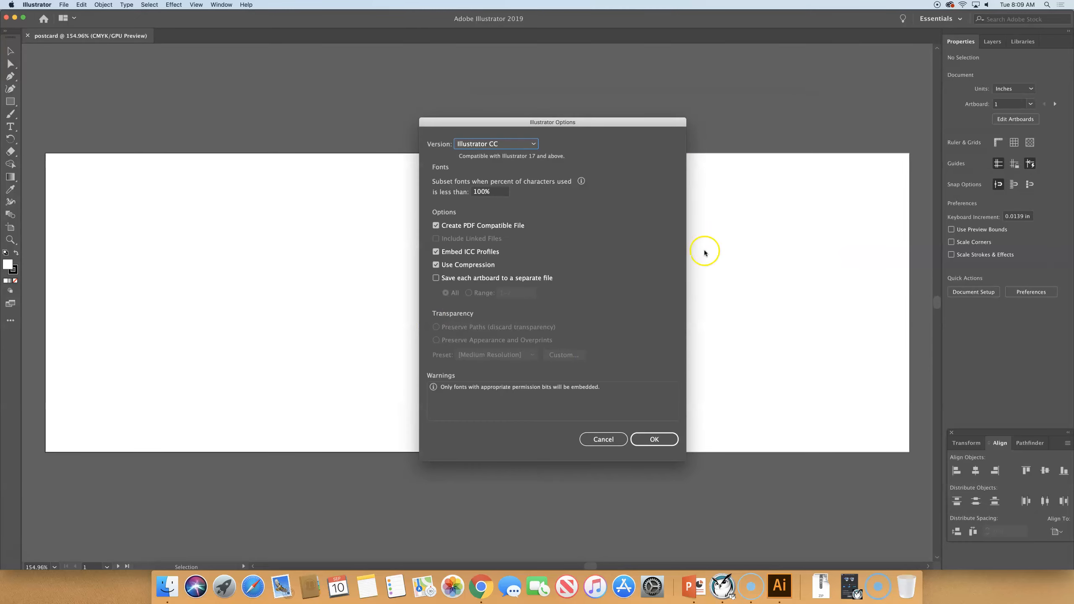
pyautogui.click(654, 439)
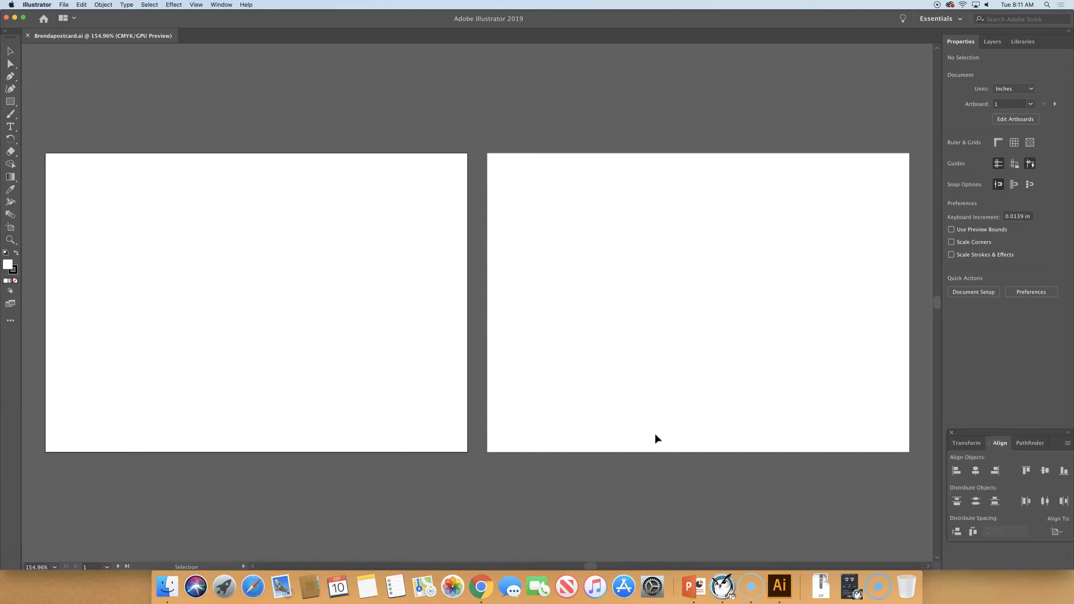
# - Set the document's bleed to 0.125 in on all four sides in Document Setup
pyautogui.scroll(-1, 655, 432)
pyautogui.hscroll(-1, 654, 433)
pyautogui.click(147, 122)
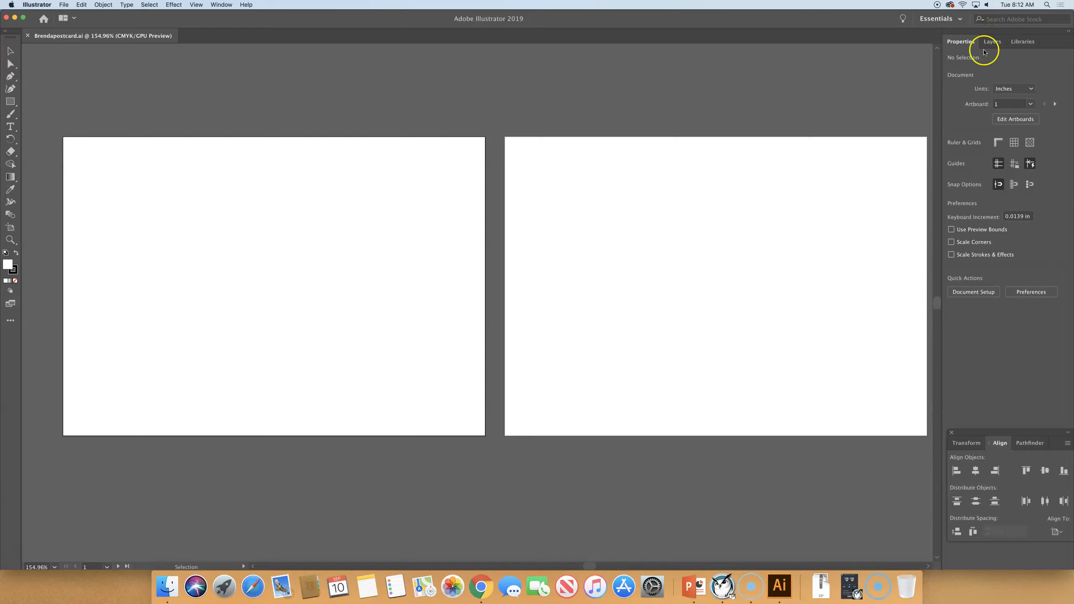
pyautogui.click(971, 296)
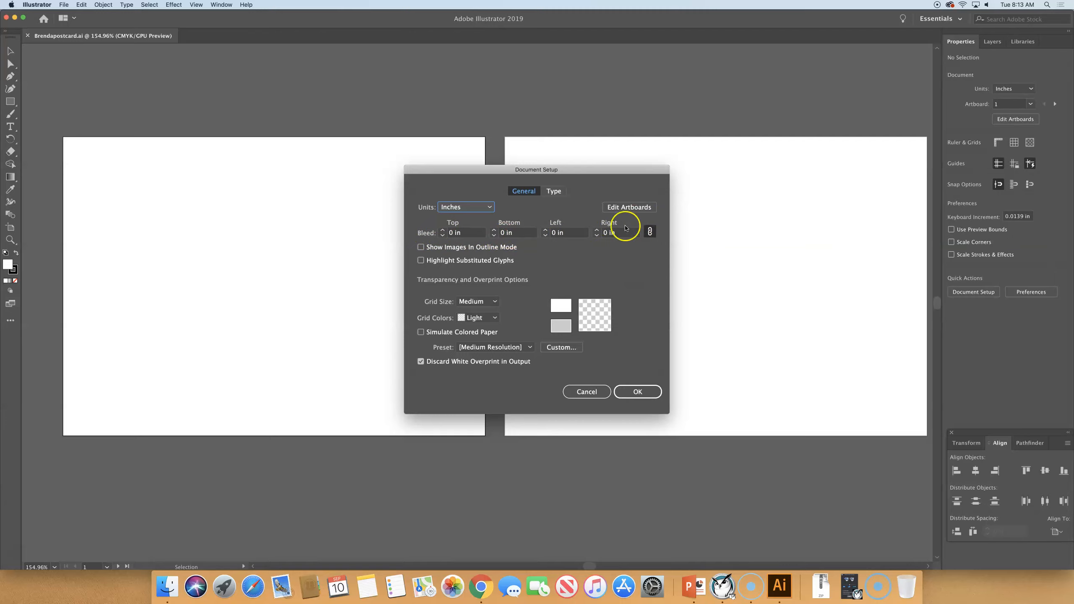
pyautogui.click(454, 233)
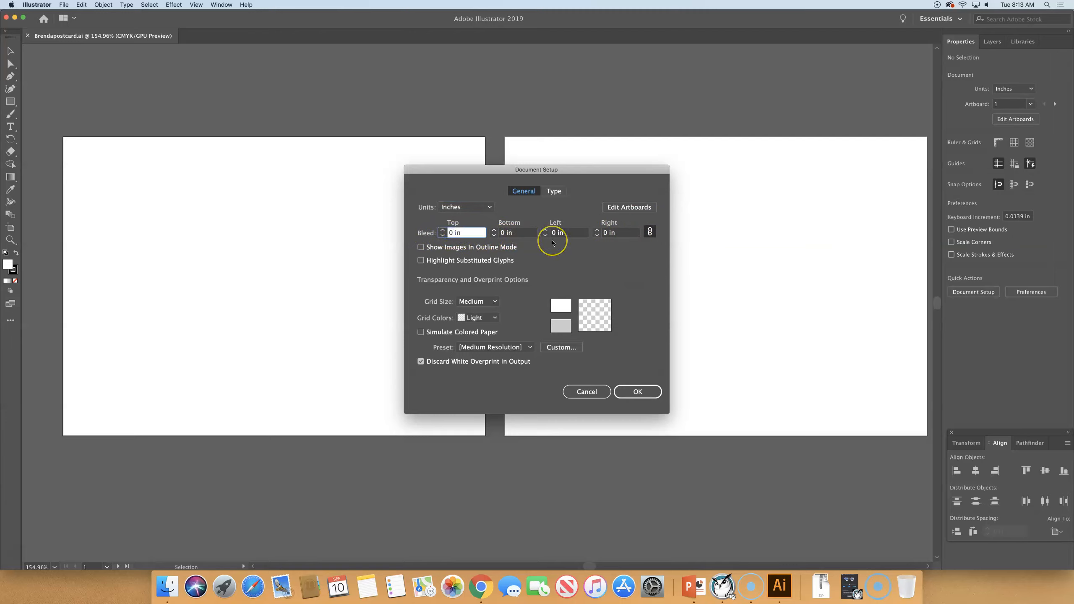
pyautogui.write('0.125')
pyautogui.click(651, 240)
pyautogui.click(635, 392)
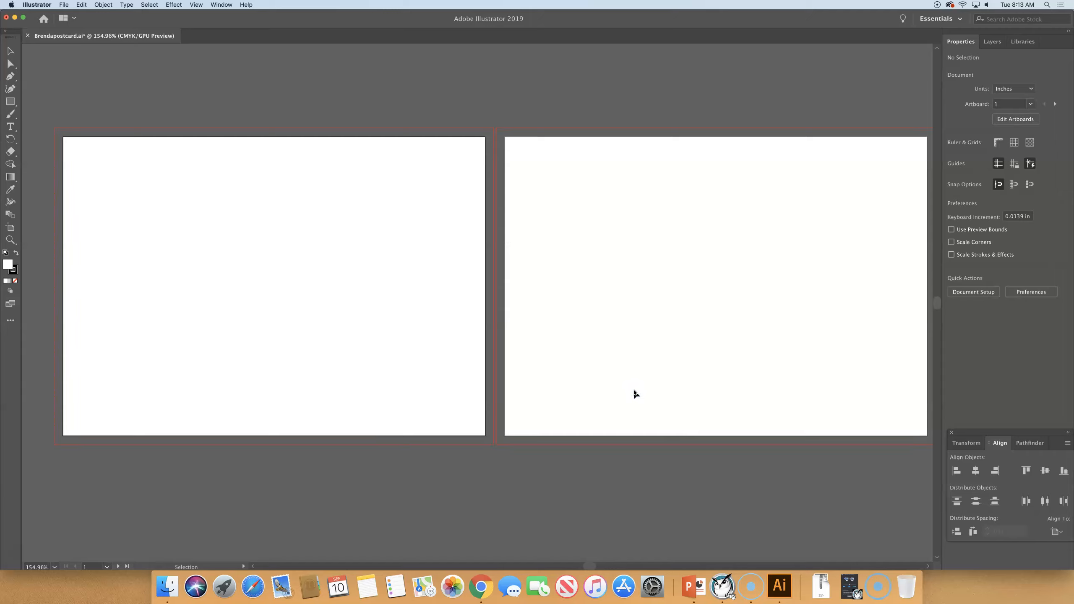
pyautogui.click(322, 334)
pyautogui.click(16, 552)
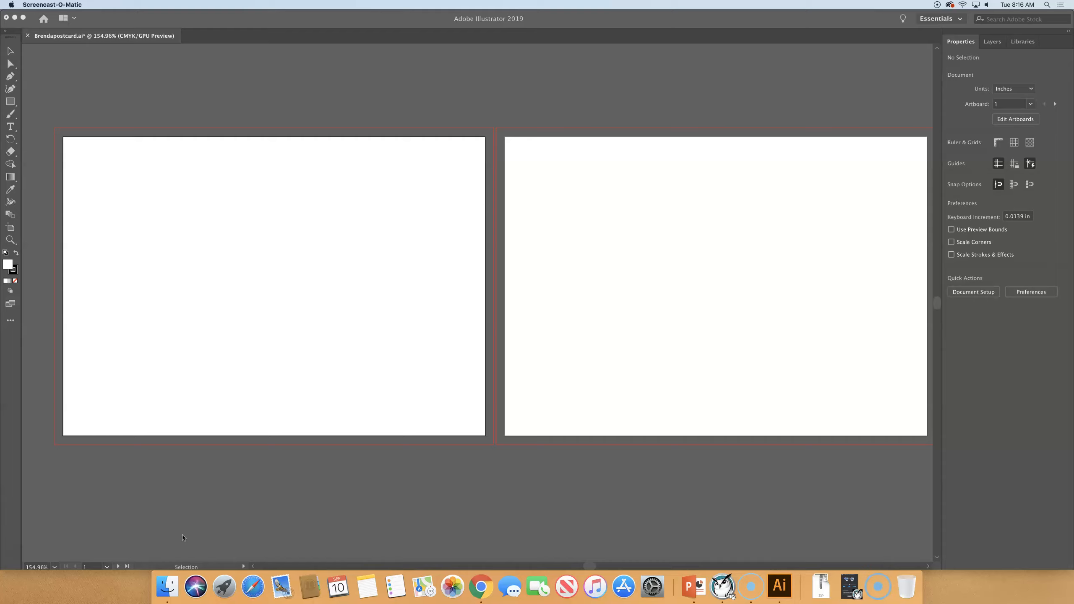
pyautogui.click(201, 516)
# - Go to artboard 2 so that it fills the document window
pyautogui.click(108, 569)
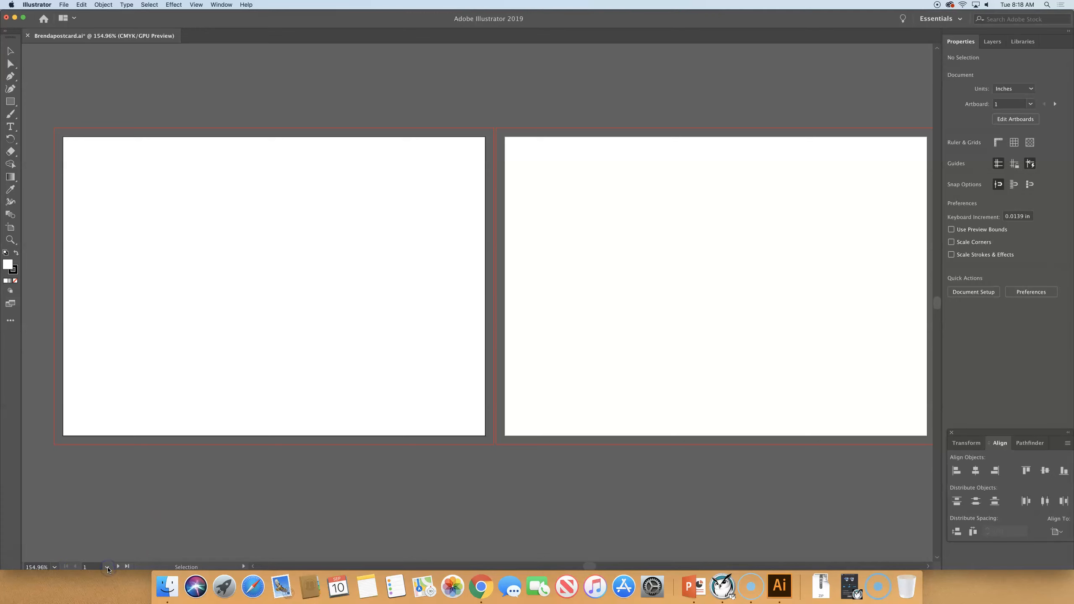
pyautogui.click(107, 568)
pyautogui.click(117, 557)
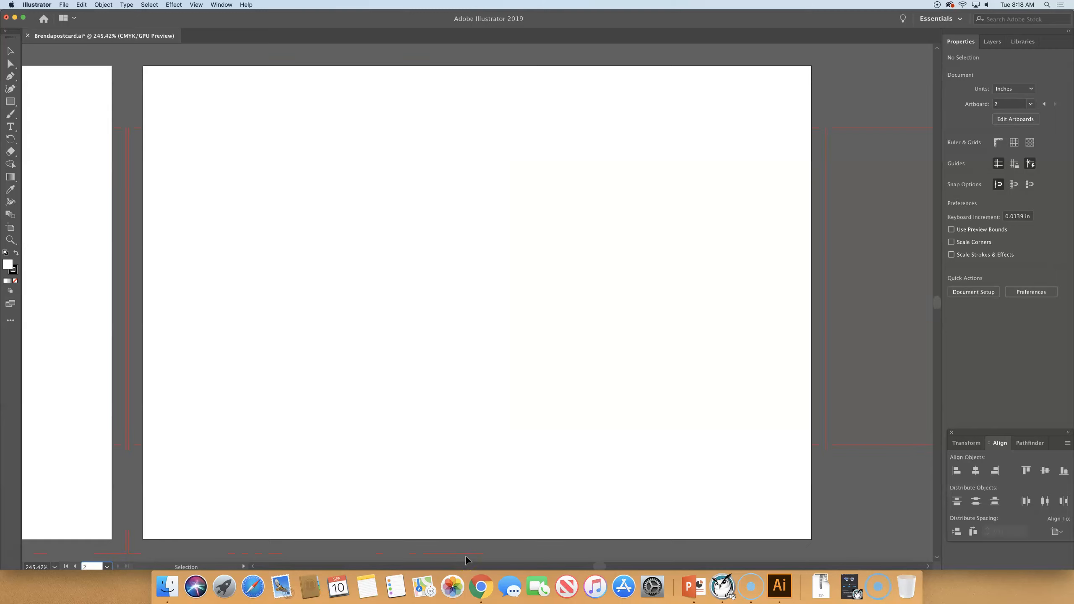
pyautogui.press('a')
pyautogui.press('v')
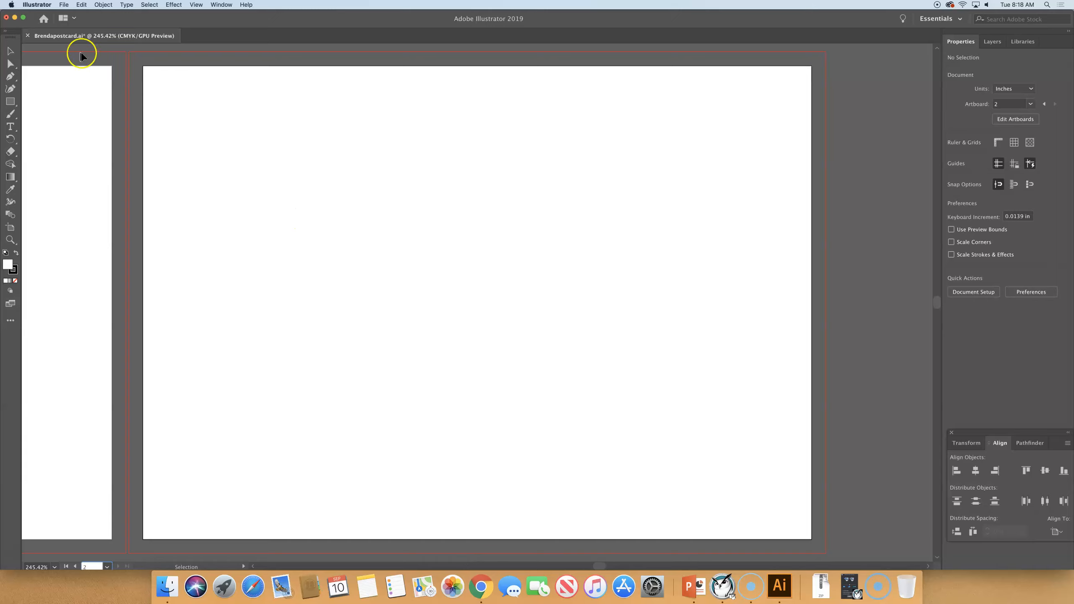
pyautogui.click(14, 104)
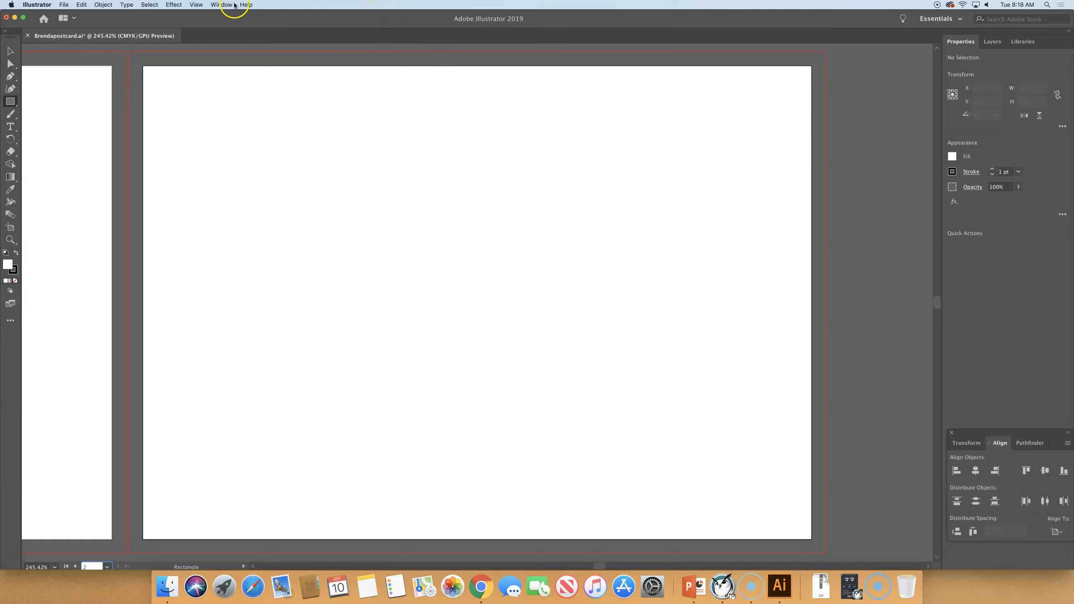
pyautogui.click(220, 5)
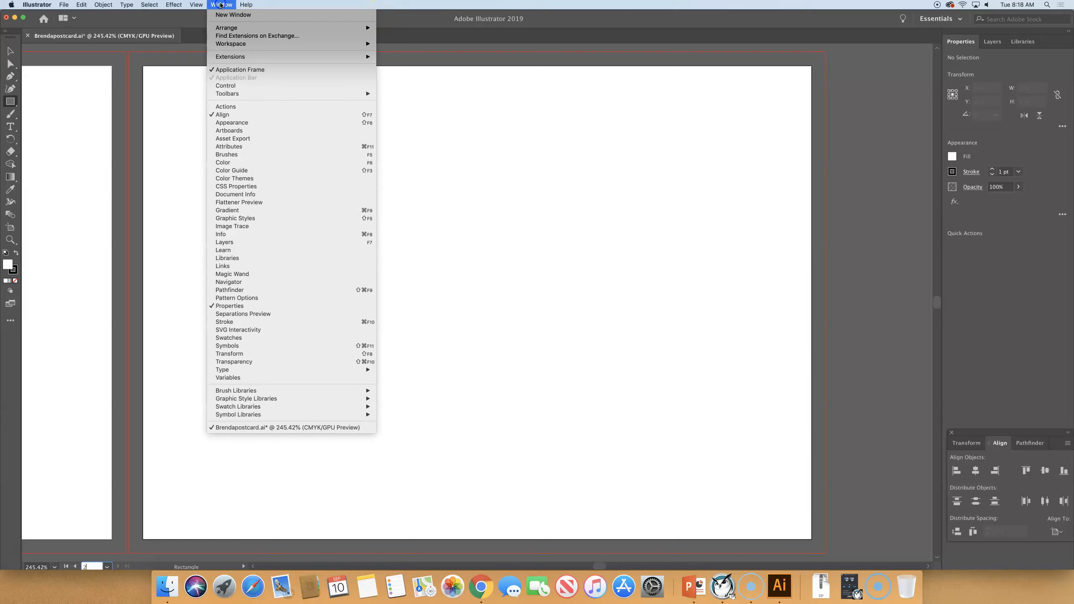
pyautogui.moveTo(195, 5)
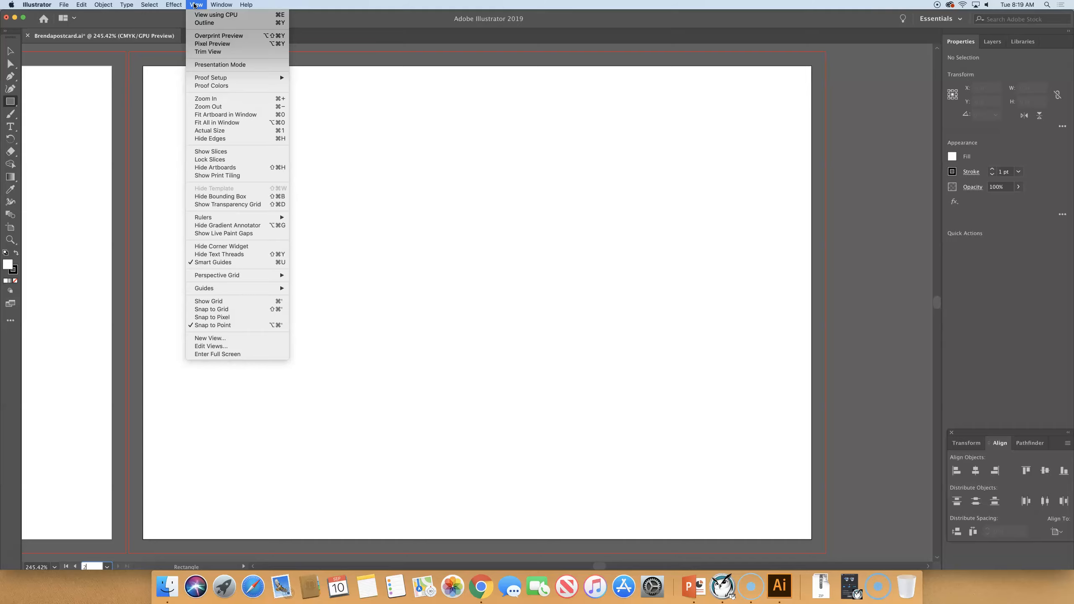
pyautogui.click(428, 44)
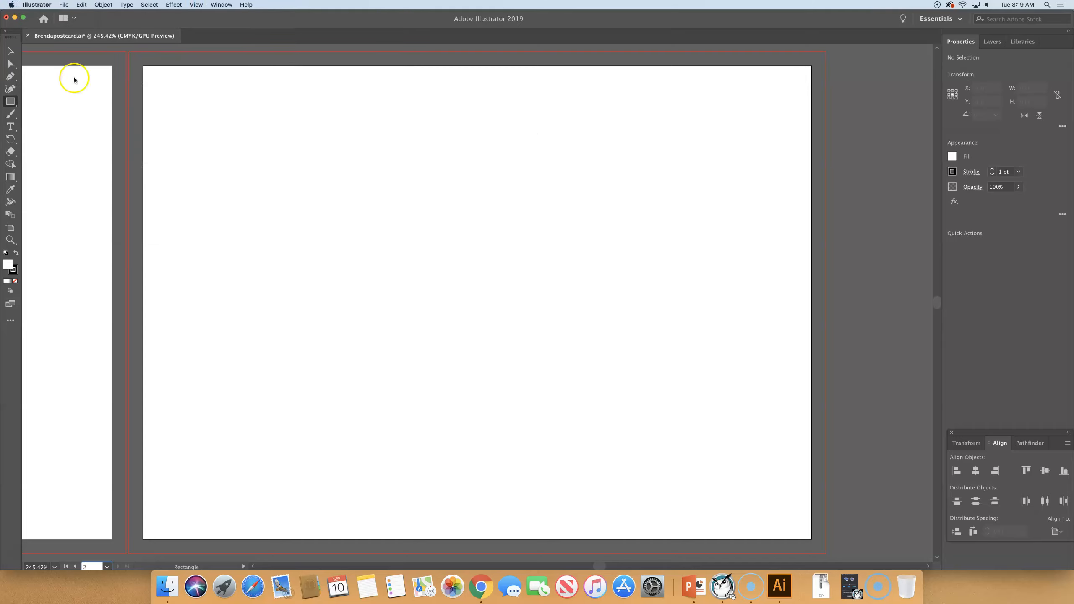
# - Try drawing a tall, narrow rectangle in the middle of artboard 2, and delete the attempt
pyautogui.click(9, 103)
pyautogui.moveTo(425, 185)
pyautogui.mouseDown()
pyautogui.moveTo(462, 223)
pyautogui.moveTo(449, 374)
pyautogui.moveTo(500, 384)
pyautogui.moveTo(474, 396)
pyautogui.moveTo(566, 391)
pyautogui.moveTo(608, 432)
pyautogui.moveTo(520, 422)
pyautogui.mouseUp()
pyautogui.press('super+z')
pyautogui.moveTo(420, 199); pyautogui.dragTo(506, 469)
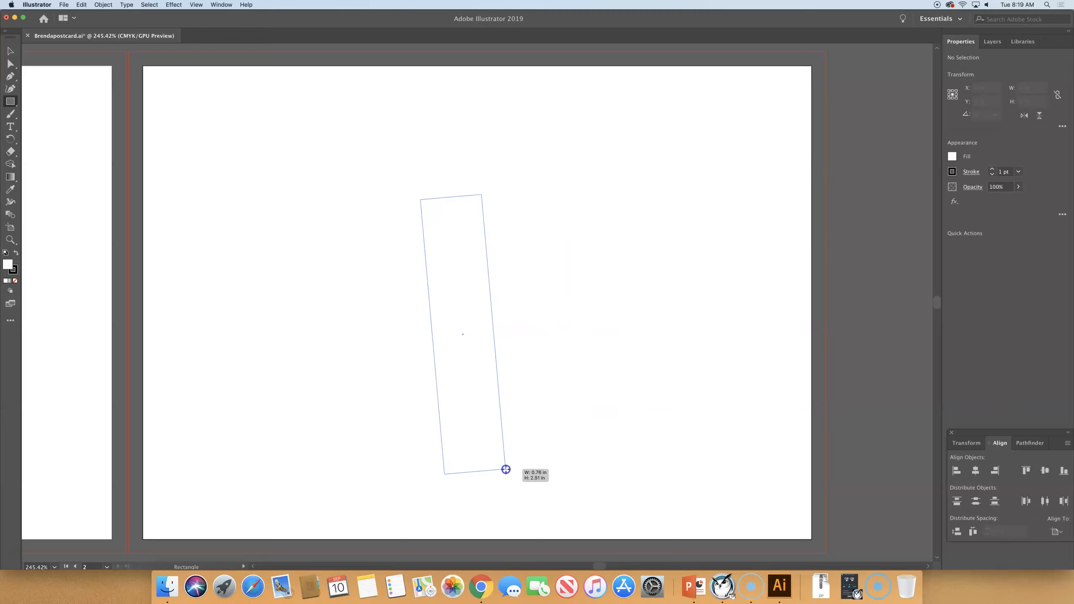
pyautogui.moveTo(506, 469); pyautogui.dragTo(521, 504)
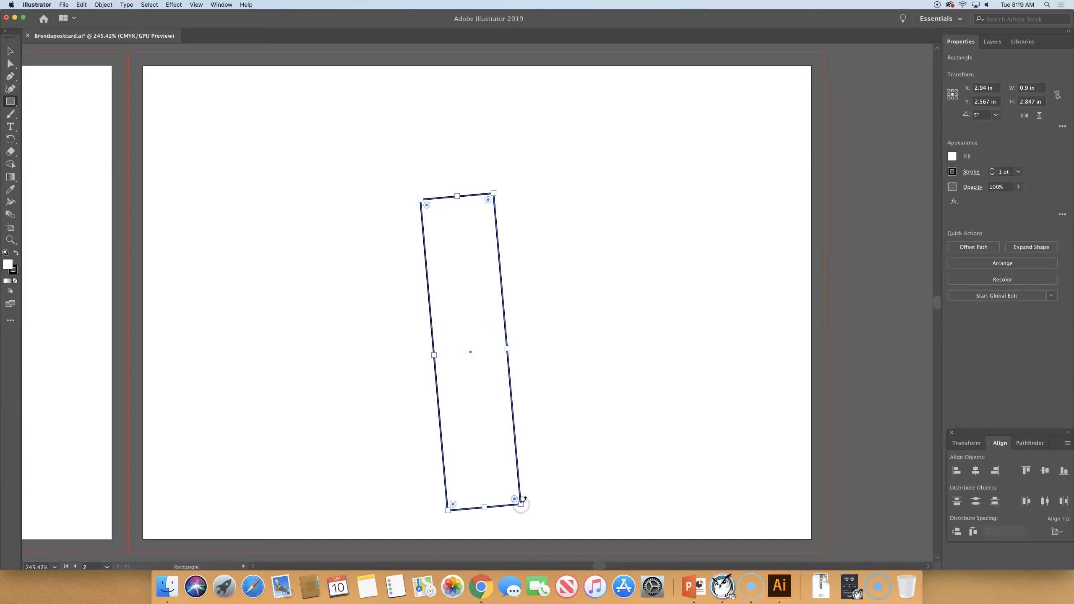
pyautogui.press('Delete')
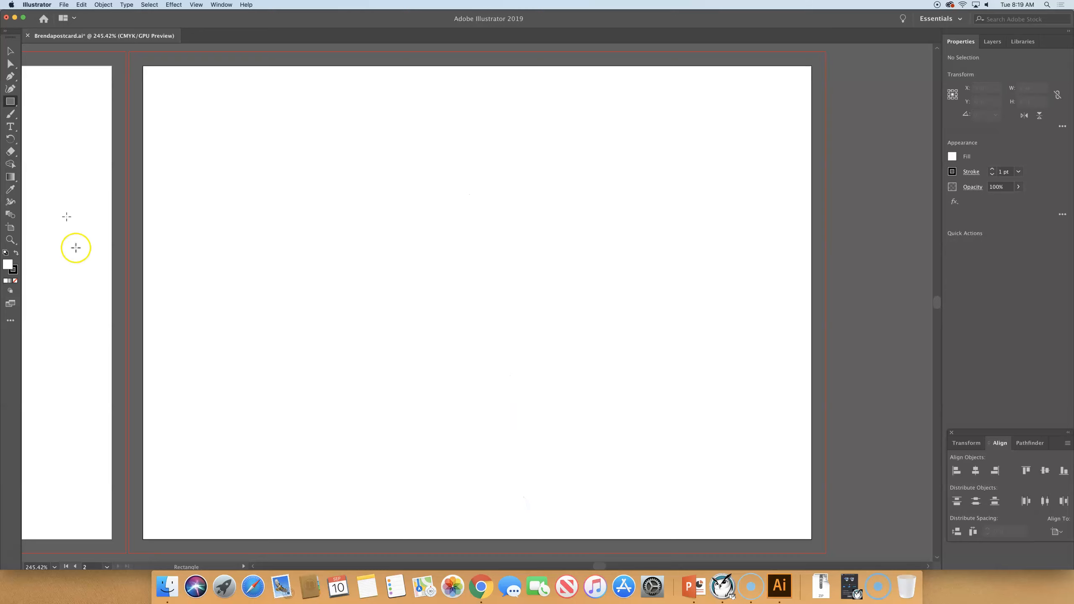
# - Reset the Essentials workspace to its default layout
pyautogui.click(221, 5)
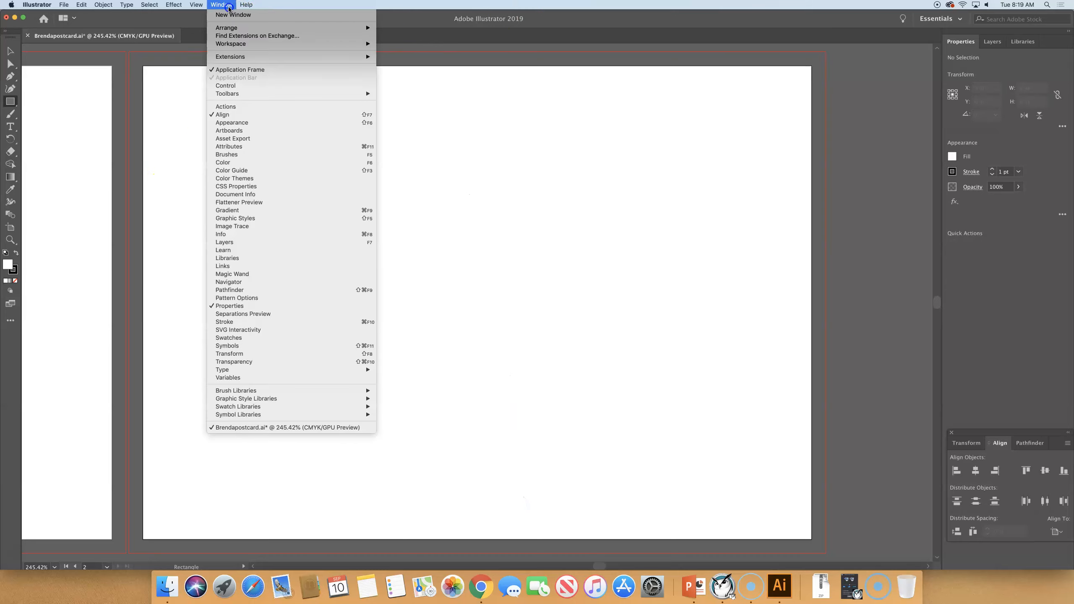
pyautogui.moveTo(232, 29)
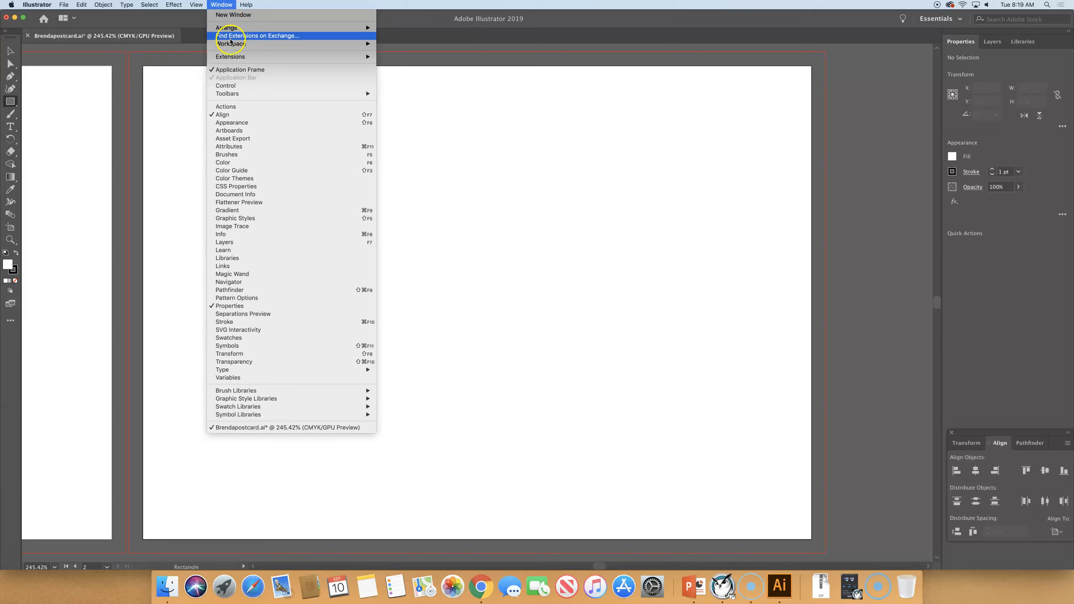
pyautogui.moveTo(356, 43)
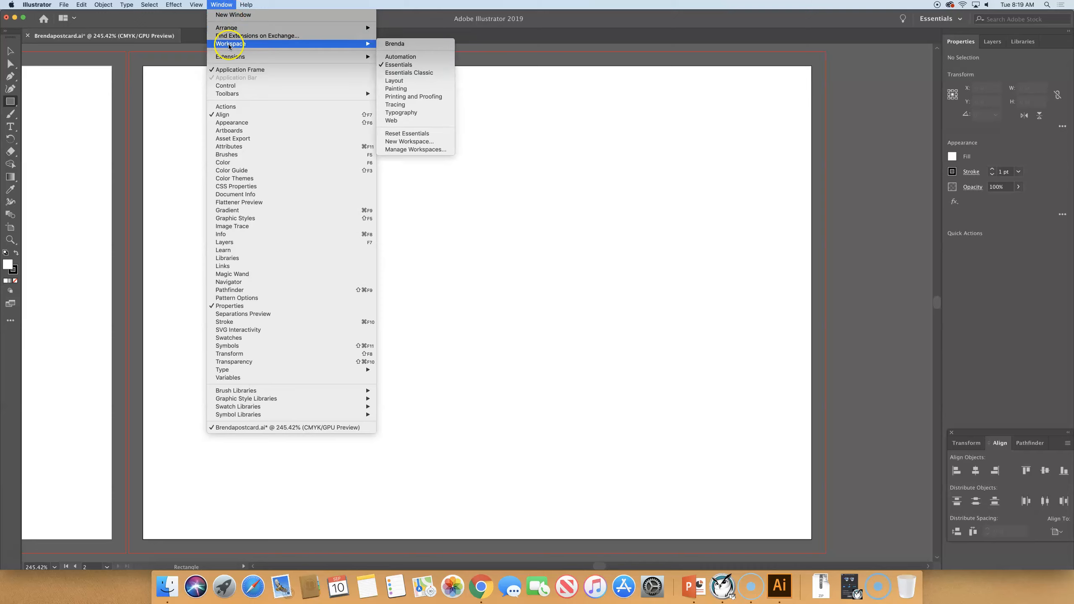
pyautogui.click(417, 134)
# - Draw a tall rectangle about 0.37 x 1.99 in on artboard 2 and rotate it upright to 0°
pyautogui.click(10, 103)
pyautogui.moveTo(343, 136)
pyautogui.mouseDown()
pyautogui.moveTo(379, 163)
pyautogui.moveTo(417, 371)
pyautogui.moveTo(403, 337)
pyautogui.moveTo(355, 316)
pyautogui.moveTo(404, 329)
pyautogui.moveTo(412, 358)
pyautogui.moveTo(403, 354)
pyautogui.mouseUp()
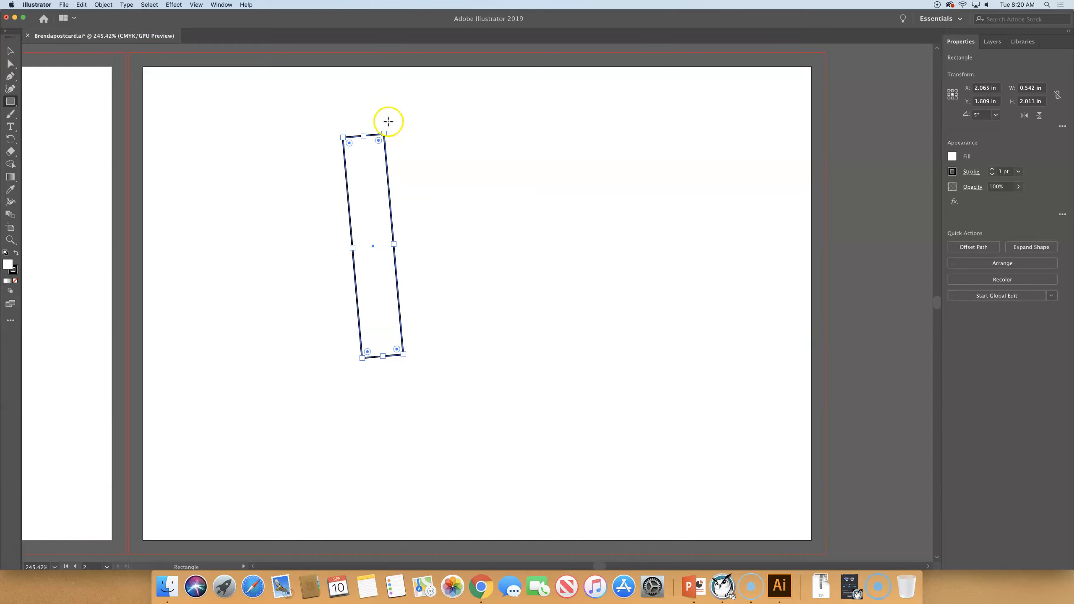
pyautogui.moveTo(384, 130); pyautogui.dragTo(398, 137)
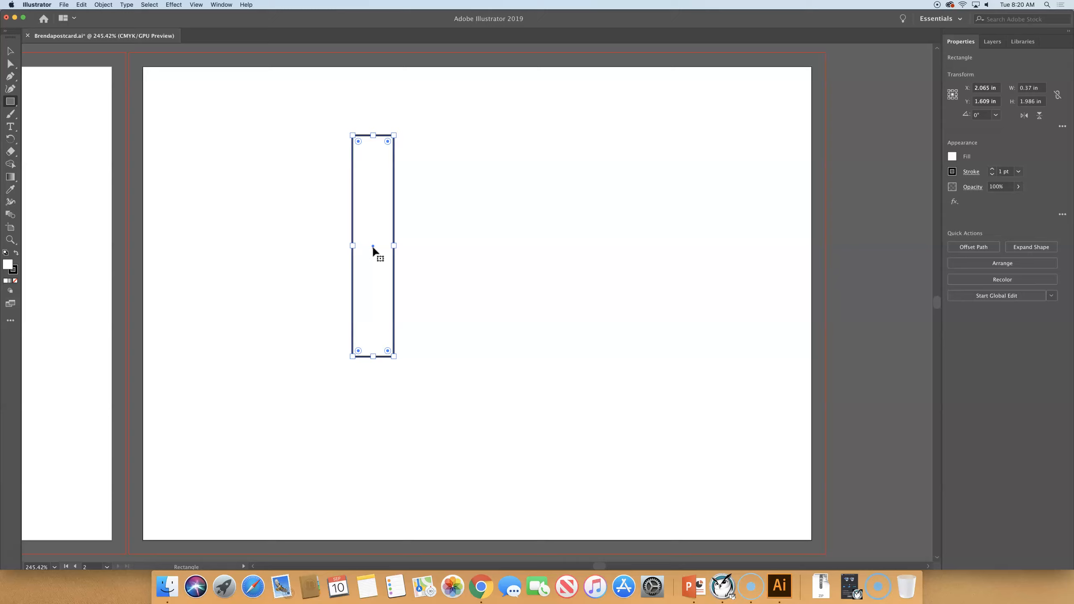
# - Move the rectangle to the lower middle of artboard 2, with its center at about X 2.81 in, Y 3.12 in
pyautogui.moveTo(373, 251); pyautogui.dragTo(454, 431)
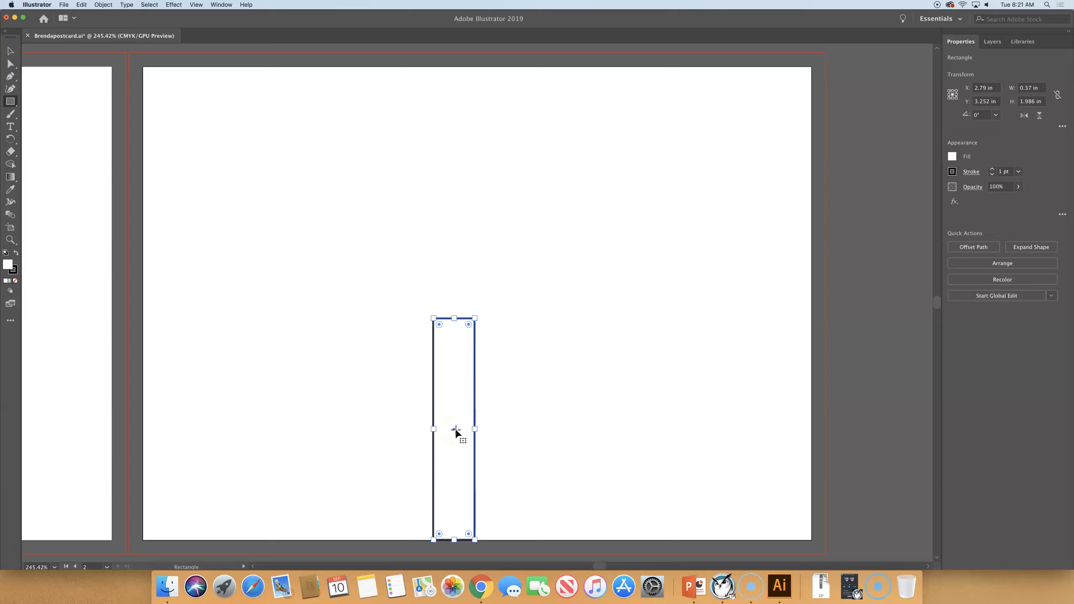
pyautogui.moveTo(454, 430); pyautogui.dragTo(457, 415)
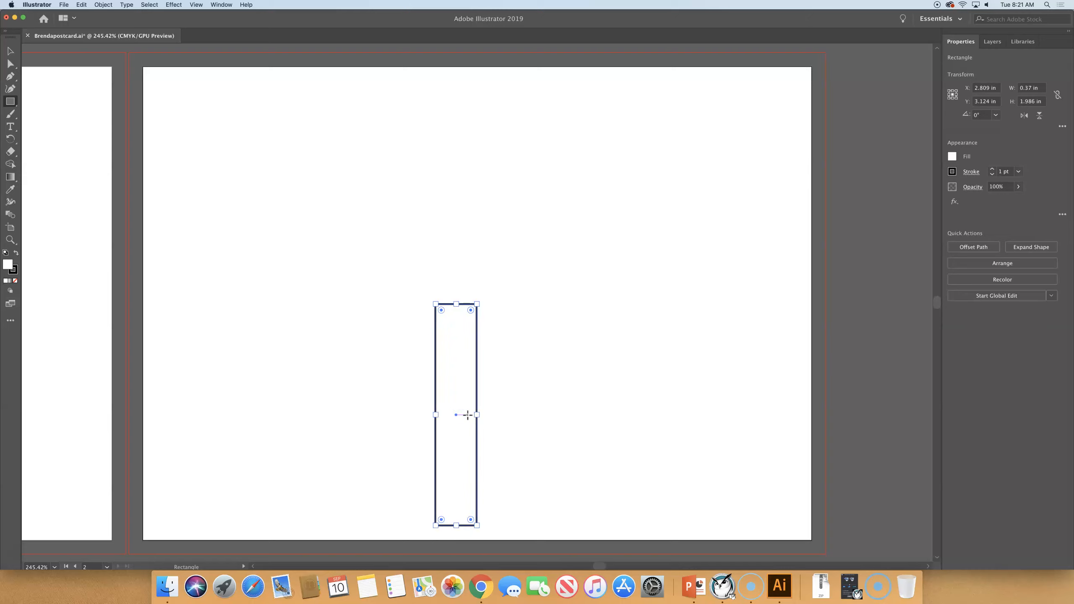
pyautogui.click(526, 375)
# - Narrow the rectangle around its center to about 0.325 in wide and rotate it to 315°
pyautogui.moveTo(477, 416)
pyautogui.mouseDown()
pyautogui.moveTo(466, 416)
pyautogui.moveTo(594, 419)
pyautogui.moveTo(470, 421)
pyautogui.mouseUp()
pyautogui.moveTo(470, 422)
pyautogui.mouseDown()
pyautogui.moveTo(518, 422)
pyautogui.moveTo(466, 425)
pyautogui.mouseUp()
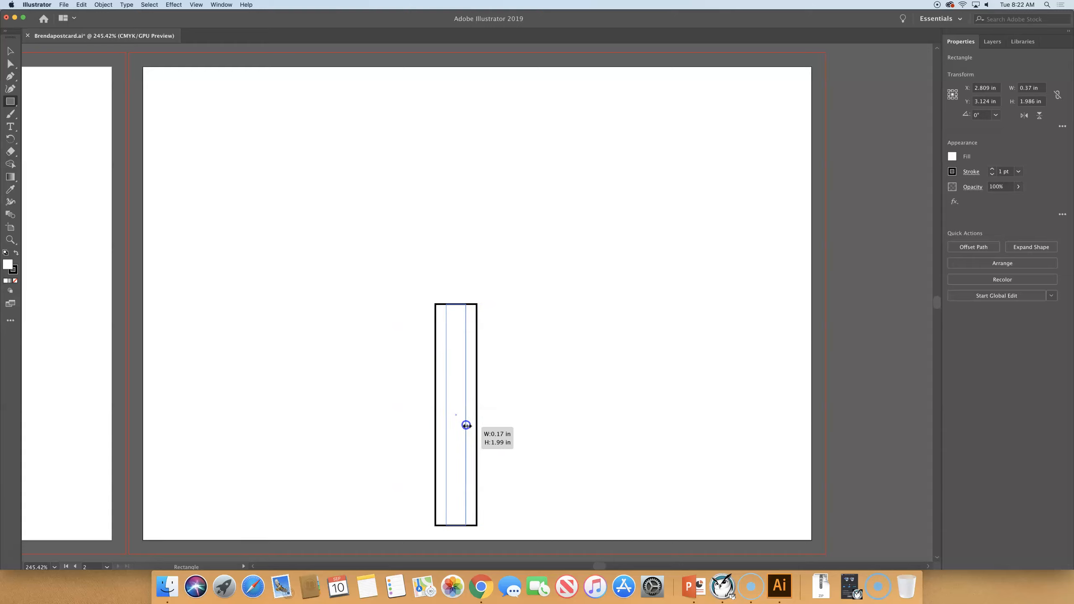
pyautogui.moveTo(467, 425); pyautogui.dragTo(474, 425)
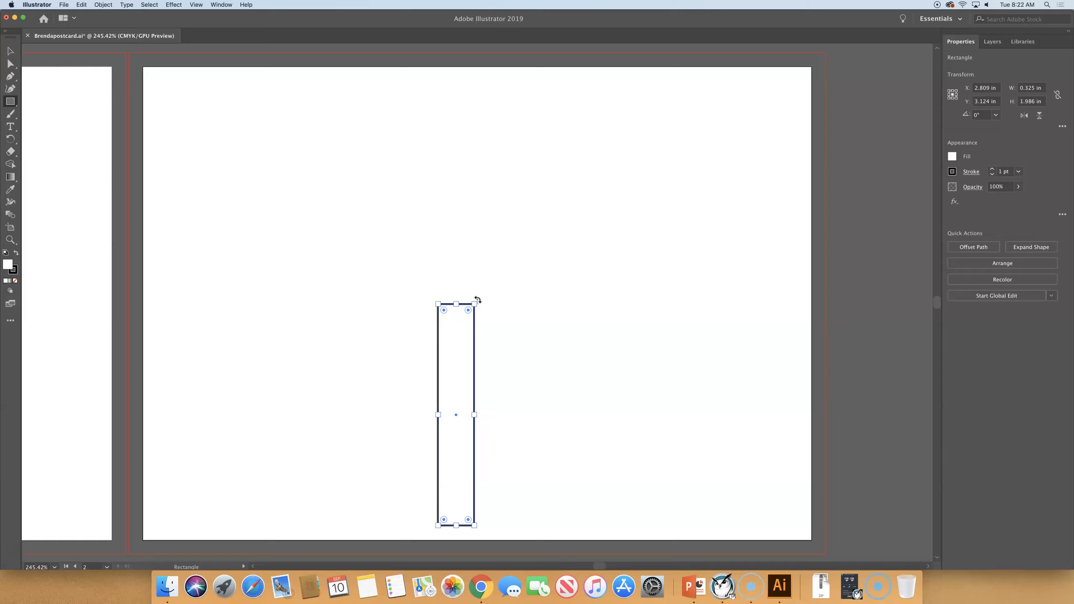
pyautogui.moveTo(477, 299); pyautogui.dragTo(490, 330)
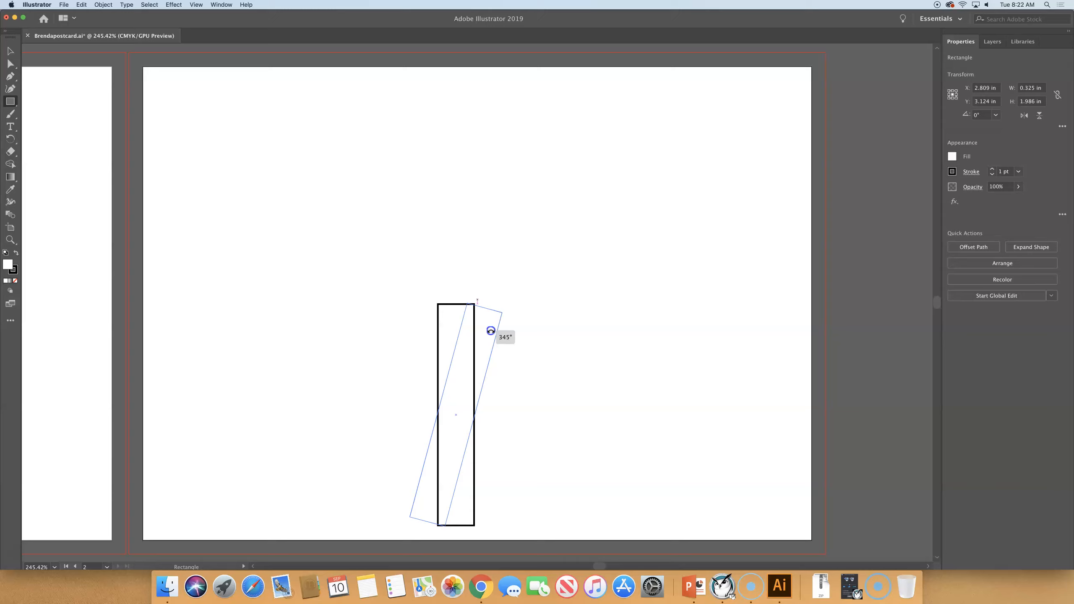
pyautogui.moveTo(491, 331); pyautogui.dragTo(535, 353)
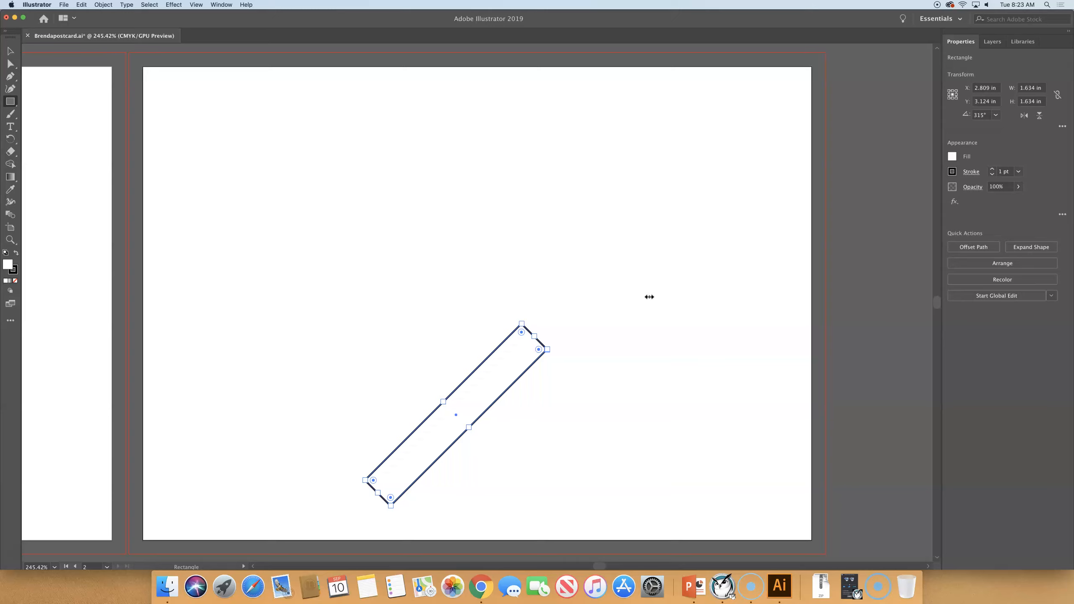
# - Round all four corners of the tilted rectangle slightly with the Selection tool's live corner controls
pyautogui.press('super+equal')
pyautogui.press('super+equal')
pyautogui.press('super+equal')
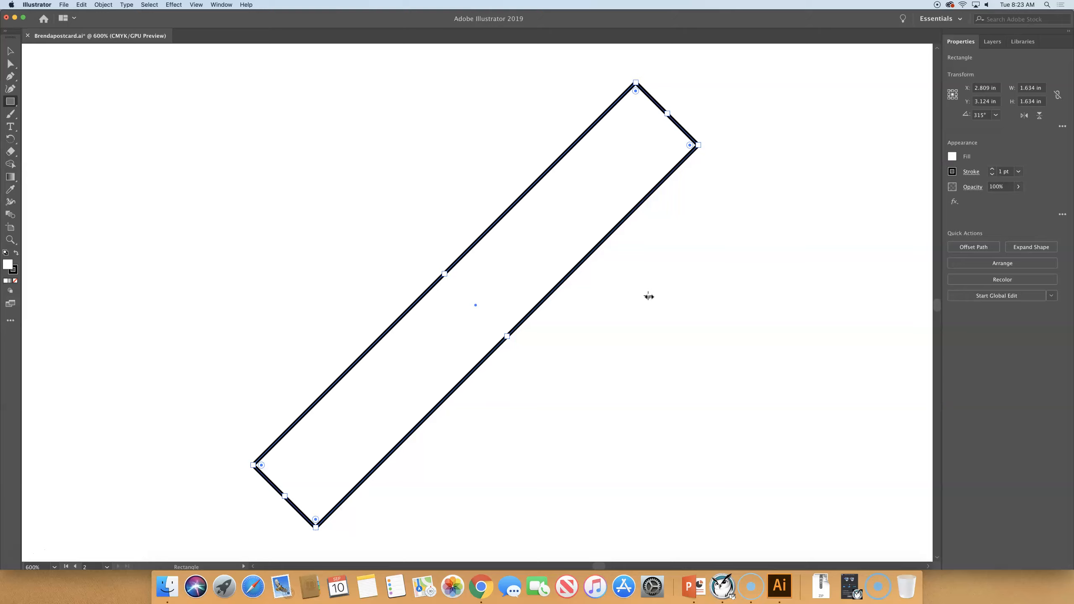
pyautogui.click(9, 52)
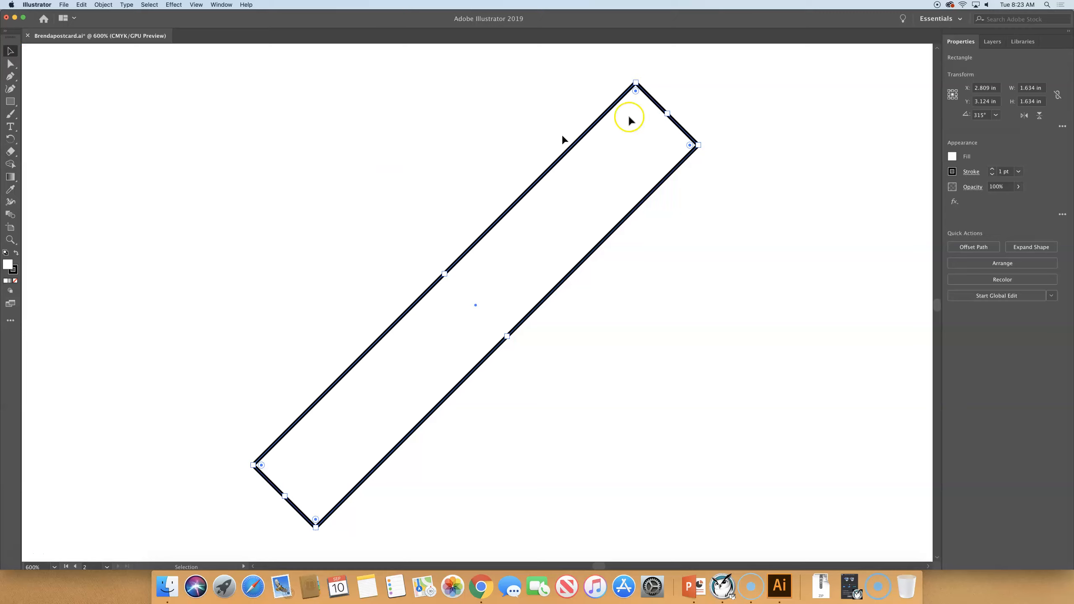
pyautogui.moveTo(635, 91); pyautogui.dragTo(634, 109)
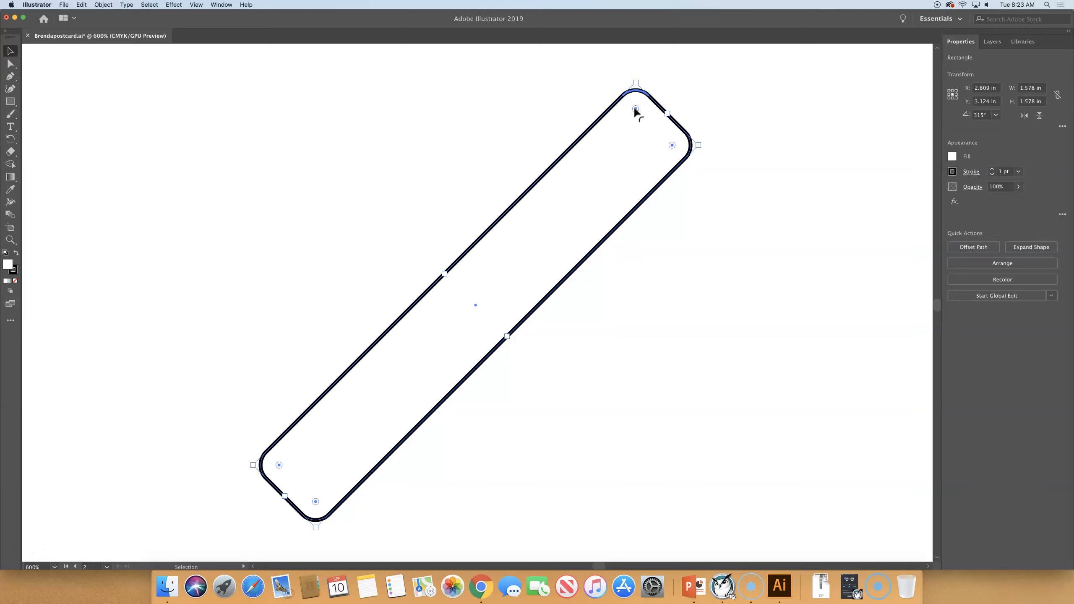
pyautogui.hscroll(1, 635, 111)
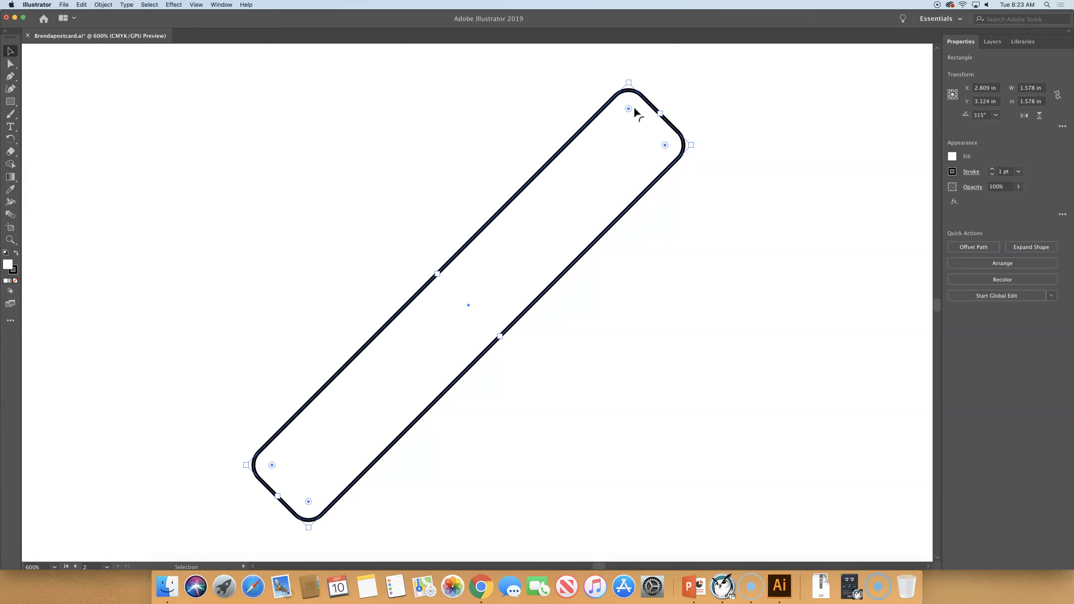
# - Increase the tilted rectangle's corner rounding to the maximum, and set all four linked corner radii to 0.125 in
pyautogui.moveTo(628, 109); pyautogui.dragTo(628, 121)
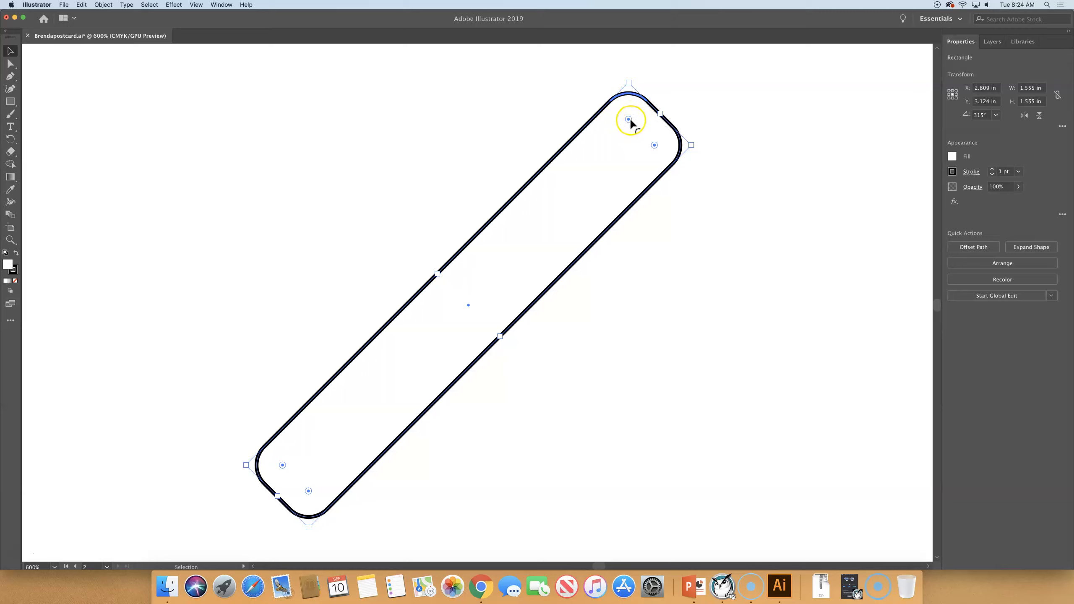
pyautogui.moveTo(628, 119); pyautogui.dragTo(632, 149)
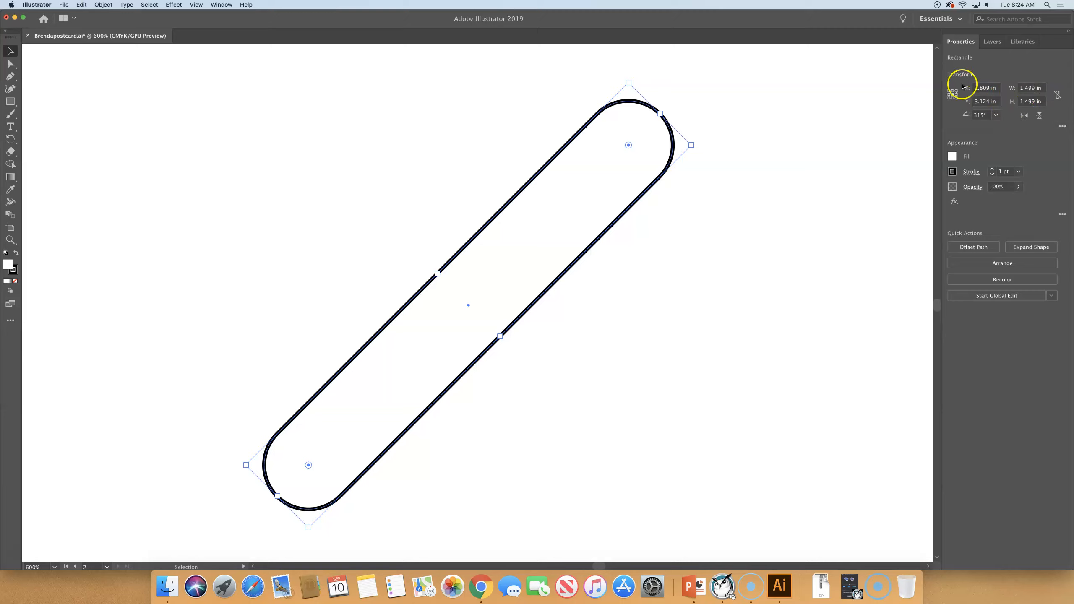
pyautogui.click(1063, 128)
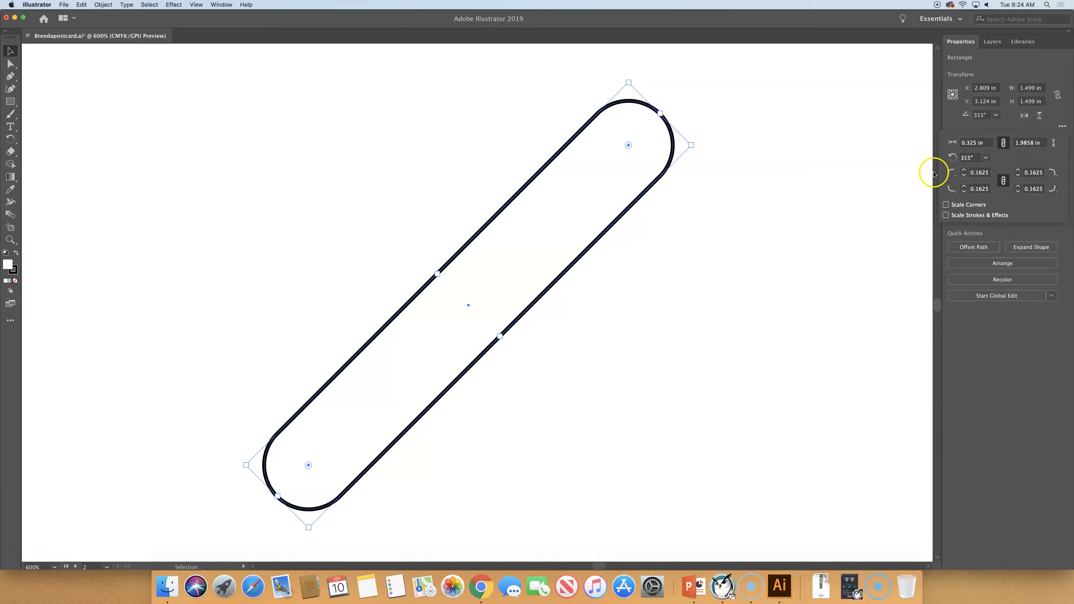
pyautogui.click(978, 175)
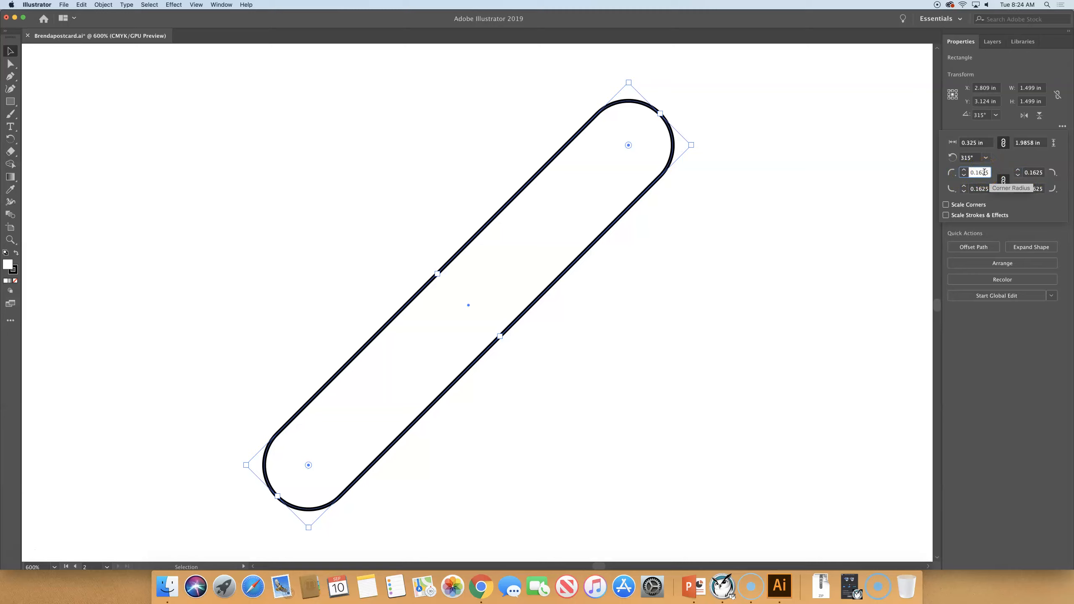
pyautogui.doubleClick(983, 171)
pyautogui.write('0 in')
pyautogui.write('25')
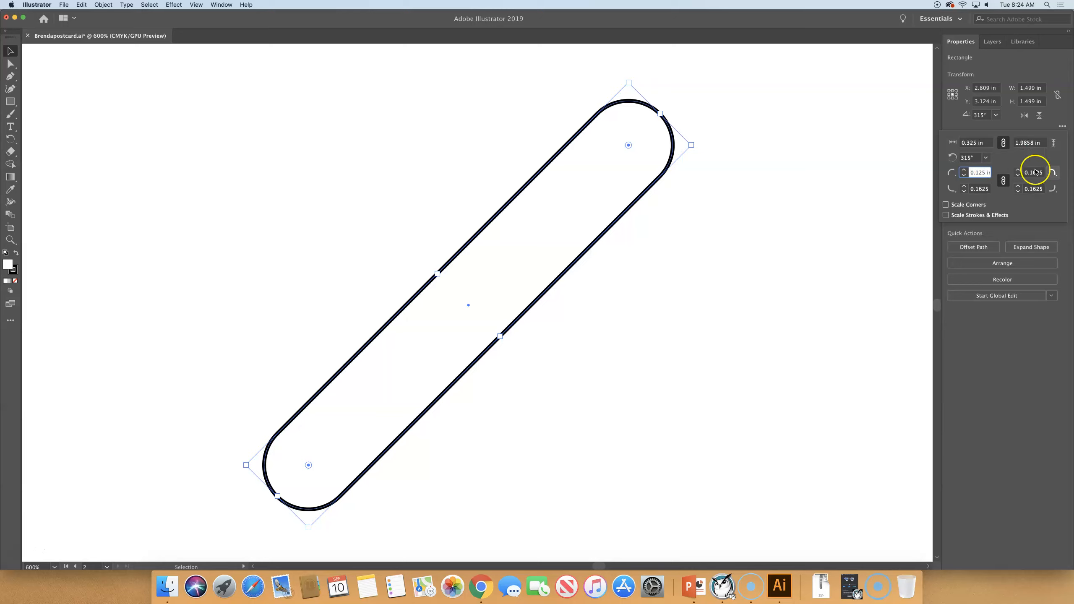
pyautogui.press('Tab')
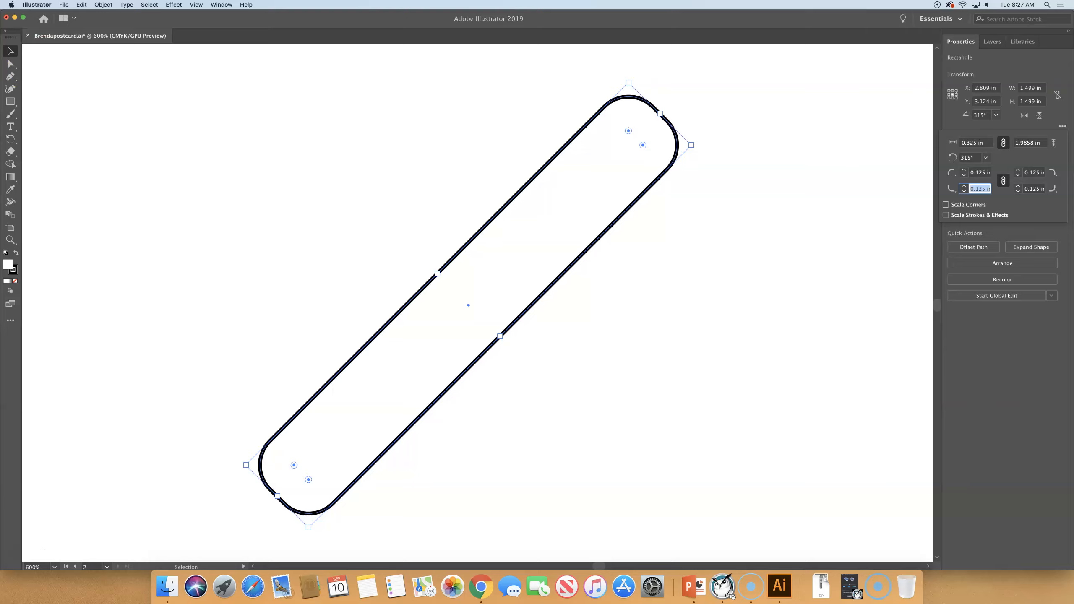
# - Square off only the tilted rectangle's top corner with the Direct Selection tool by setting its corner radius to 0 in
pyautogui.click(10, 65)
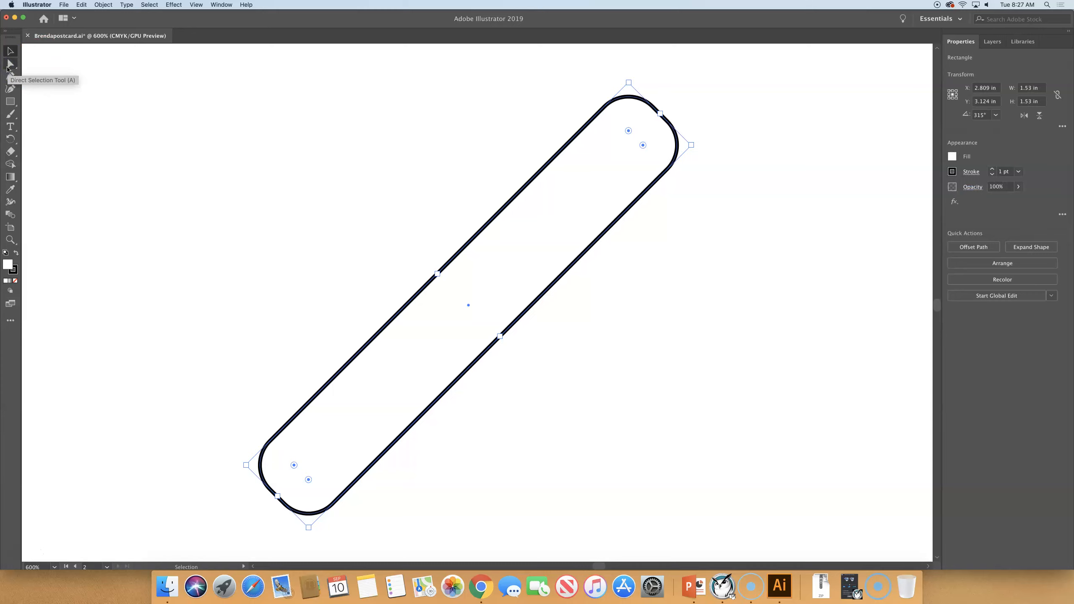
pyautogui.click(7, 68)
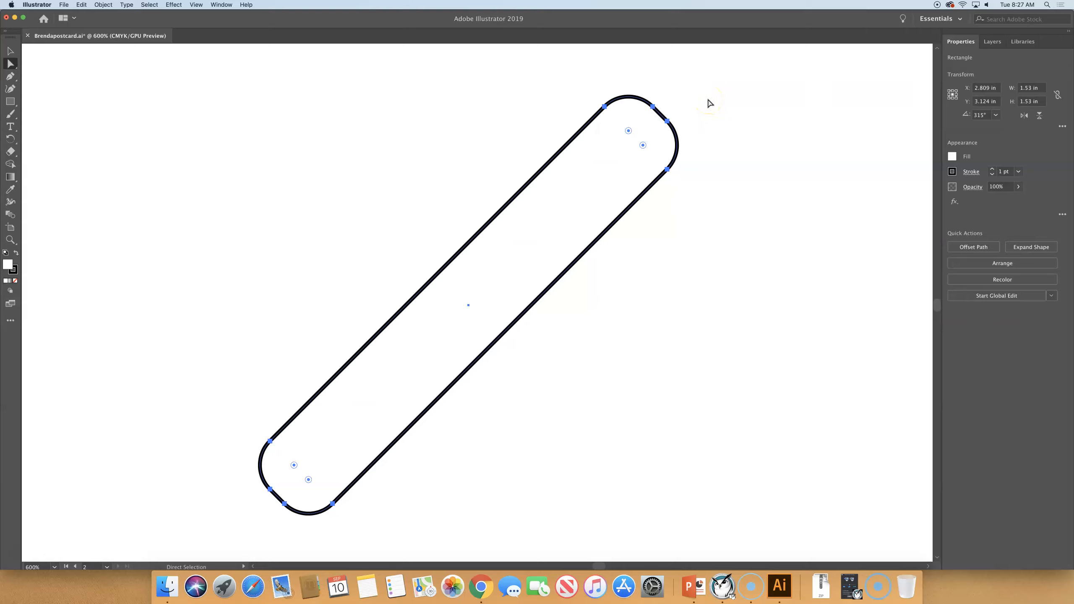
pyautogui.doubleClick(629, 131)
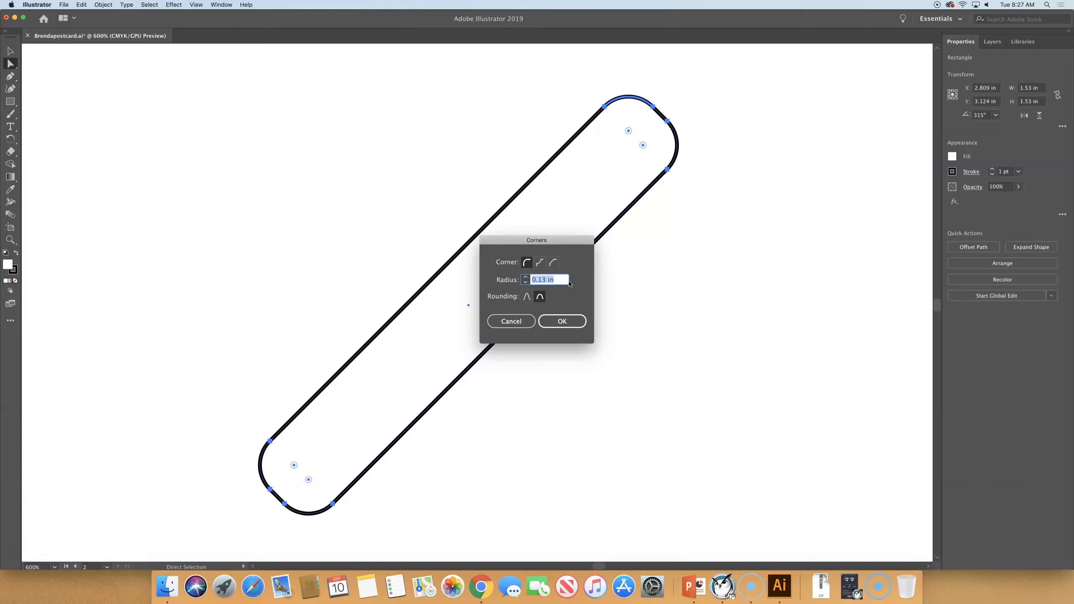
pyautogui.click(540, 275)
pyautogui.write('0')
pyautogui.click(558, 318)
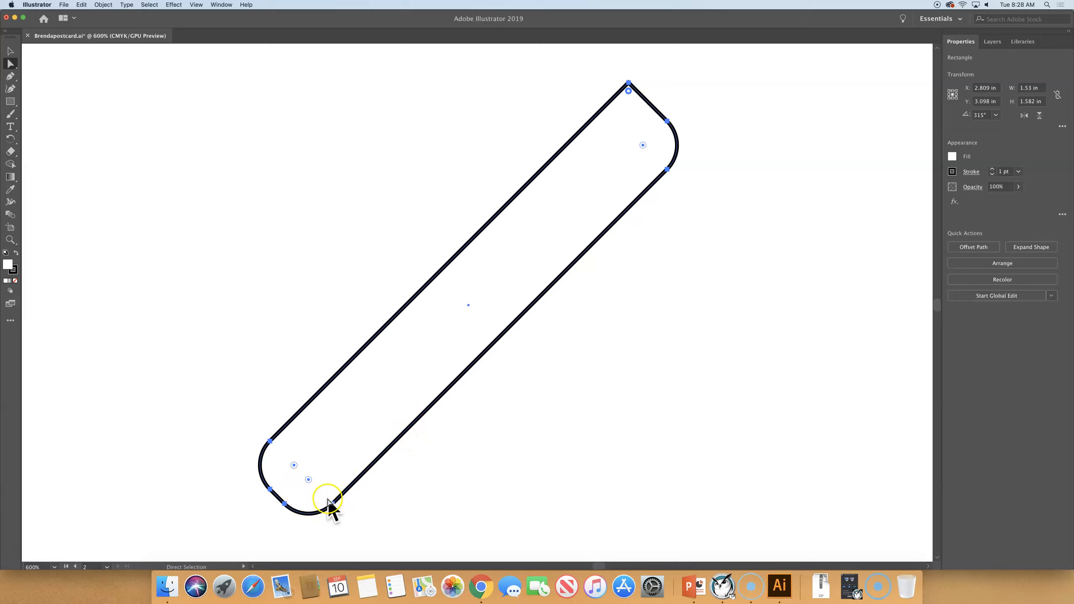
# - Set the radius of the rectangle's bottom corner to 0 in, and undo that change
pyautogui.doubleClick(309, 480)
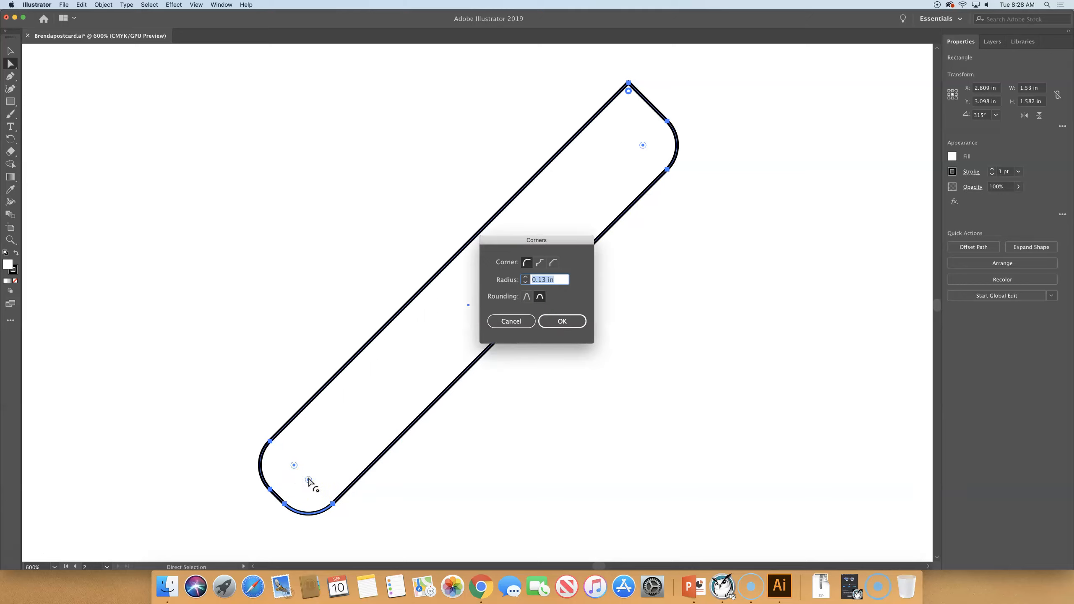
pyautogui.moveTo(556, 240); pyautogui.dragTo(777, 256)
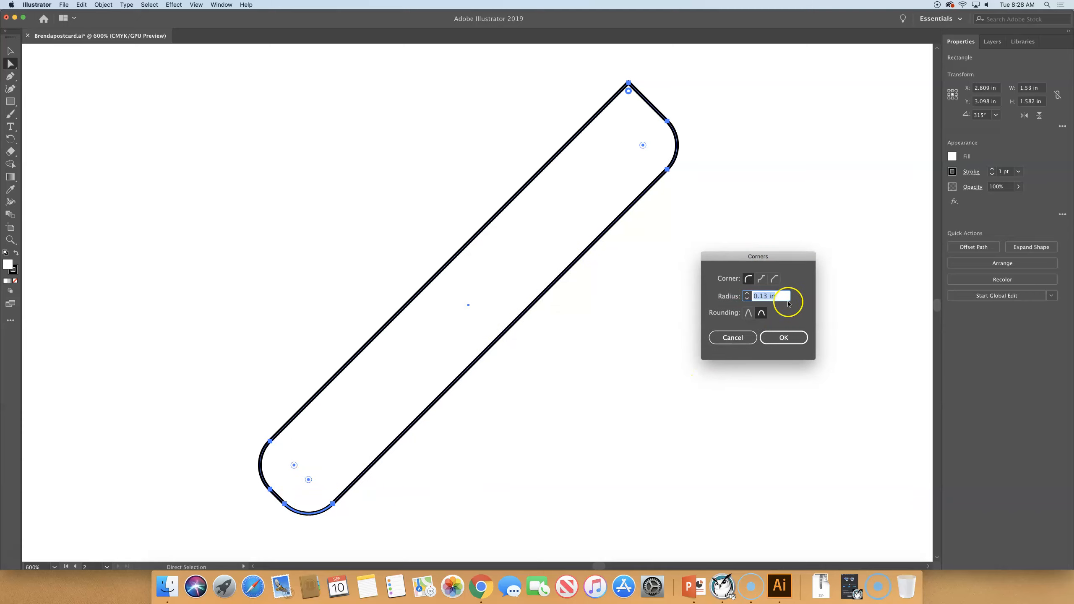
pyautogui.write('0')
pyautogui.press('Return')
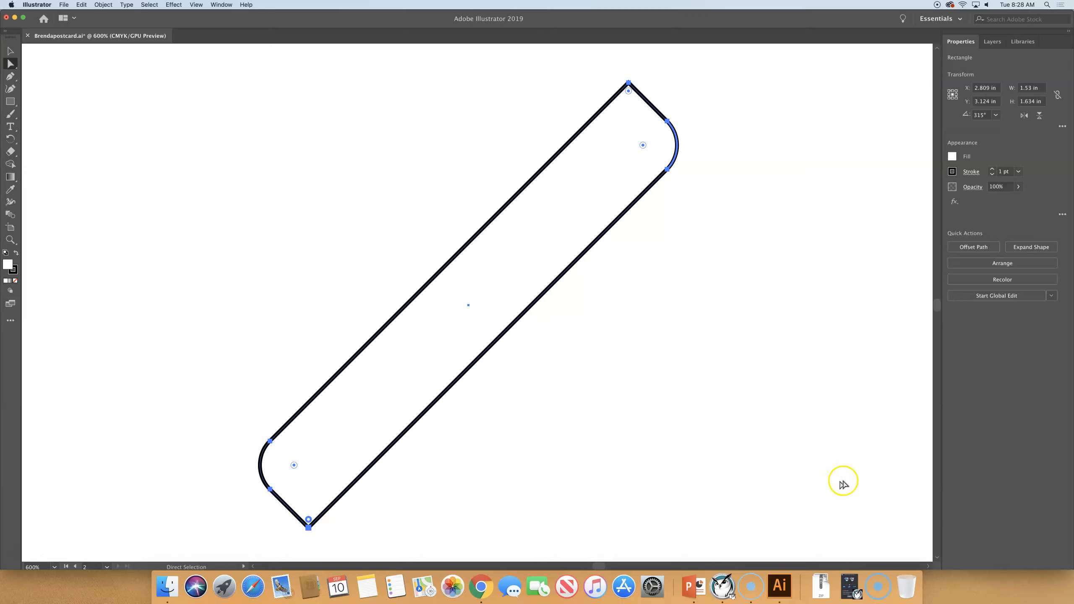
pyautogui.press('super+z')
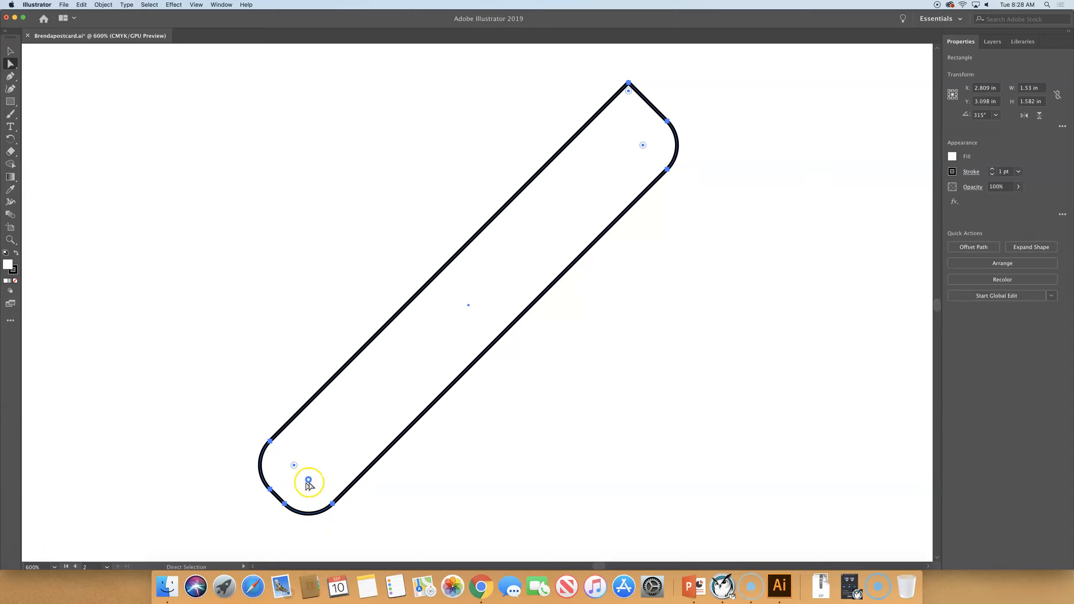
# - Square off the rectangle's bottom corner with its live corner control, and return to the Selection tool with the shape selected
pyautogui.moveTo(309, 477); pyautogui.dragTo(309, 522)
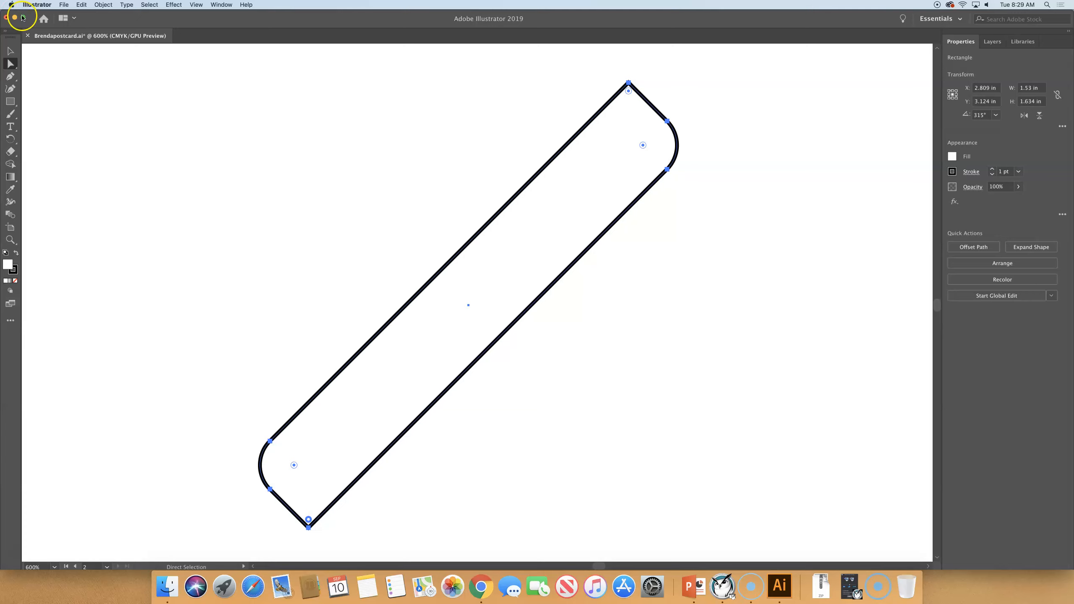
pyautogui.click(11, 51)
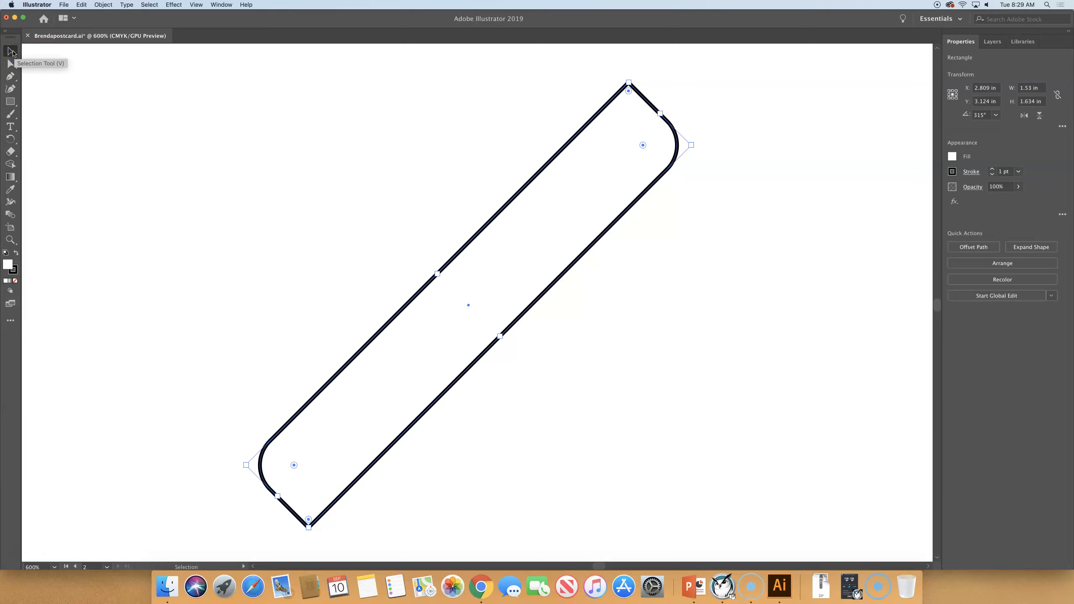
pyautogui.click(13, 50)
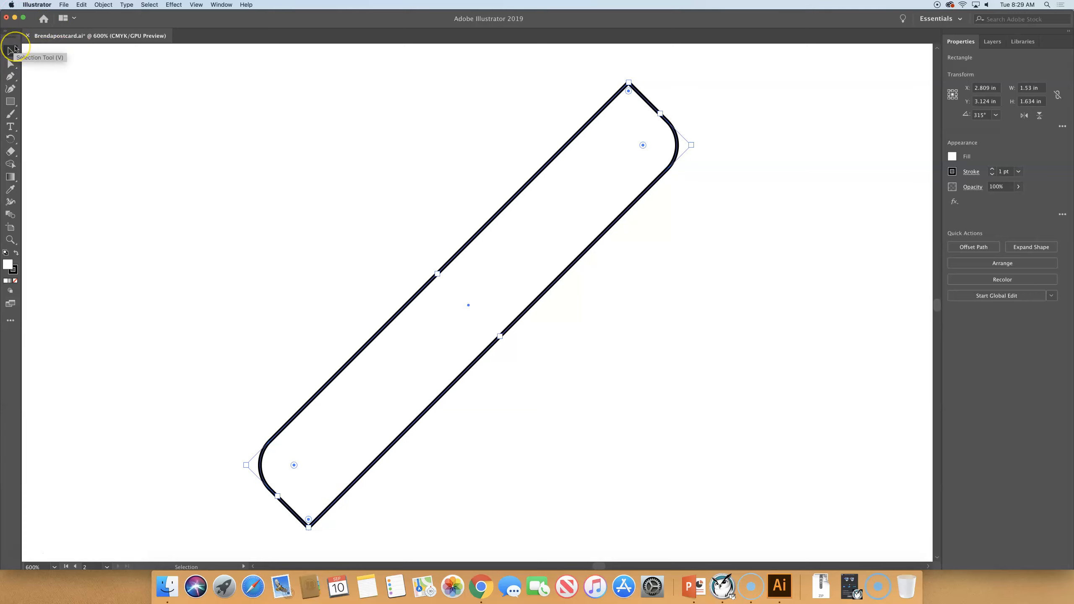
pyautogui.click(570, 160)
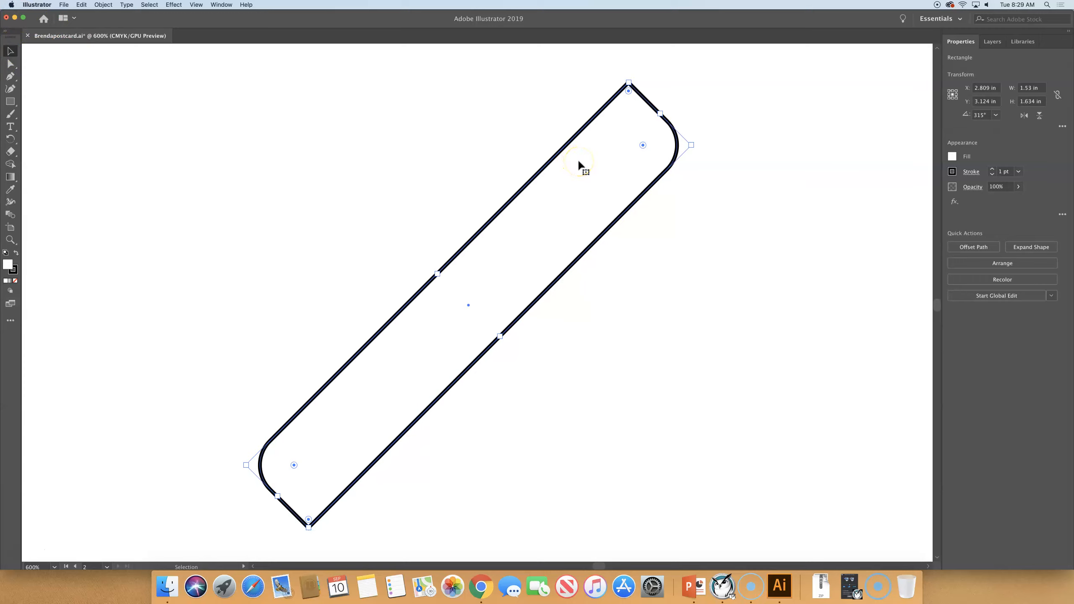
pyautogui.click(593, 224)
pyautogui.click(679, 150)
# - Display the fill swatches of the tilted rectangle in Medium Thumbnail View
pyautogui.click(953, 157)
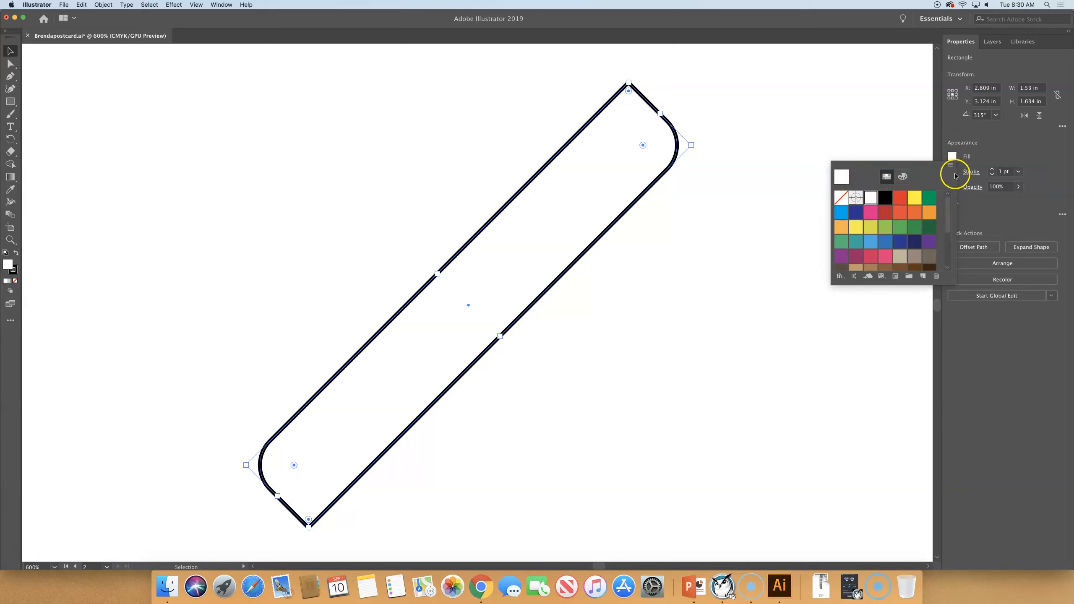
pyautogui.click(950, 166)
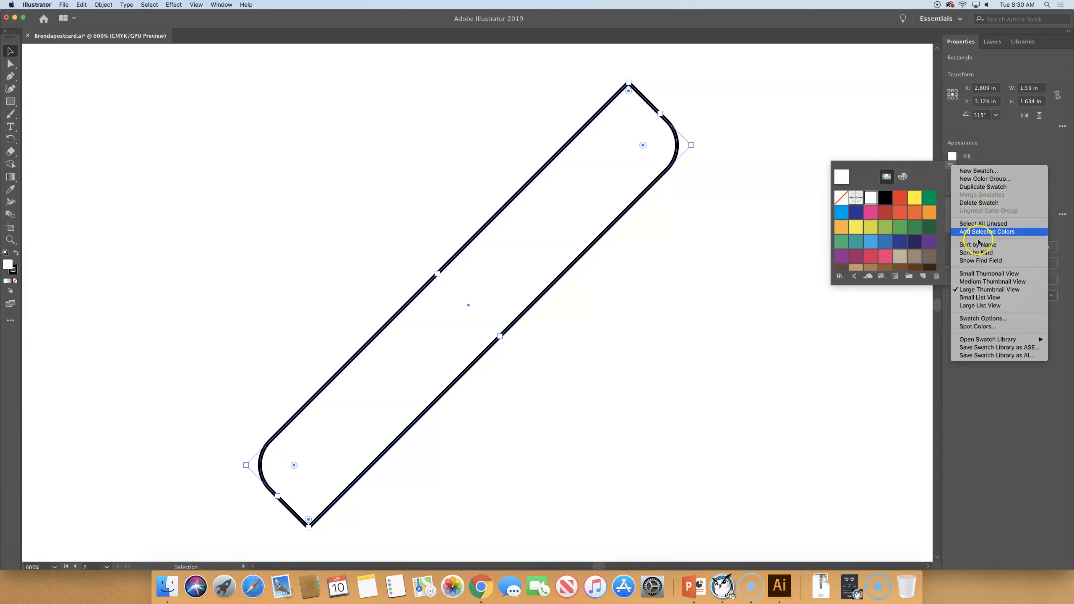
pyautogui.click(992, 282)
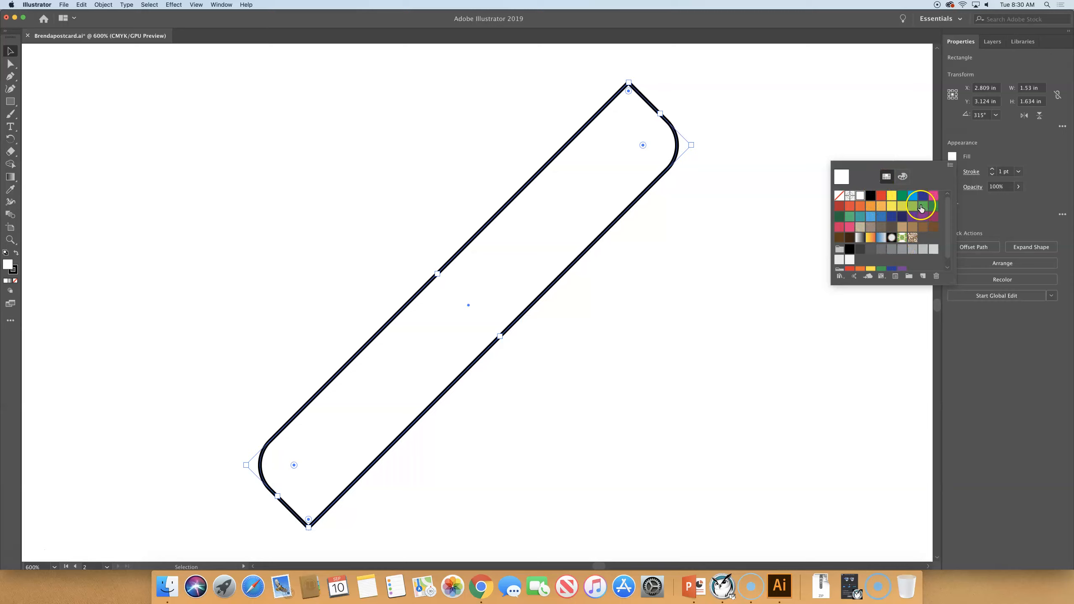
# - Look at the CMYK color mixer for the fill, and fill the tilted rectangle with the dark red swatch
pyautogui.click(903, 177)
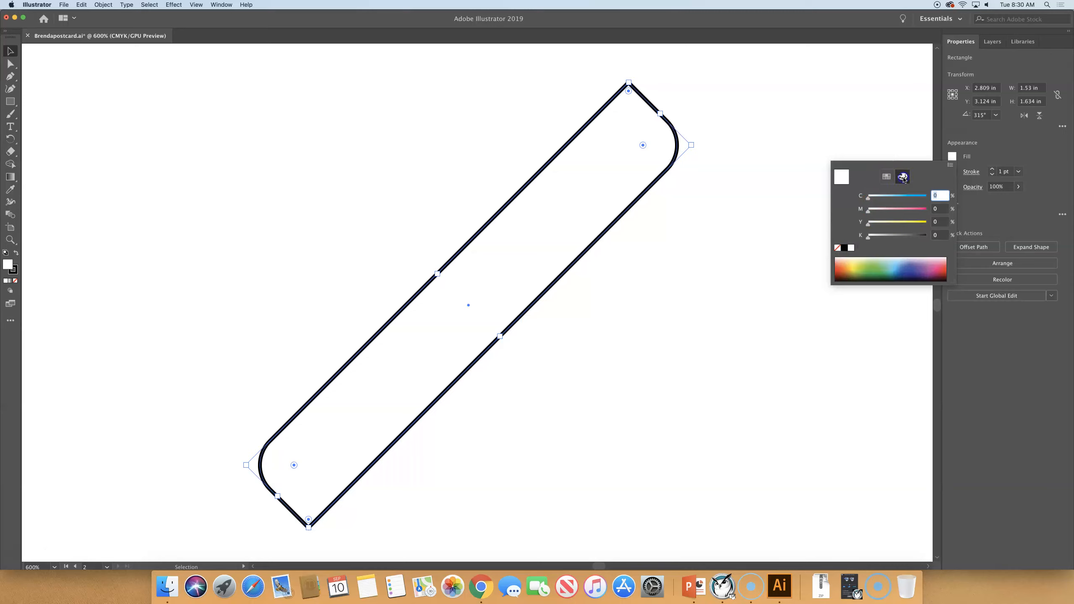
pyautogui.click(942, 192)
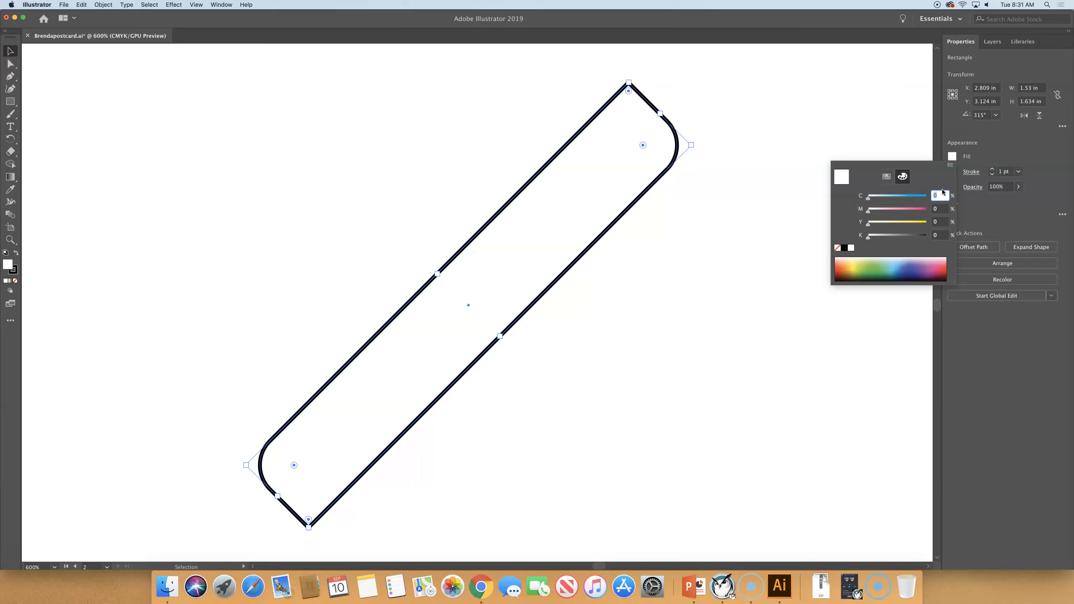
pyautogui.click(886, 177)
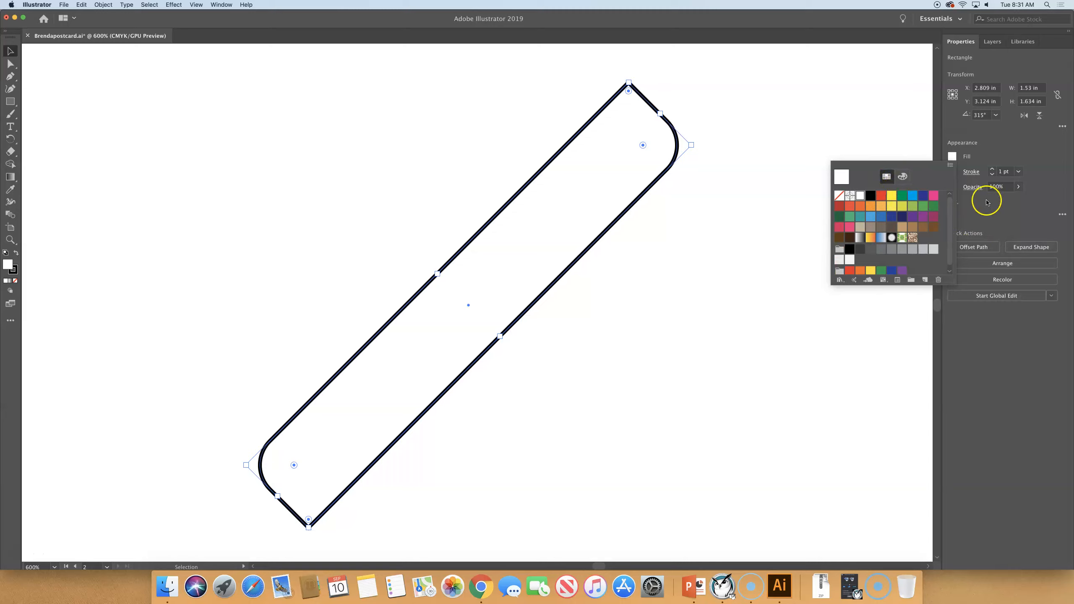
pyautogui.click(839, 207)
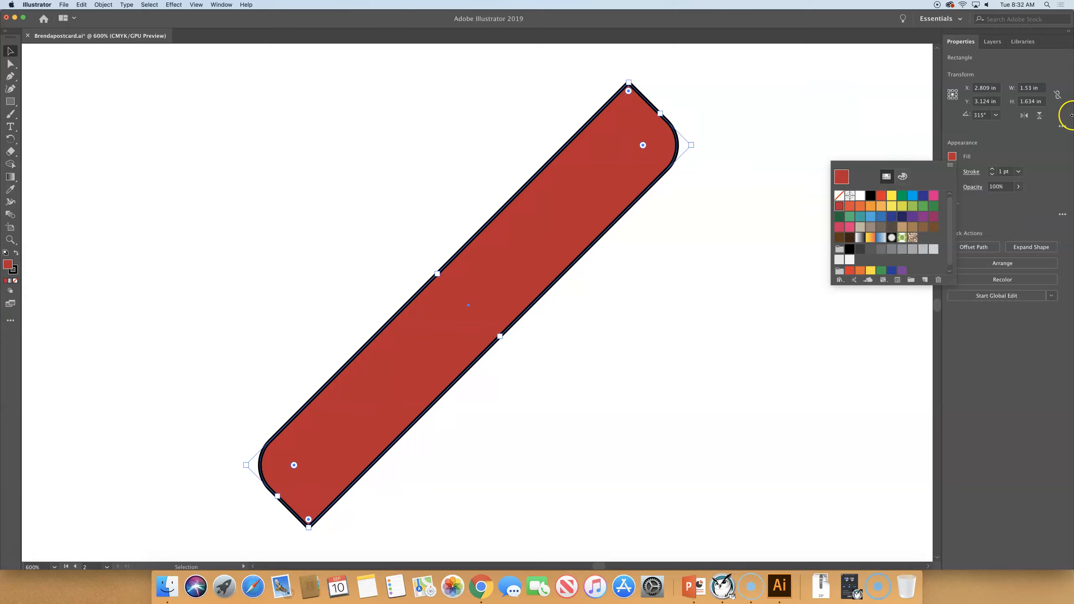
pyautogui.click(988, 151)
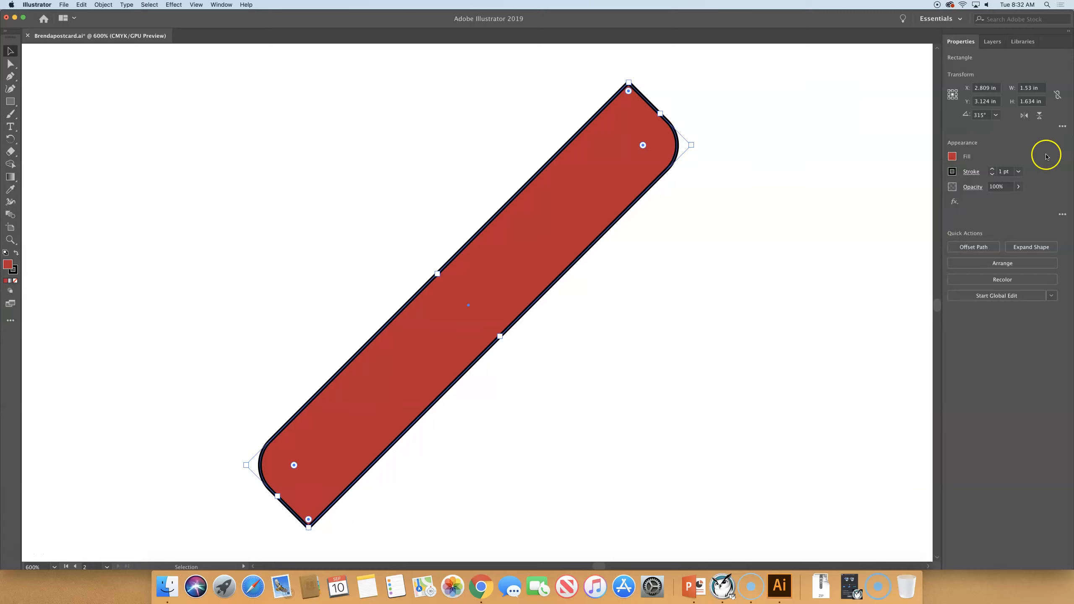
# - Remove the stroke from the red rectangle by setting it to None
pyautogui.click(952, 171)
pyautogui.click(953, 172)
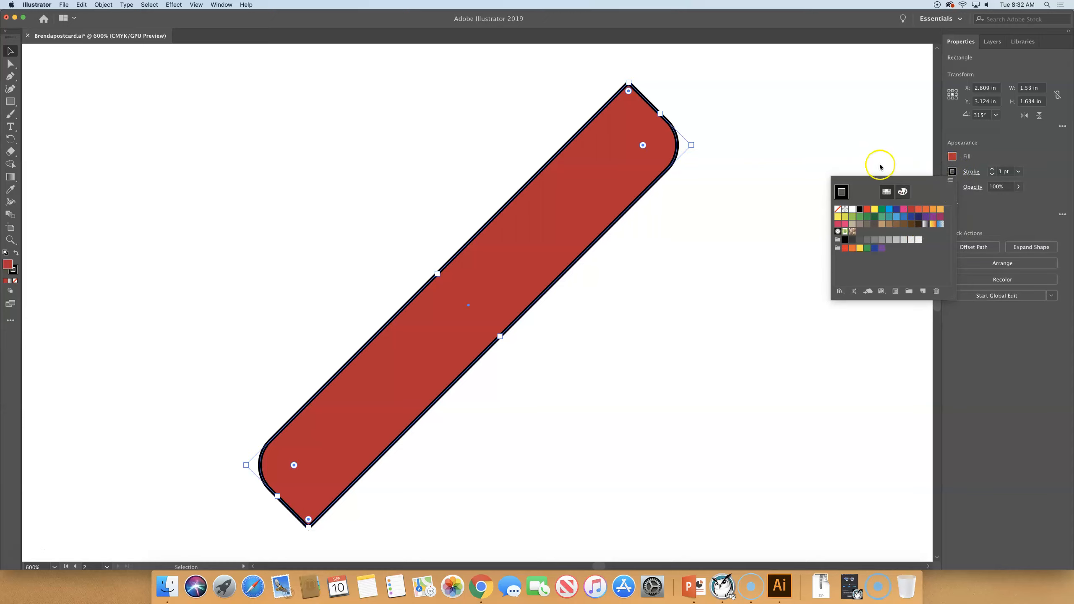
pyautogui.click(838, 211)
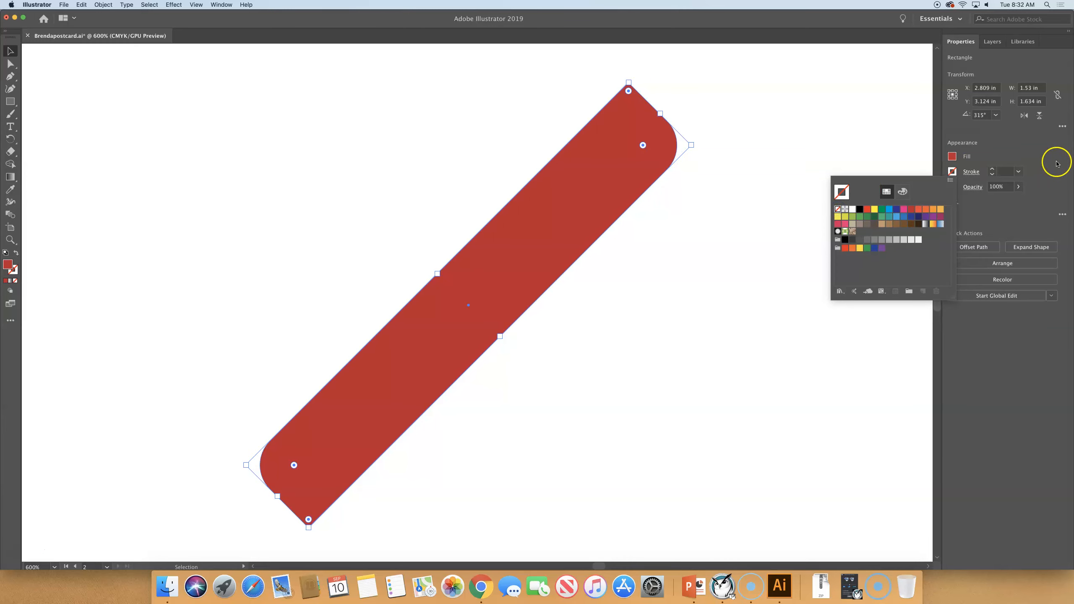
pyautogui.click(867, 157)
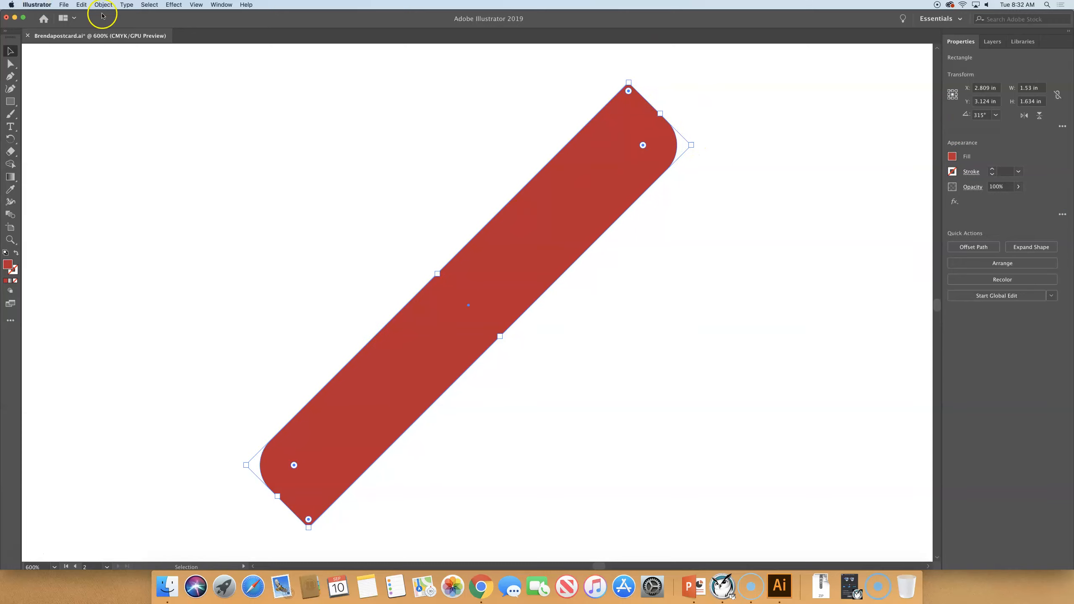
# - Copy the red rectangle, paste it in front, and rotate the copy to 45° so the two shapes form an X
pyautogui.click(81, 5)
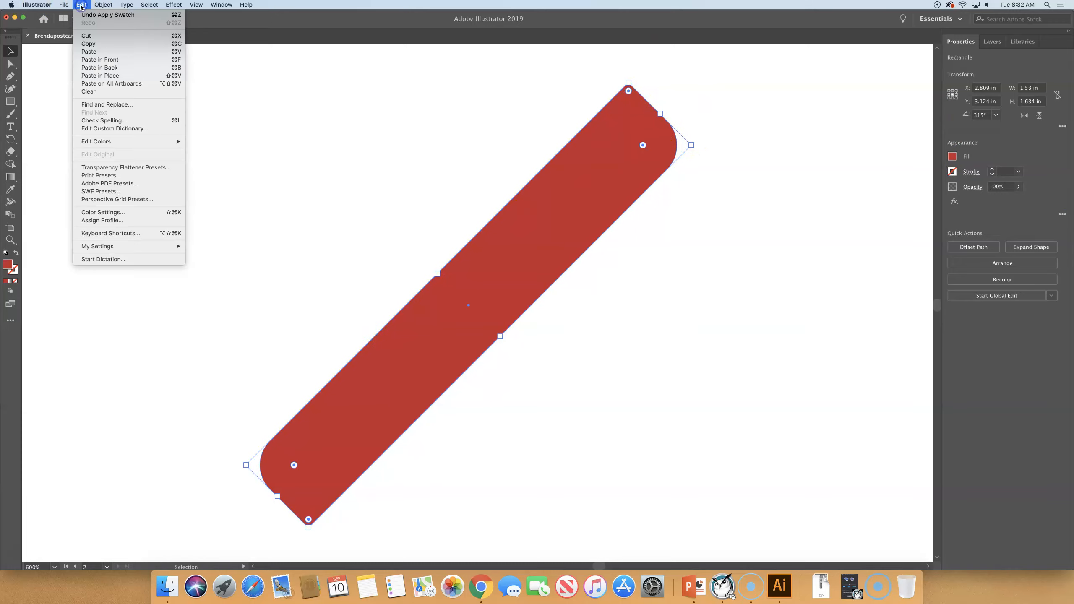
pyautogui.click(90, 45)
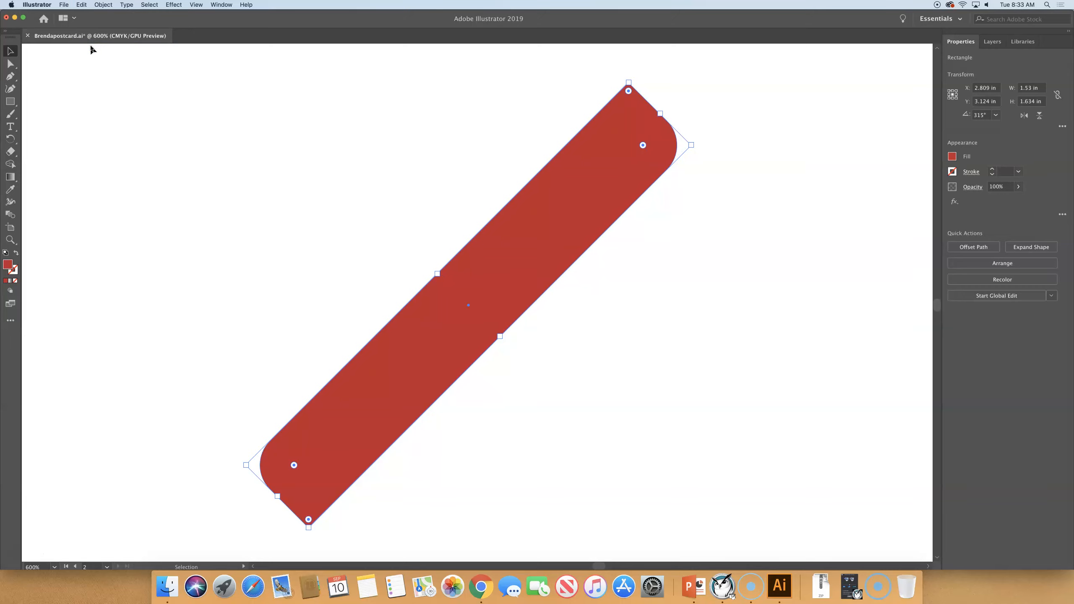
pyautogui.click(81, 4)
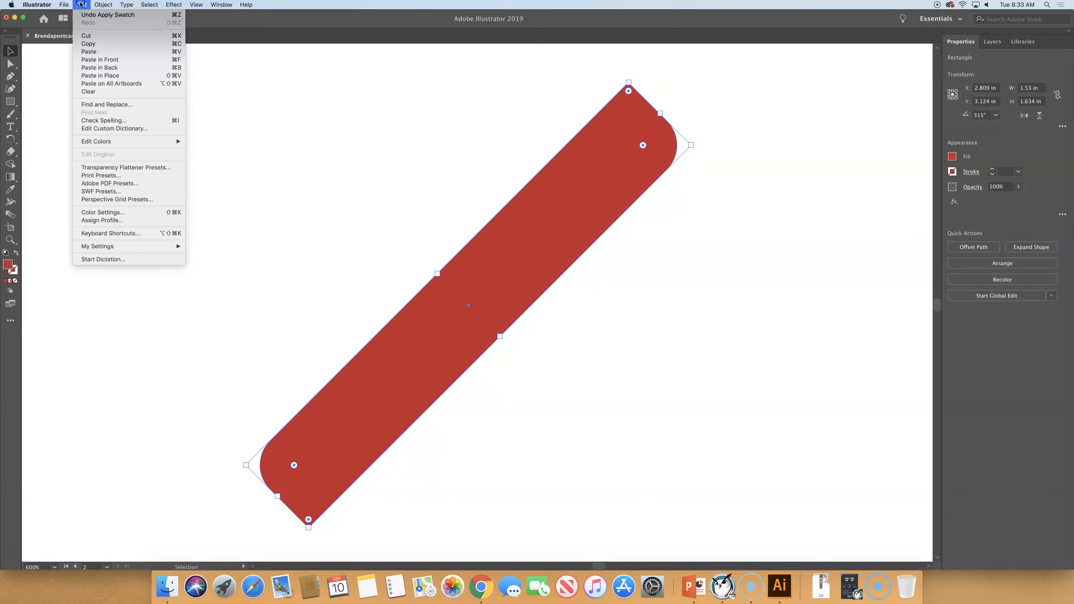
pyautogui.click(105, 60)
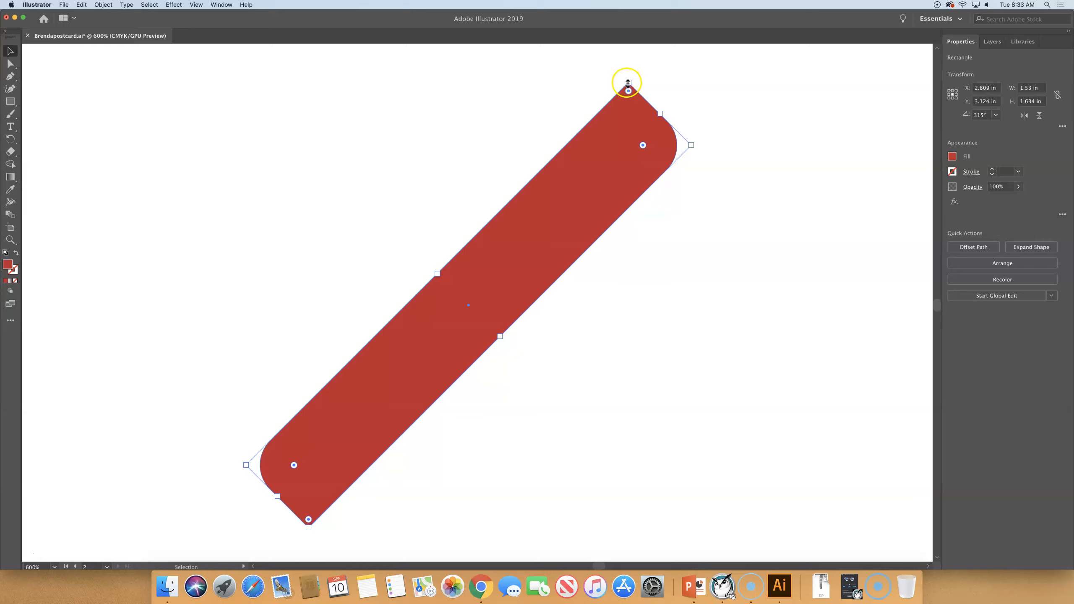
pyautogui.moveTo(628, 80); pyautogui.dragTo(230, 120)
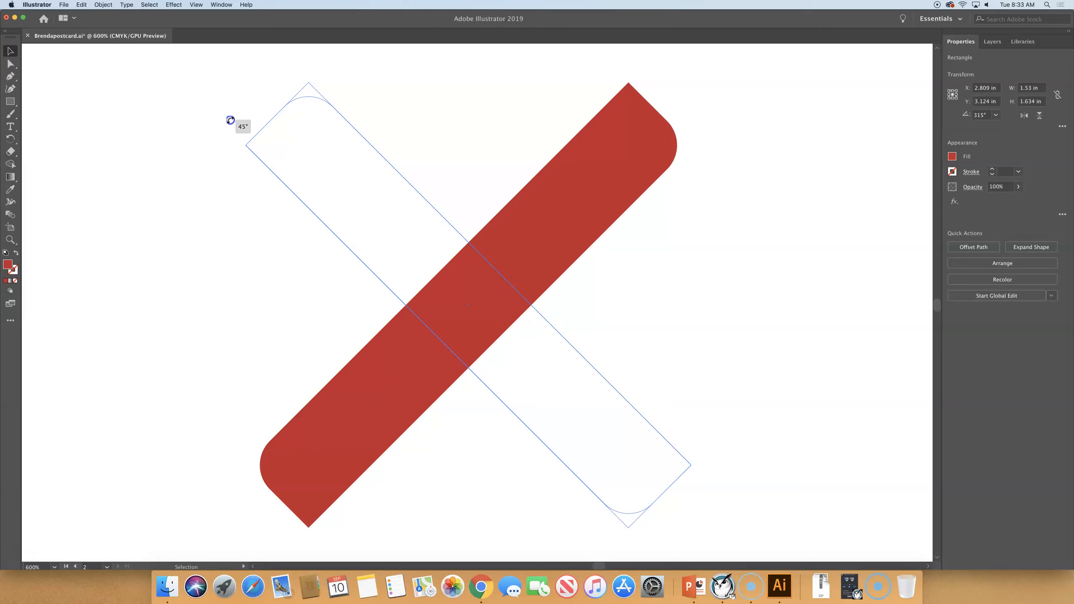
pyautogui.moveTo(231, 120); pyautogui.dragTo(230, 118)
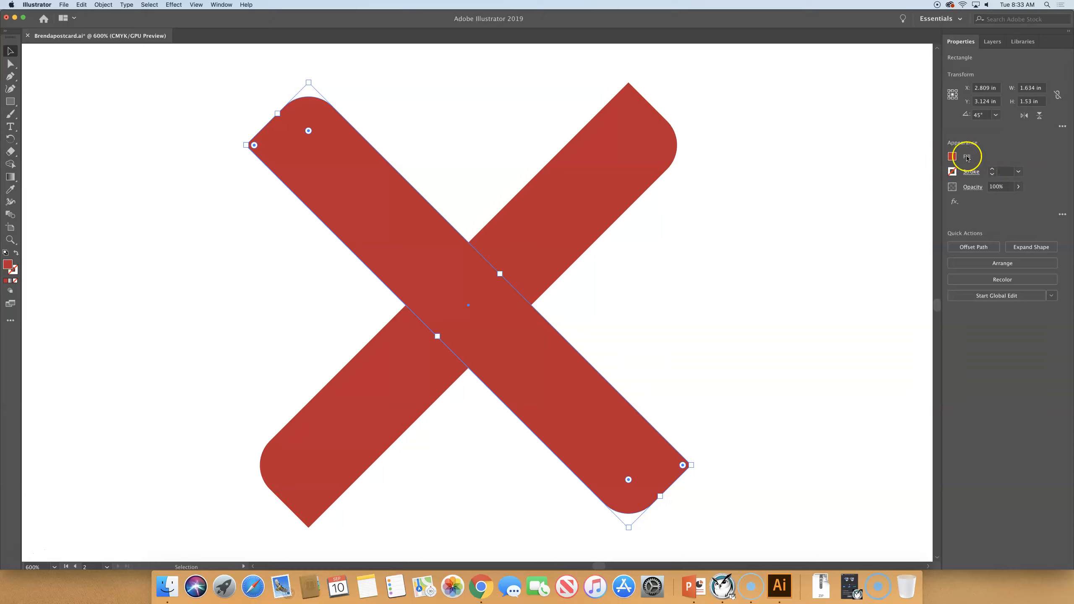
# - Fill the selected front rectangle of the X with the bright CMYK red swatch
pyautogui.click(953, 157)
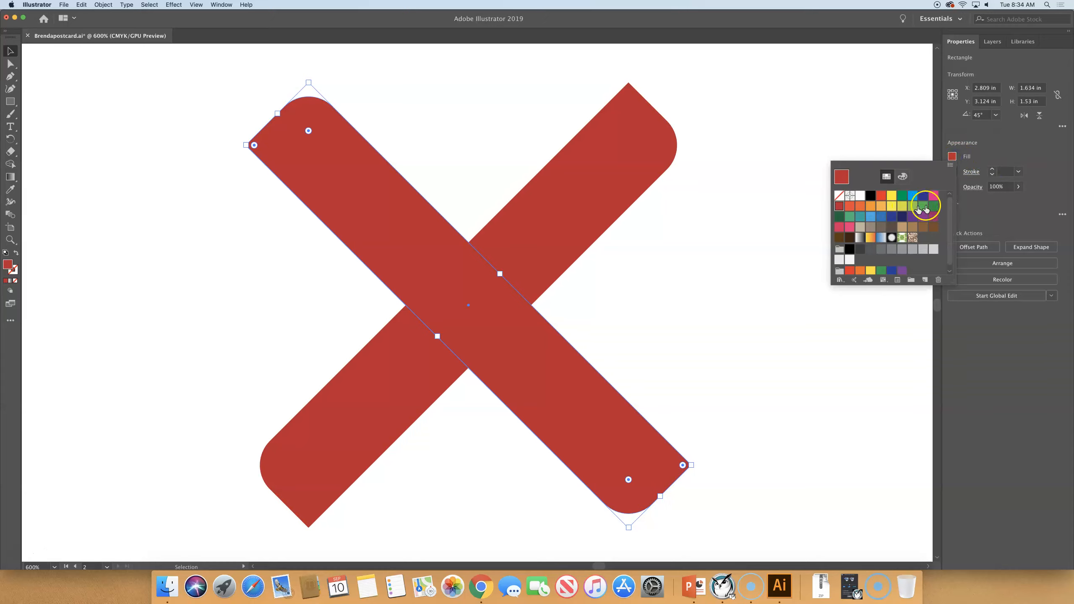
pyautogui.click(881, 195)
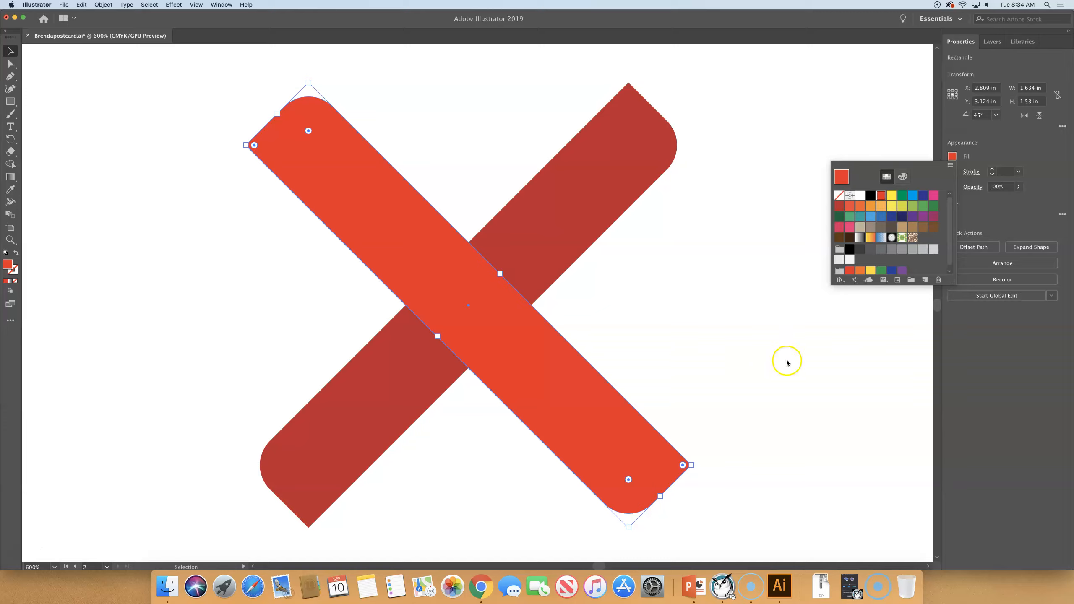
pyautogui.click(802, 356)
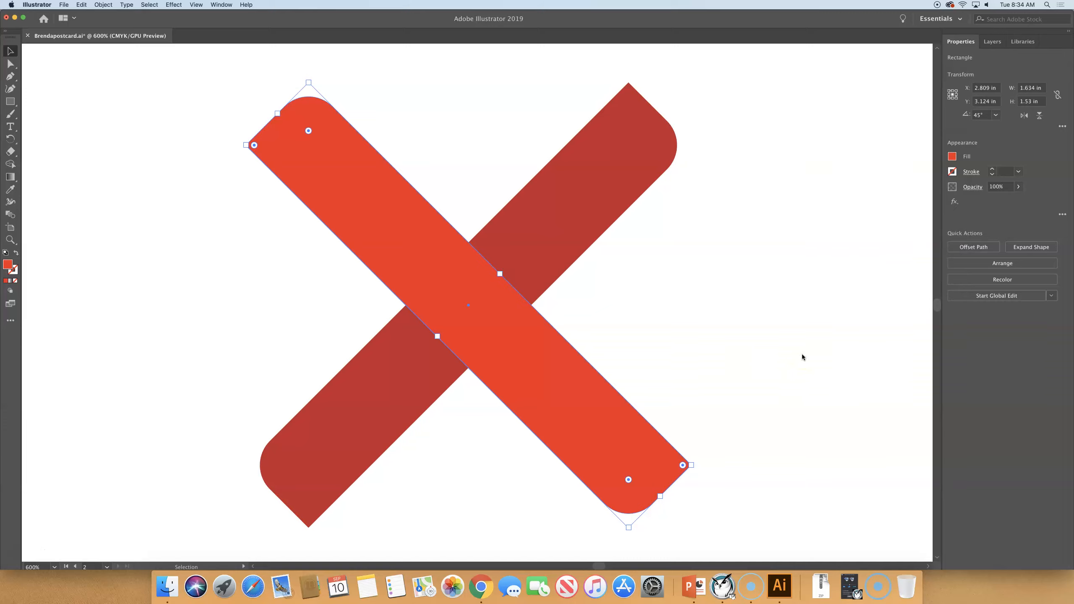
# - Select everything on the active artboard, group the two crossed rectangles, and deselect the group
pyautogui.press('super+0')
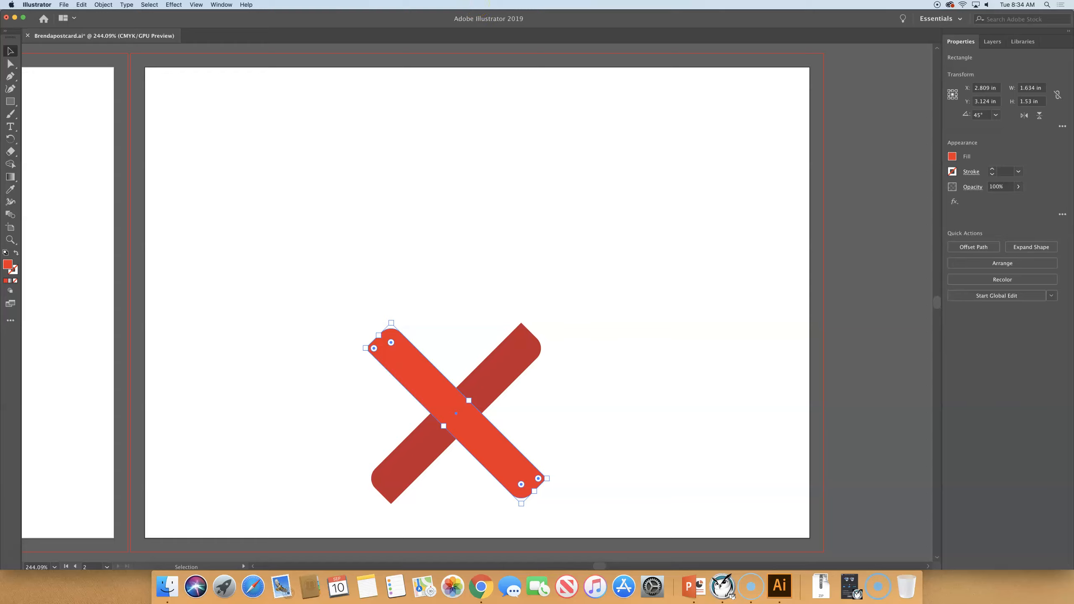
pyautogui.click(149, 4)
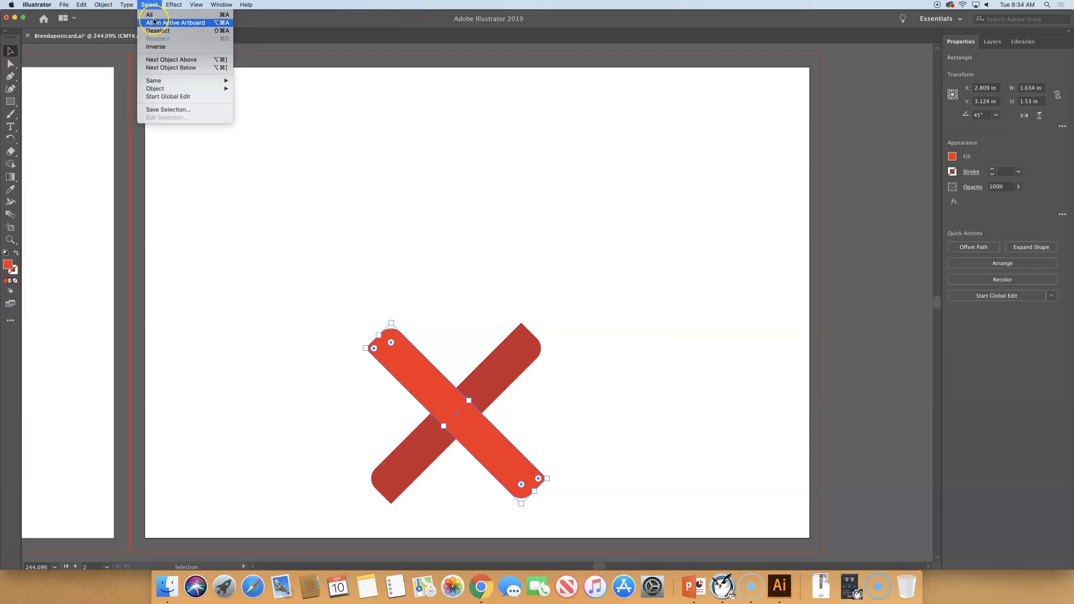
pyautogui.click(154, 22)
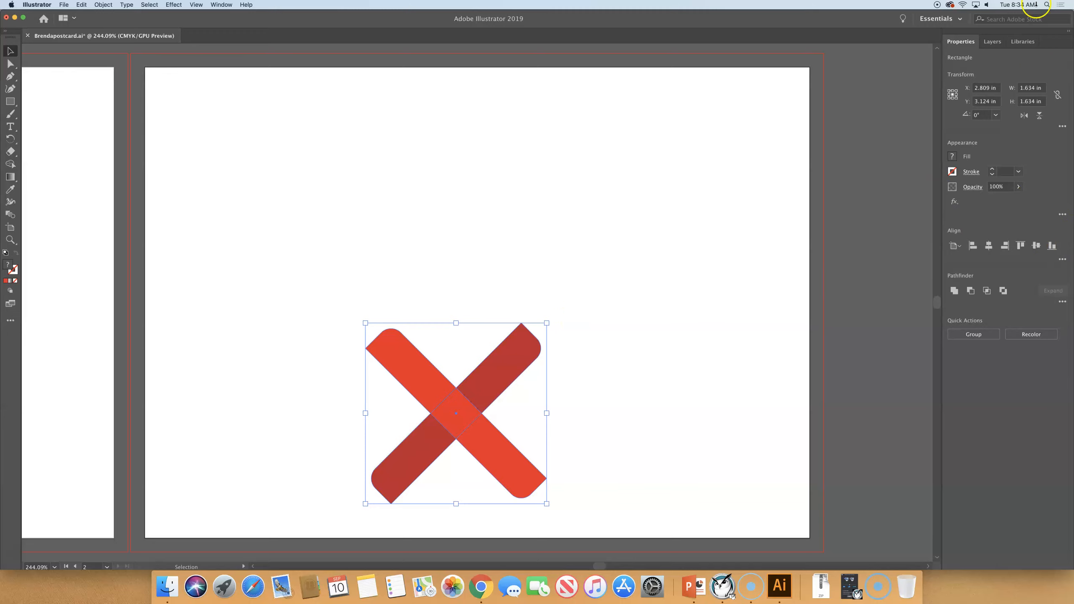
pyautogui.click(979, 336)
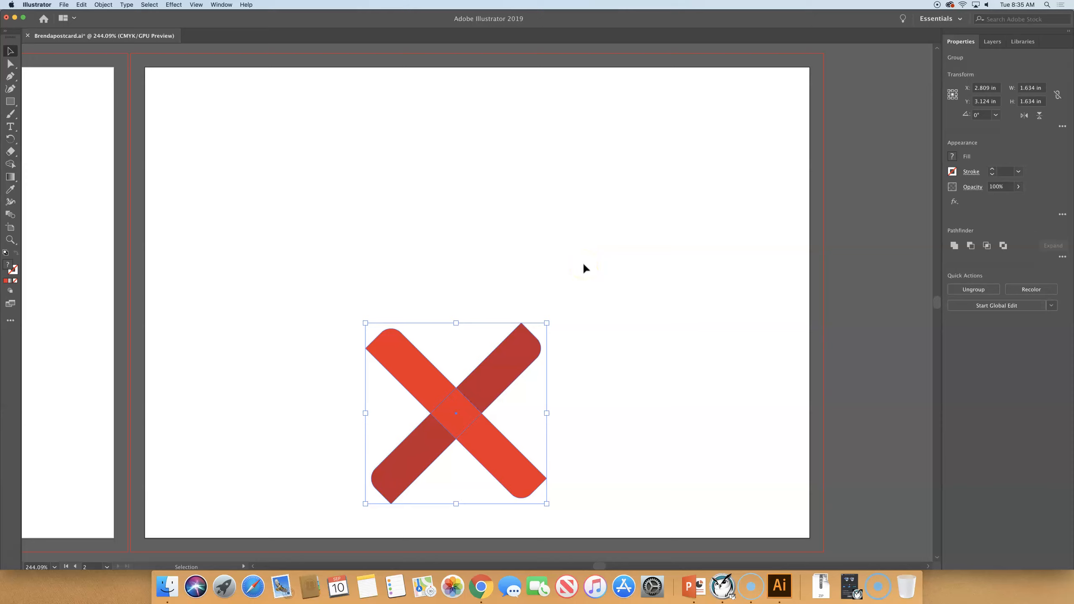
pyautogui.scroll(-1, 681, 268)
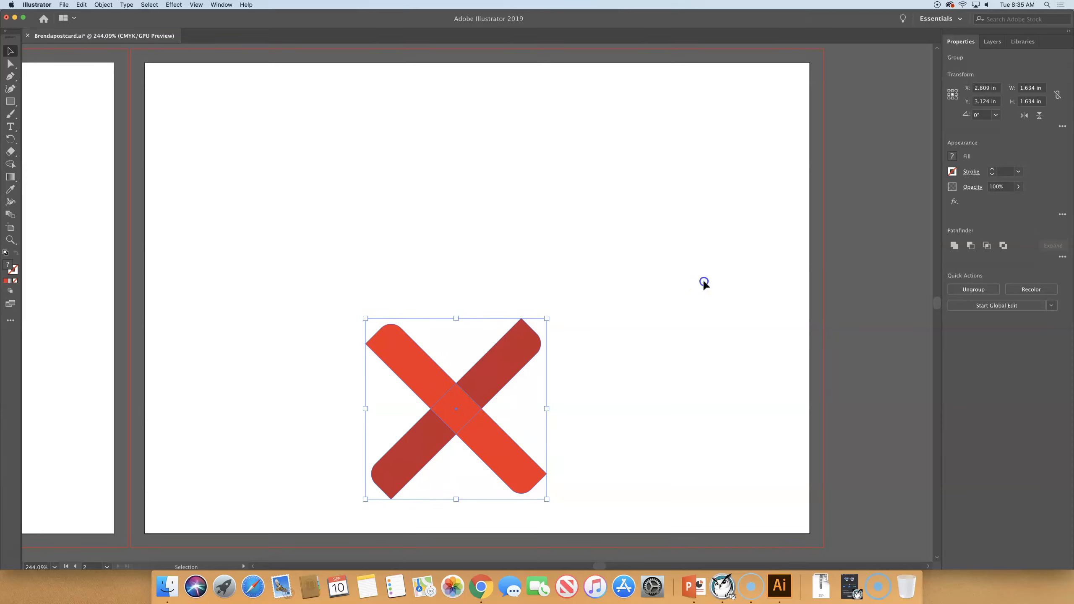
pyautogui.click(703, 281)
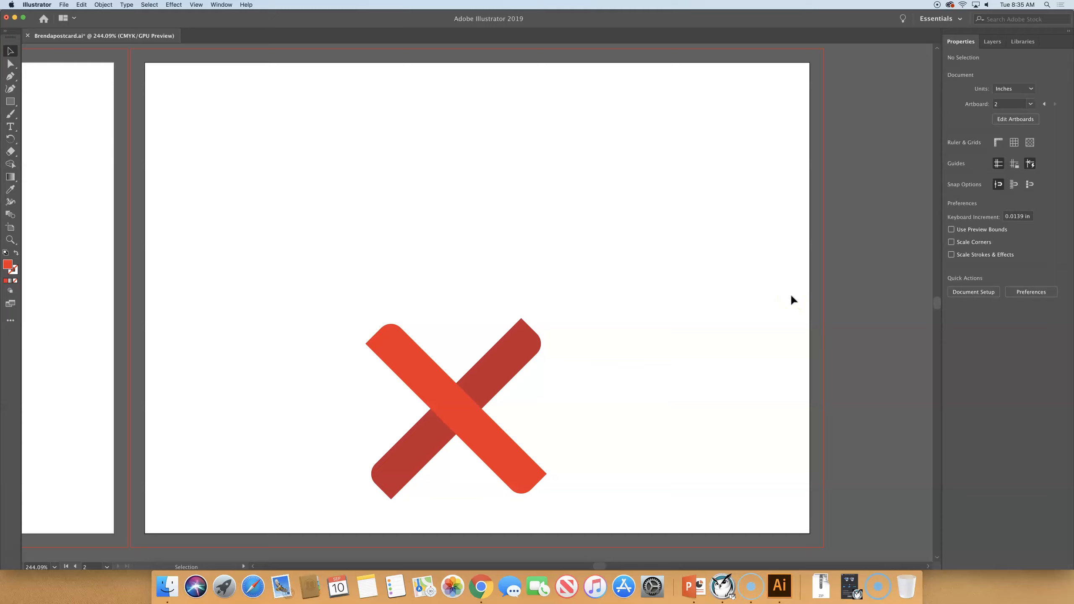
# - Create a rectangle 0.2 in wide and 1.5 in high in the empty area beside the X
pyautogui.click(7, 102)
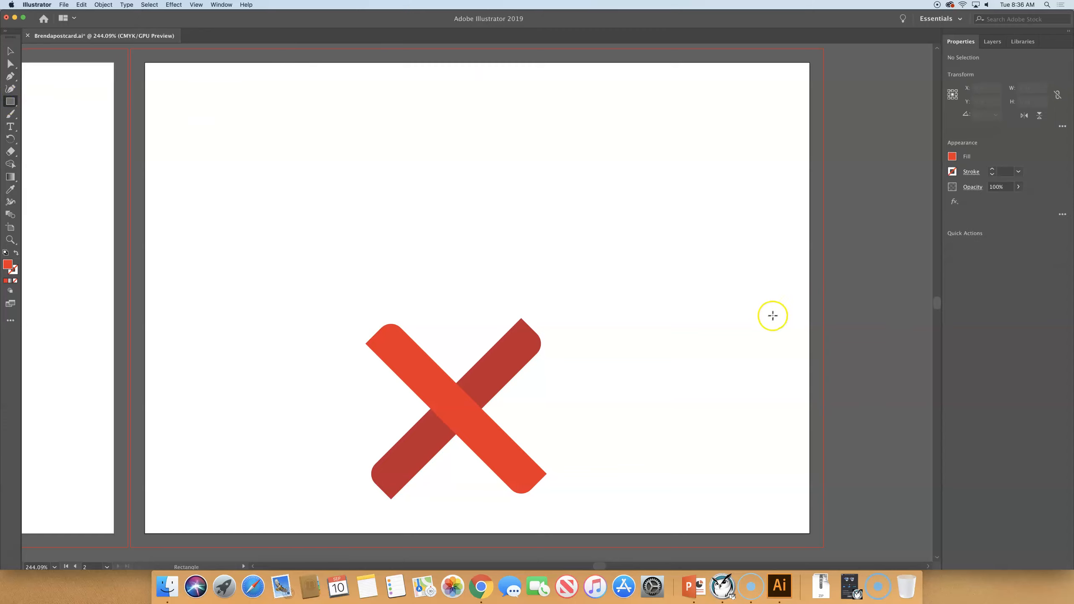
pyautogui.click(652, 281)
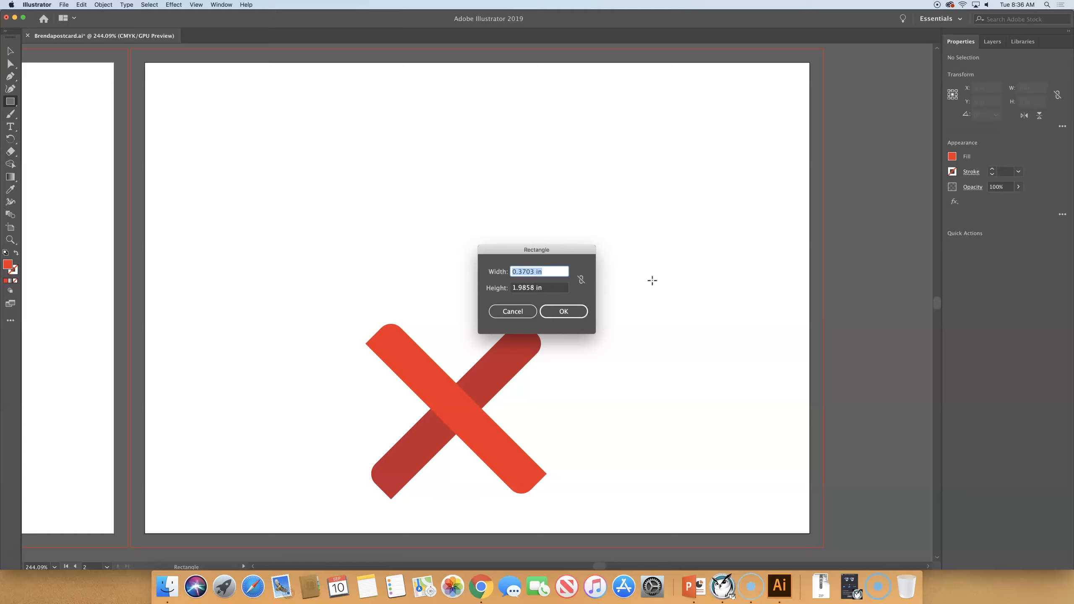
pyautogui.click(643, 269)
pyautogui.click(776, 271)
pyautogui.write('.2')
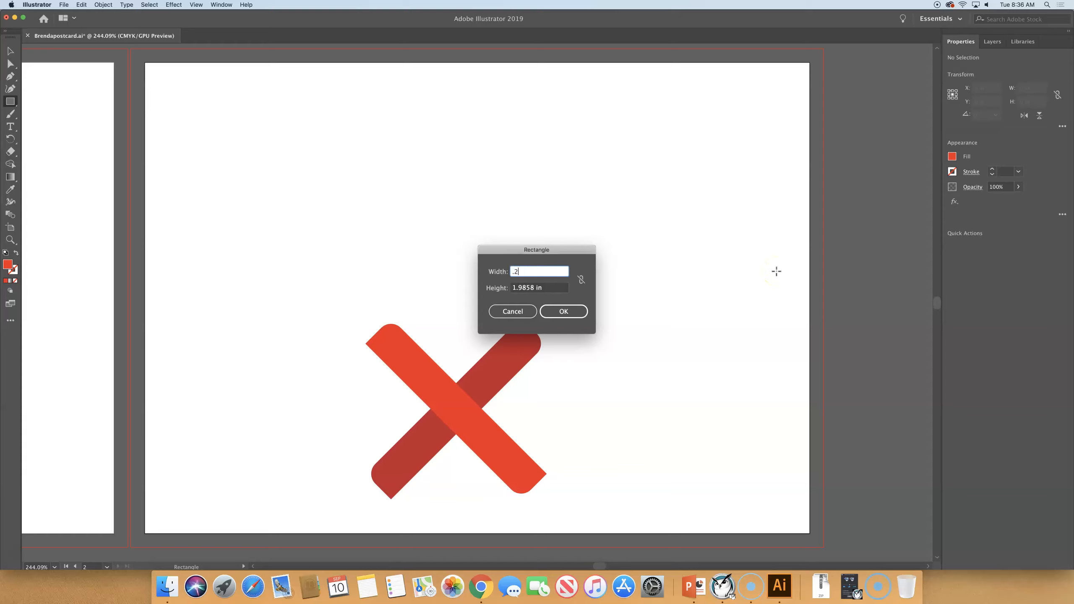
pyautogui.press('Tab')
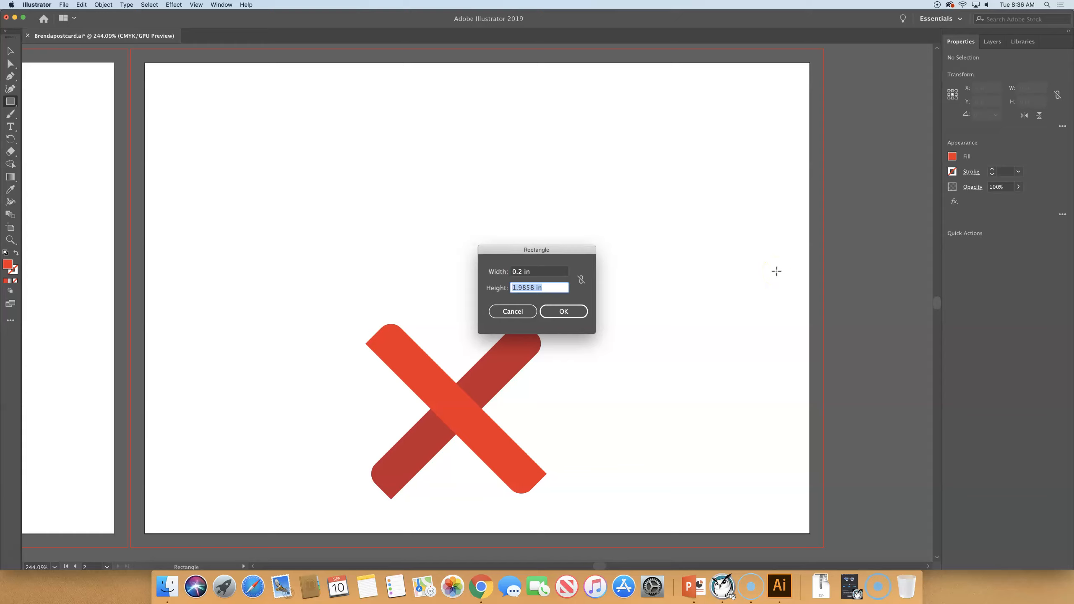
pyautogui.write('1.5')
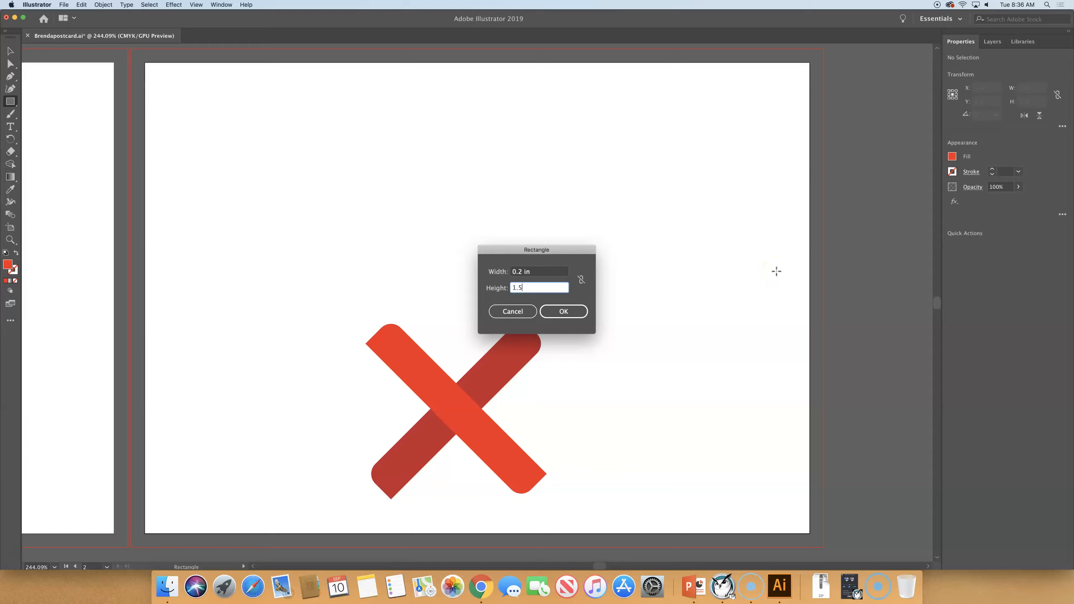
pyautogui.press('Return')
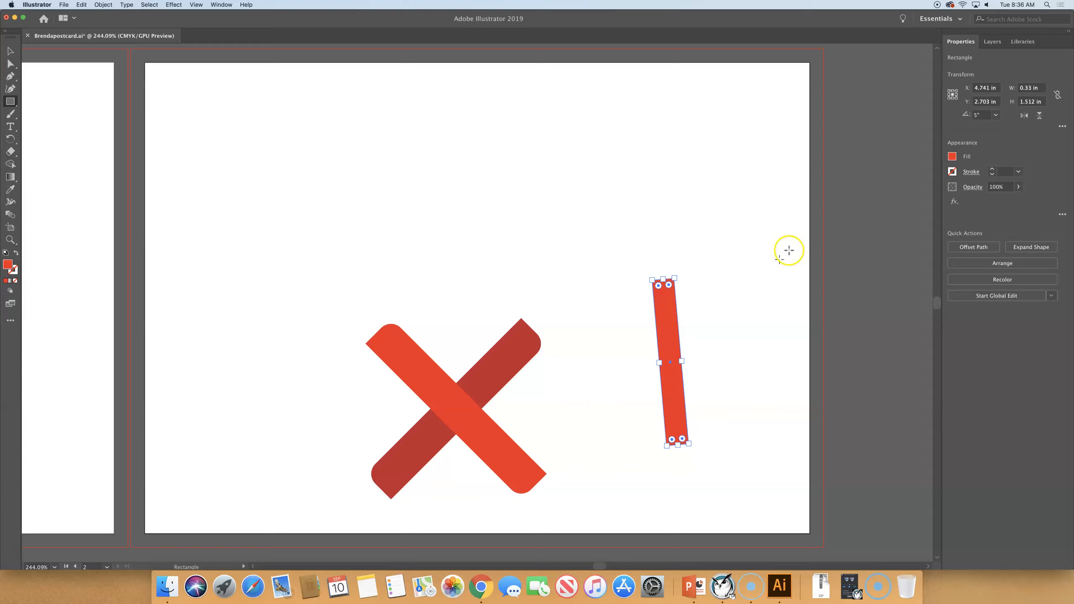
# - Straighten the new rectangle to 0° and set its width to 0.1 in and its height to 1 in
pyautogui.moveTo(678, 276); pyautogui.dragTo(685, 275)
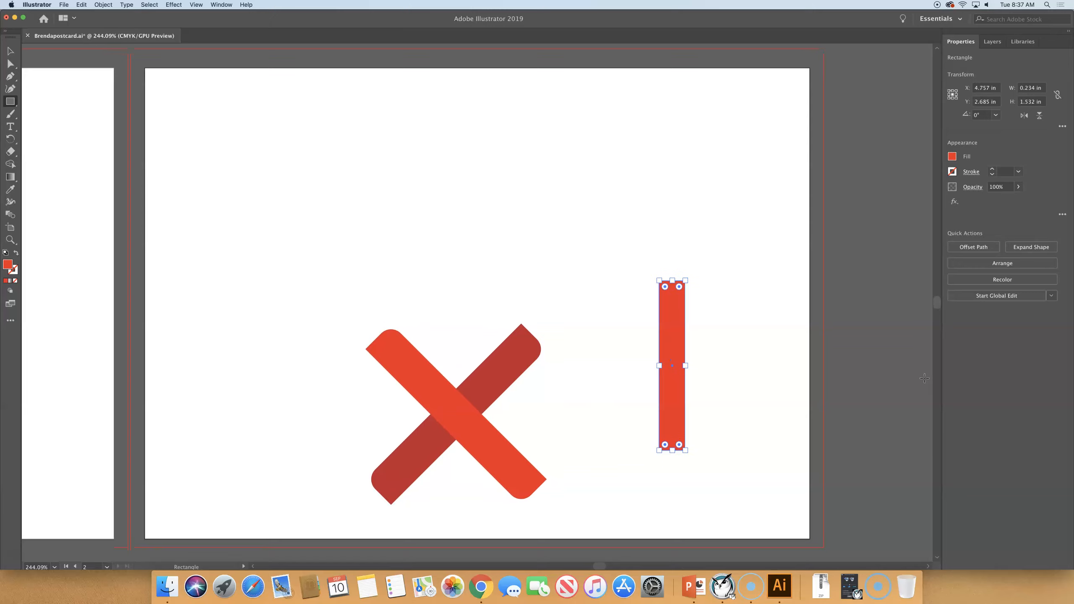
pyautogui.scroll(2, 926, 378)
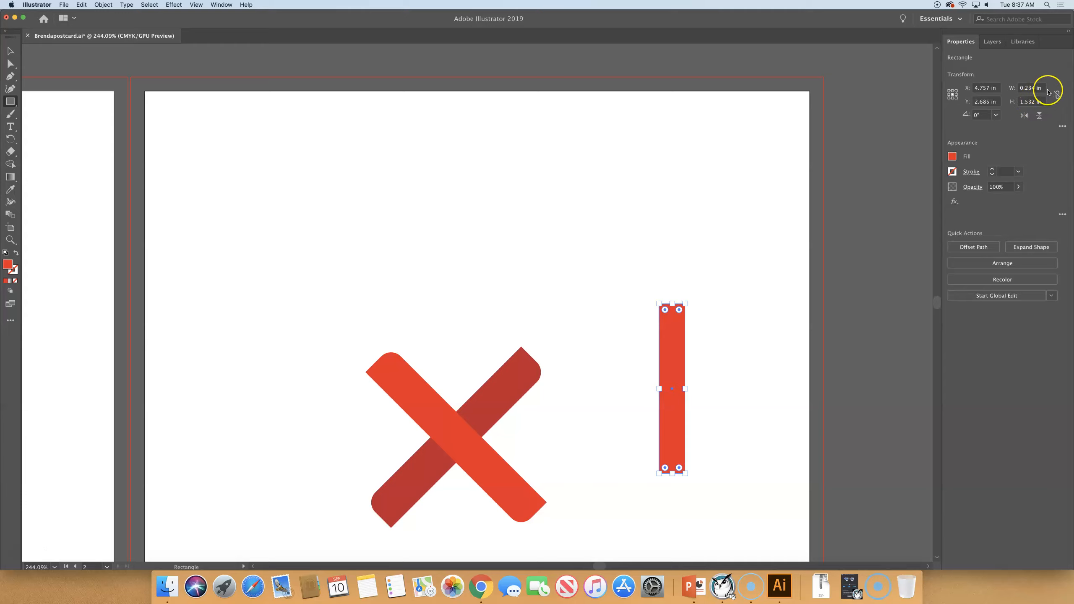
pyautogui.click(1031, 88)
pyautogui.doubleClick(1031, 87)
pyautogui.write('0.1')
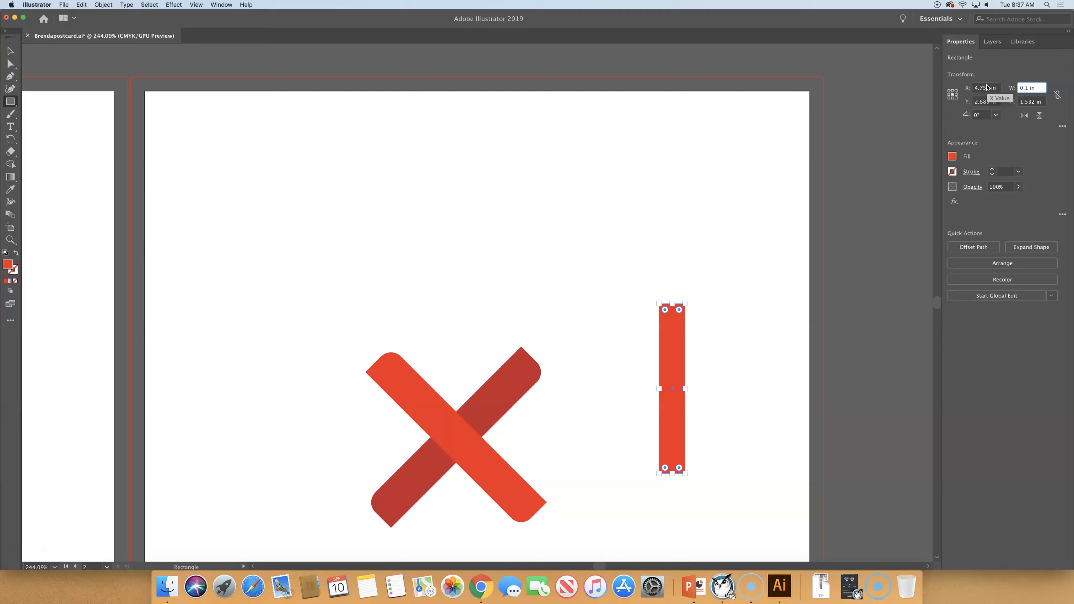
pyautogui.press('Tab')
pyautogui.write('1')
pyautogui.press('Tab')
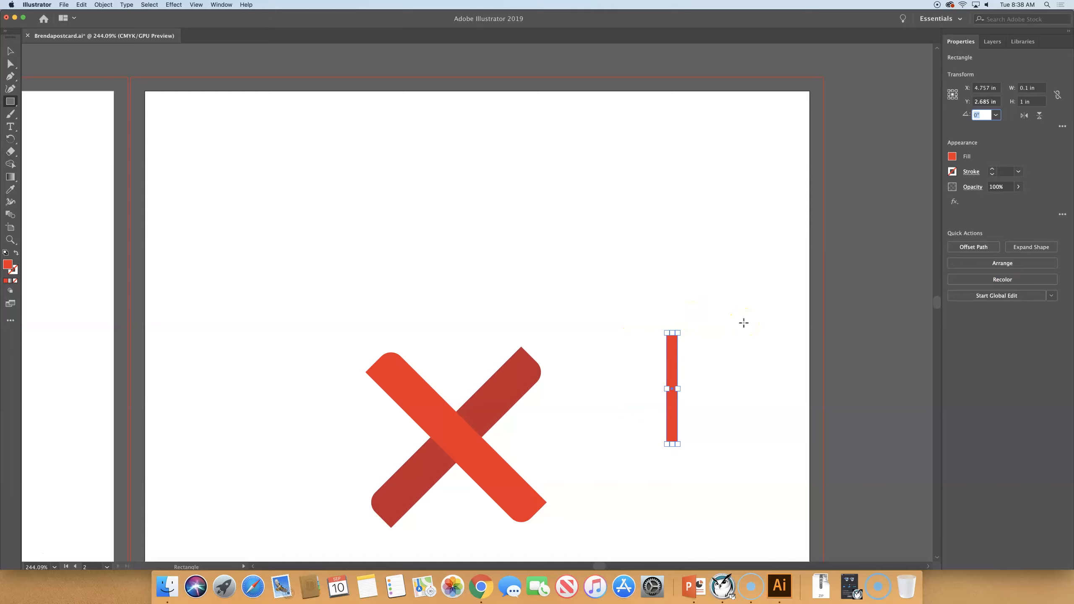
# - Round all four corners of the thin rectangle slightly, to a radius of about 0.017 in
pyautogui.press('super+equal')
pyautogui.press('super+equal')
pyautogui.press('super+equal')
pyautogui.press('super+equal')
pyautogui.press('super+equal')
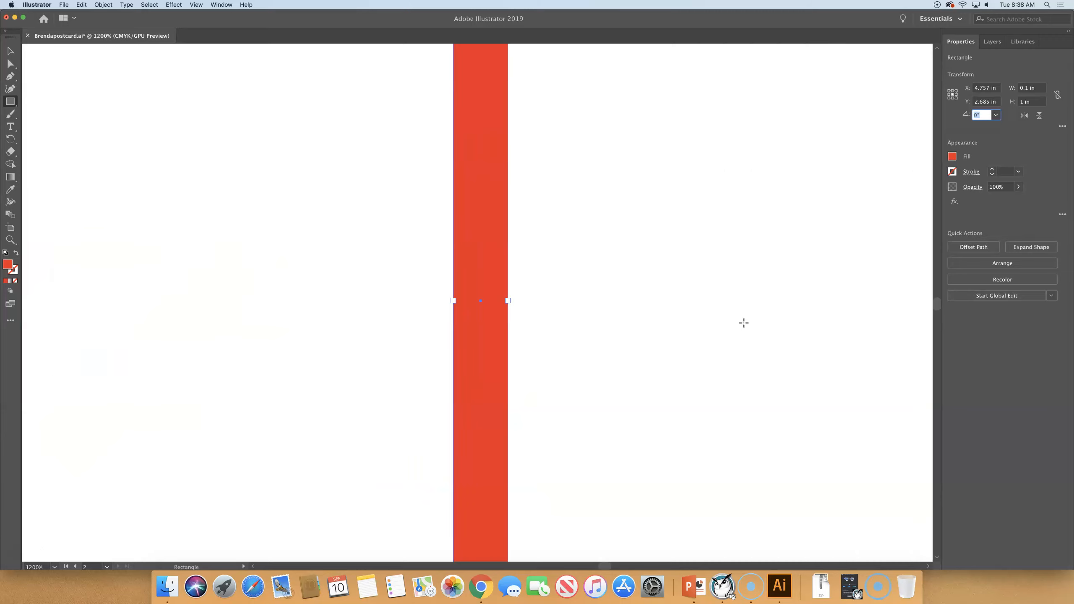
pyautogui.scroll(5, 729, 321)
pyautogui.scroll(1, 729, 321)
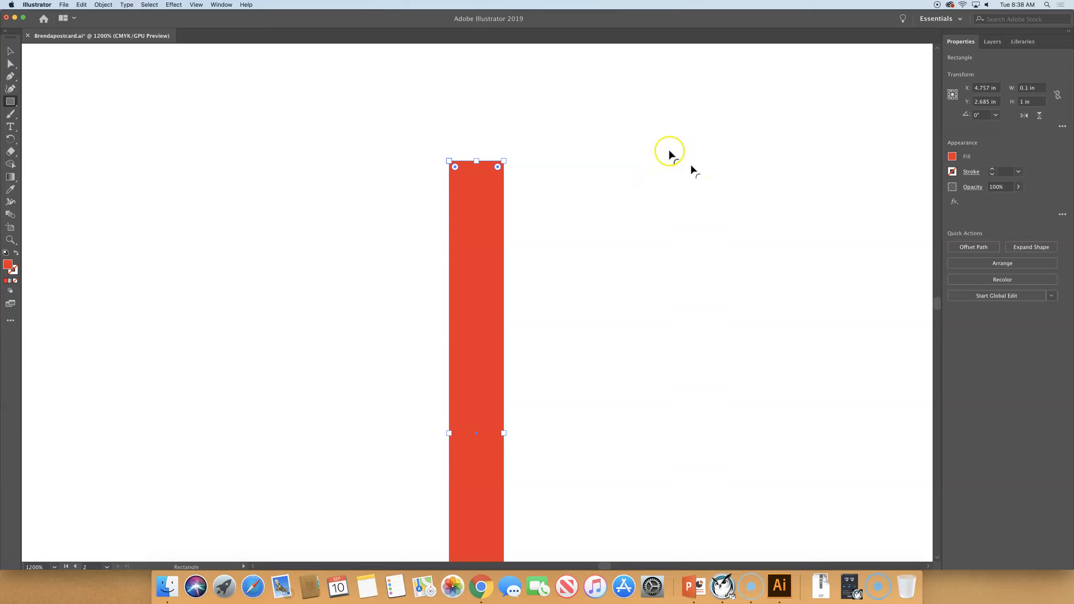
pyautogui.click(11, 51)
pyautogui.moveTo(459, 167); pyautogui.dragTo(458, 170)
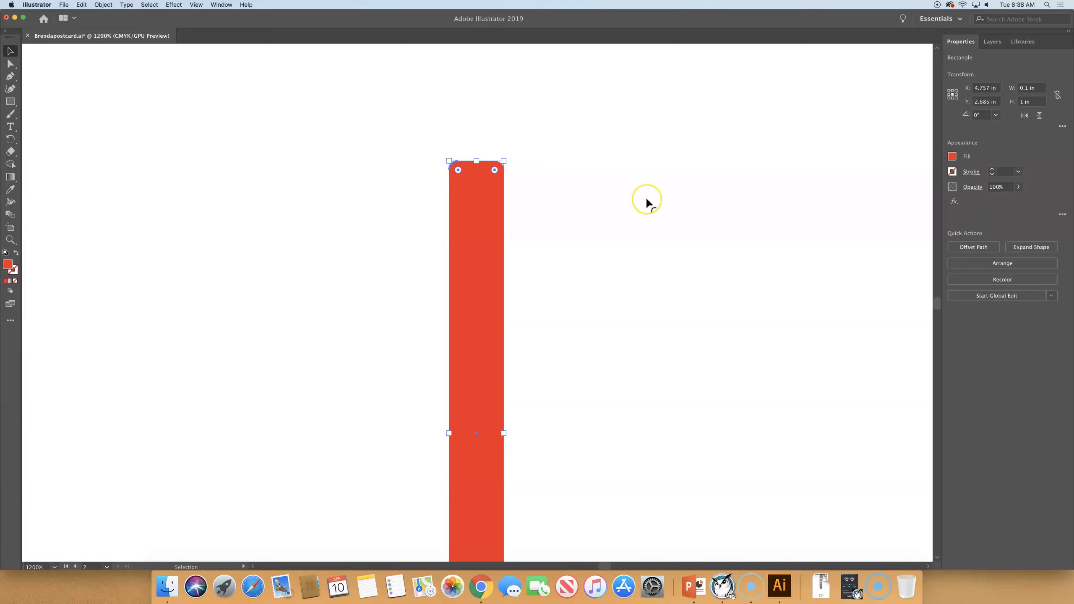
pyautogui.scroll(-10, 645, 206)
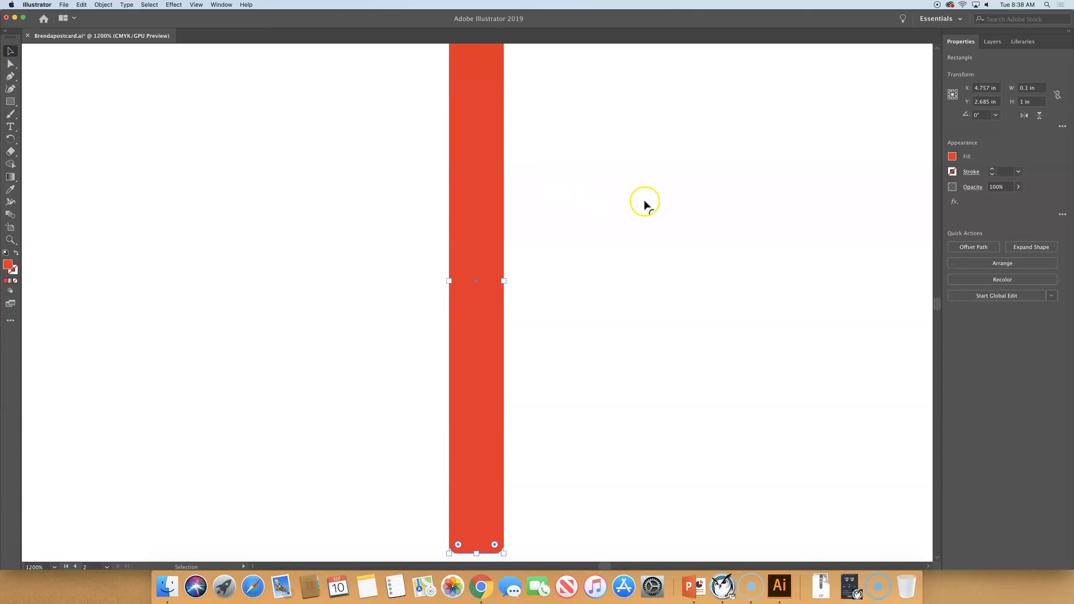
pyautogui.scroll(2, 644, 202)
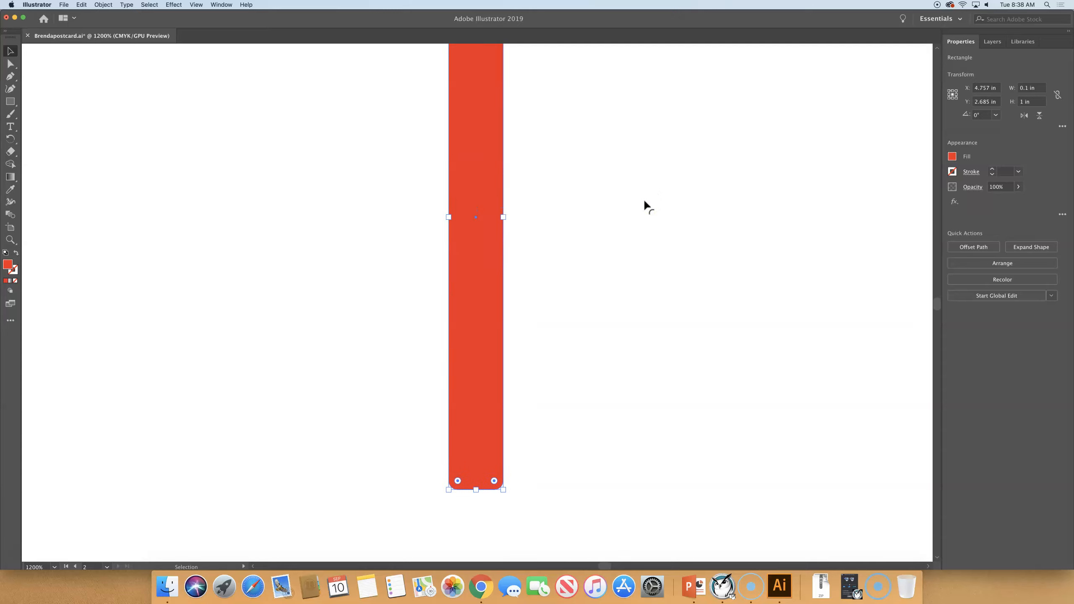
pyautogui.press('a')
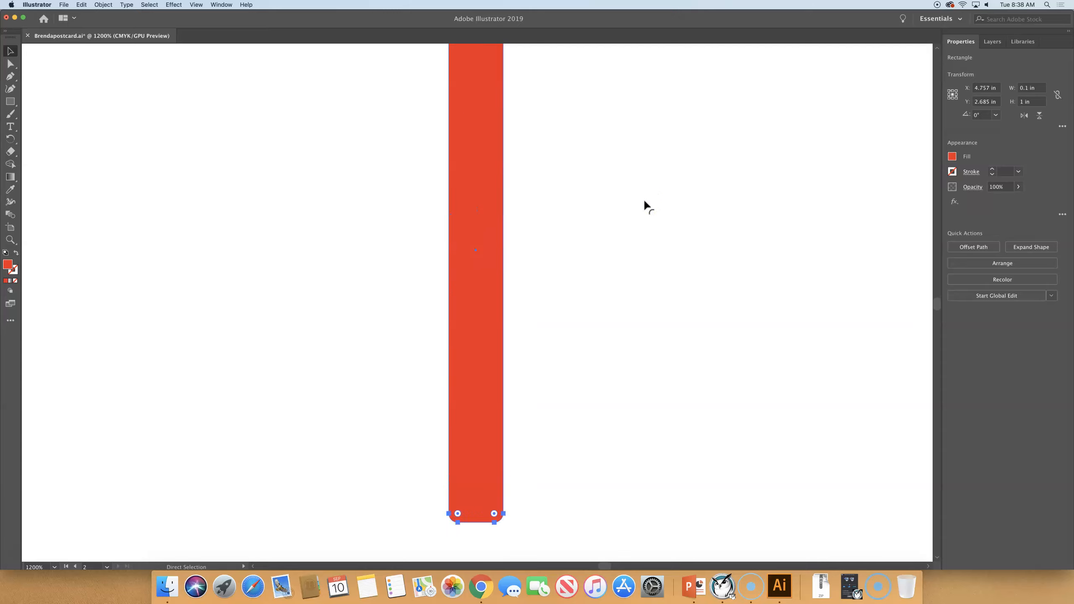
pyautogui.press('super+minus')
pyautogui.press('v')
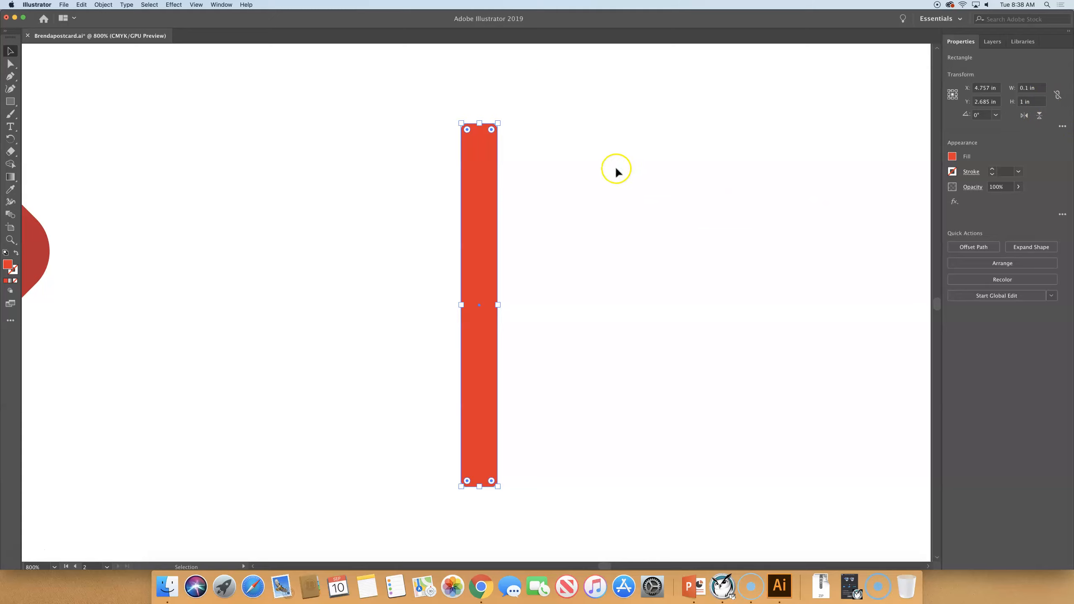
# - Open the thin rectangle's corner properties and unlink its four corner radius values
pyautogui.doubleClick(467, 130)
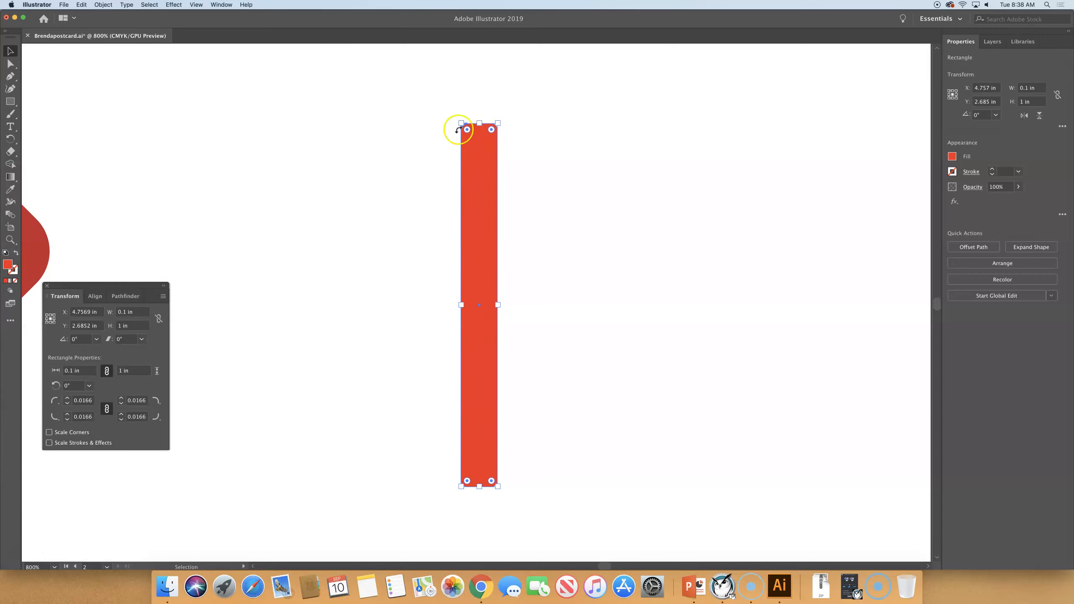
pyautogui.moveTo(66, 284); pyautogui.dragTo(595, 83)
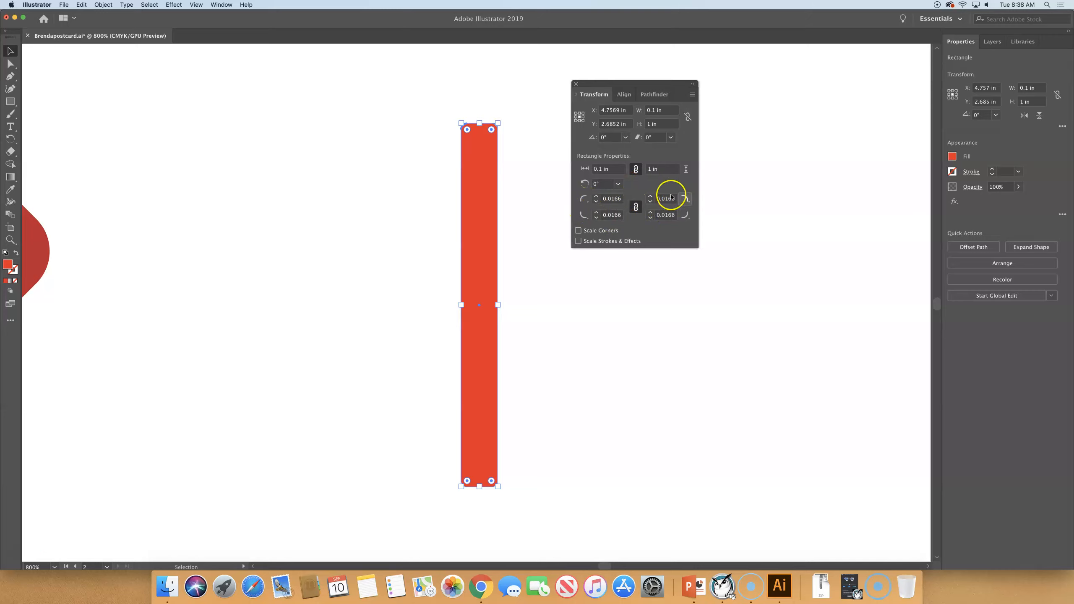
pyautogui.click(635, 208)
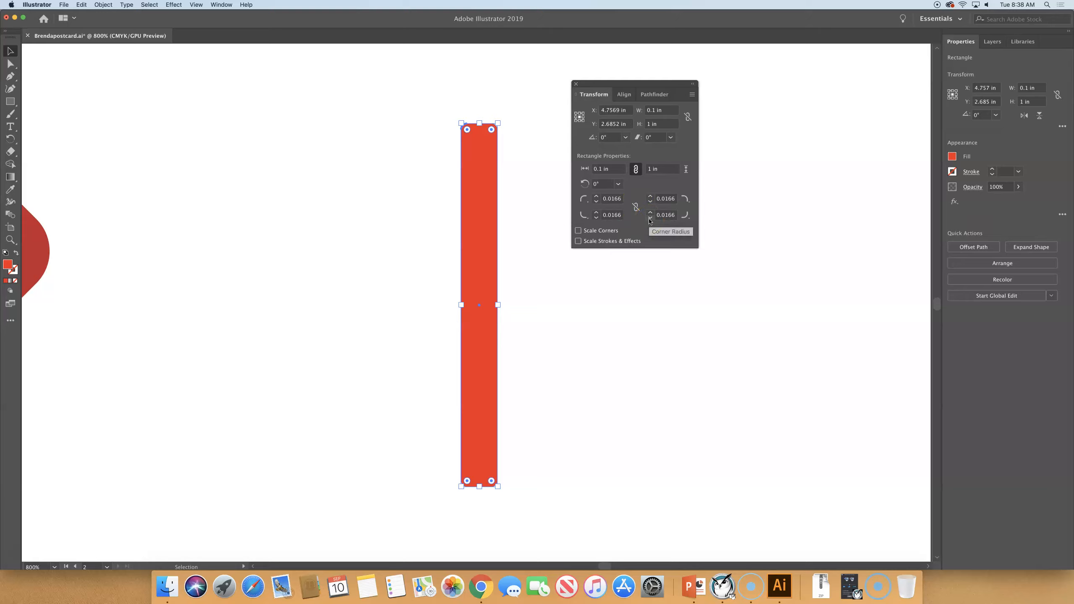
# - Set the radius of the thin rectangle's two lower corners to 0 in and close the Transform properties
pyautogui.click(610, 203)
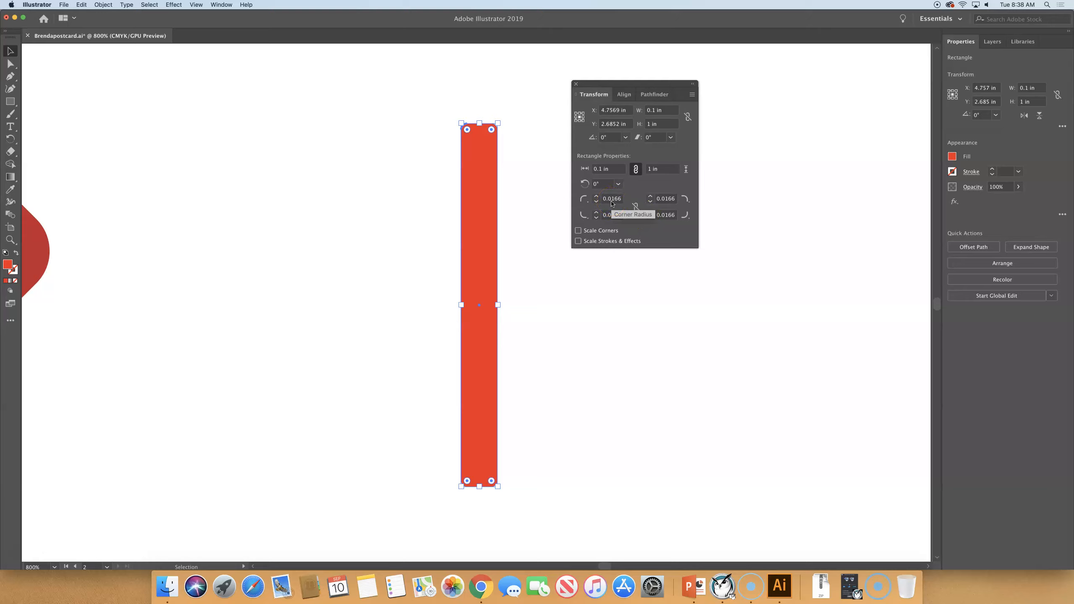
pyautogui.click(613, 215)
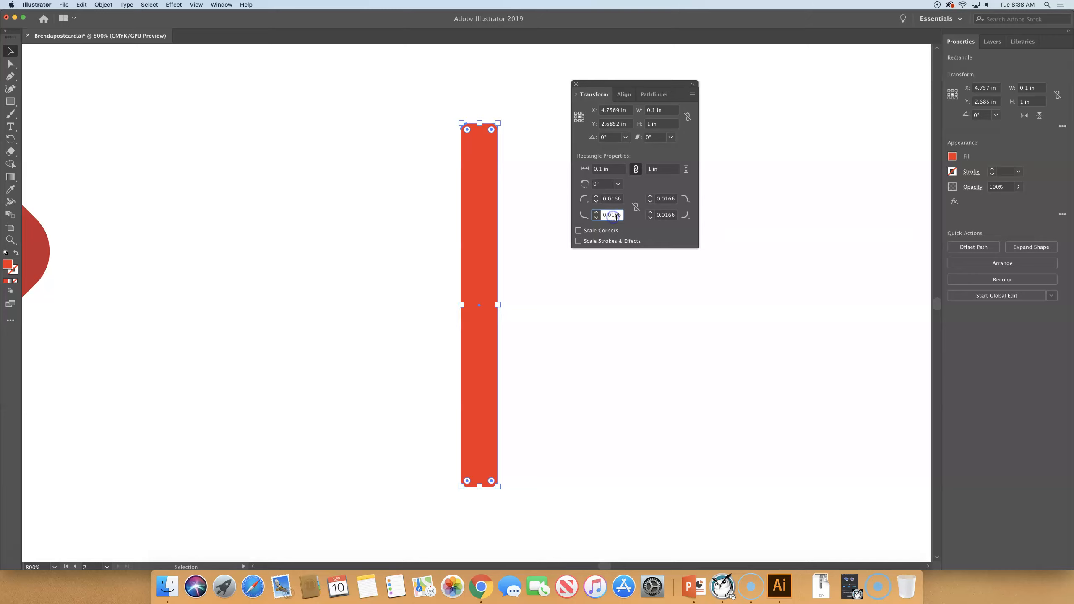
pyautogui.doubleClick(617, 216)
pyautogui.write('0')
pyautogui.press('Tab')
pyautogui.doubleClick(662, 215)
pyautogui.write('0')
pyautogui.press('Tab')
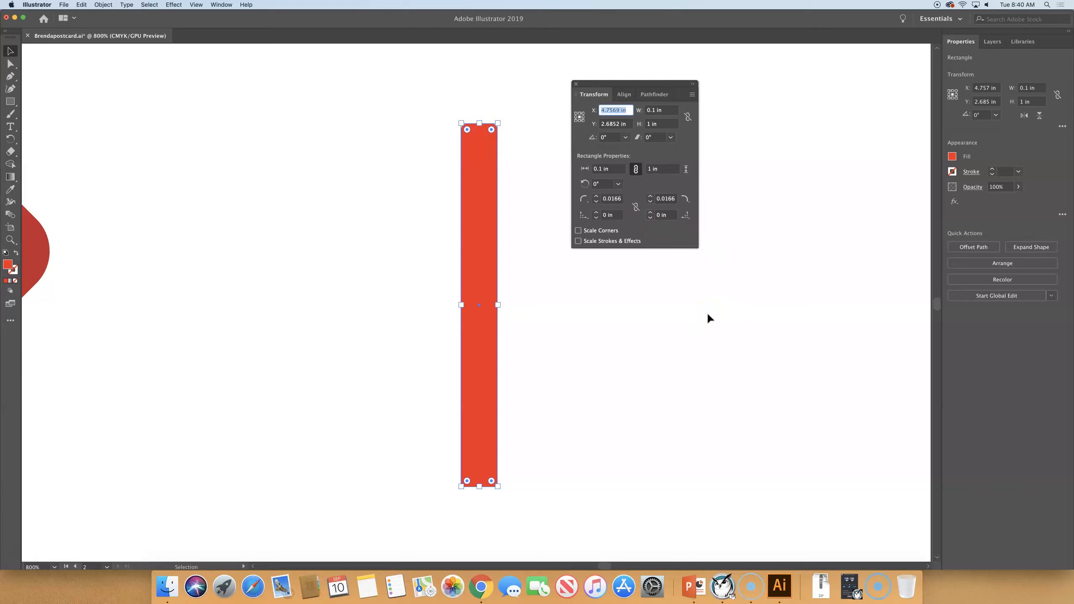
pyautogui.click(746, 302)
pyautogui.click(576, 84)
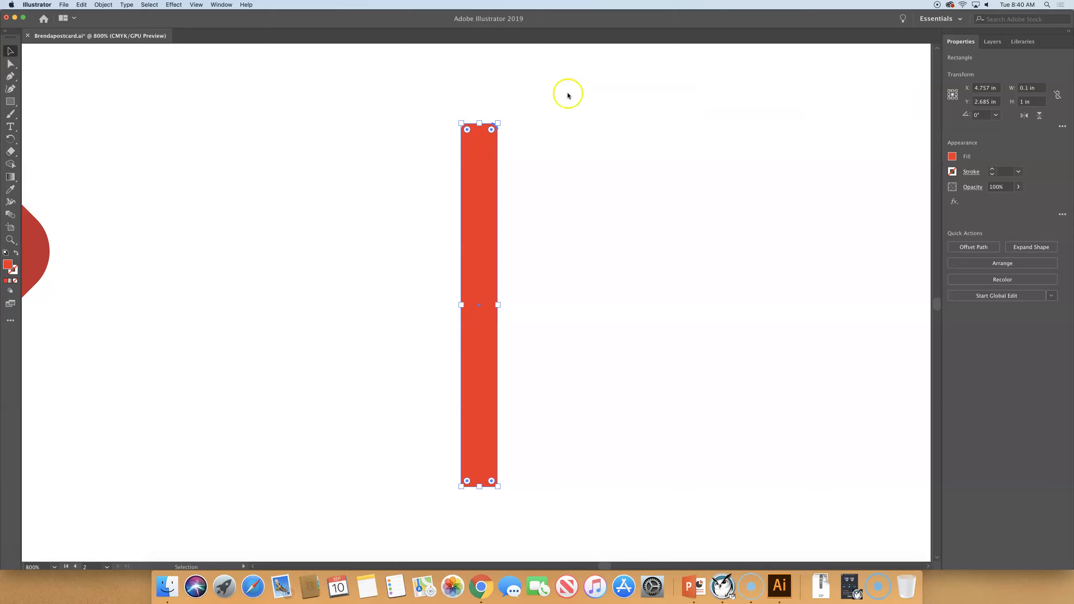
# - Fill the thin rectangle with a medium brown swatch
pyautogui.click(952, 156)
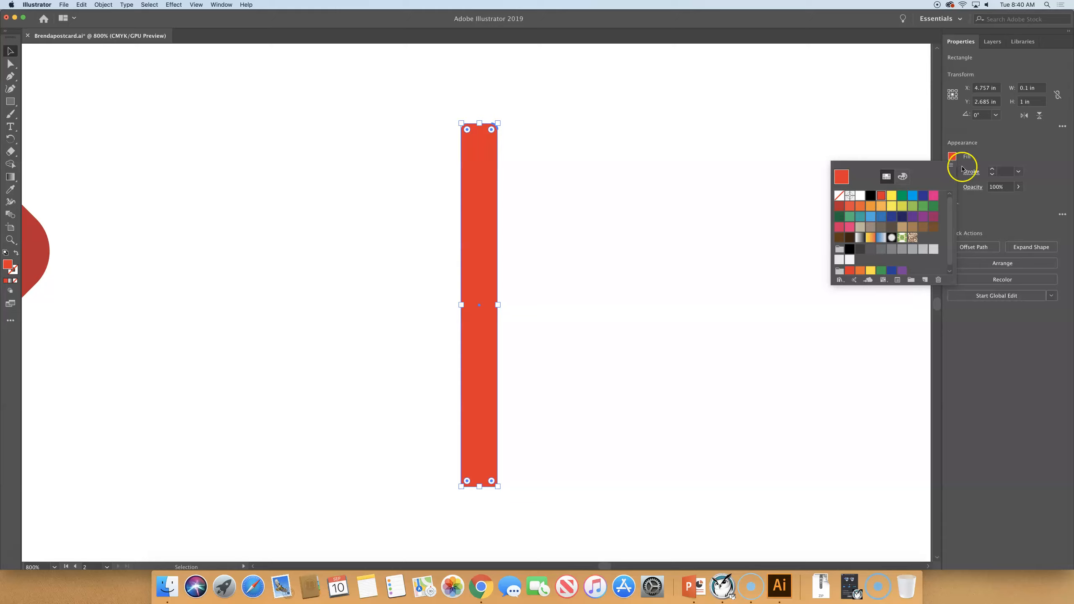
pyautogui.click(923, 227)
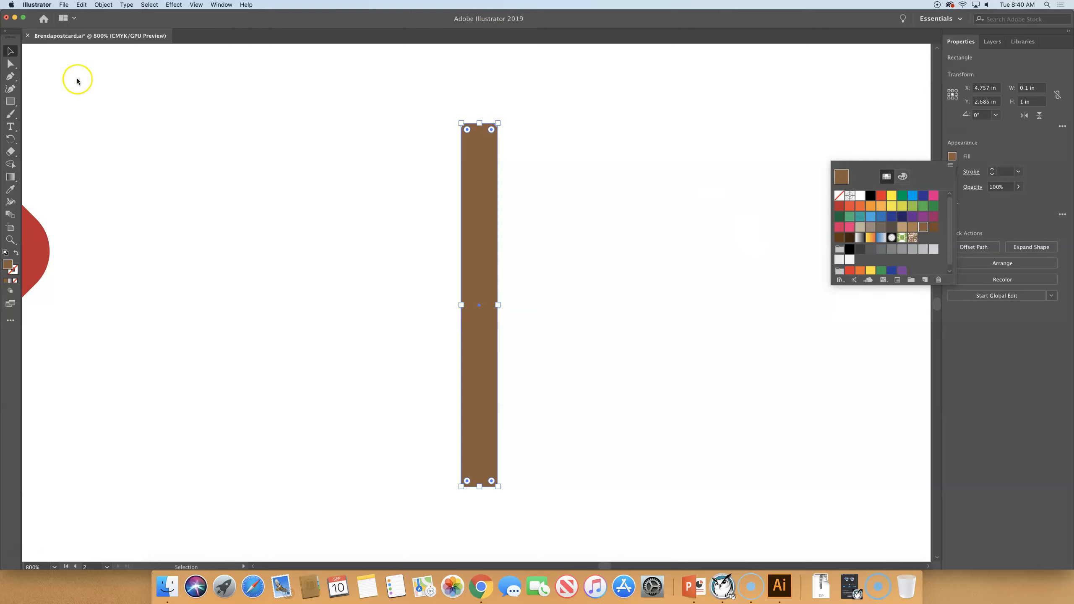
# - Deselect the thin brown rectangle and save the document
pyautogui.click(209, 103)
pyautogui.click(208, 101)
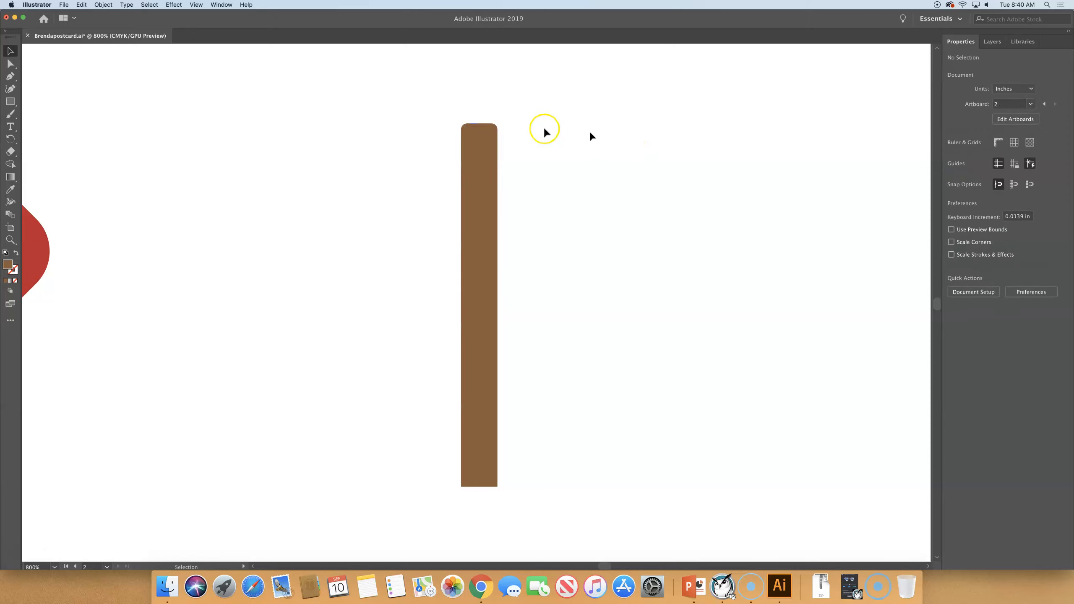
pyautogui.click(64, 5)
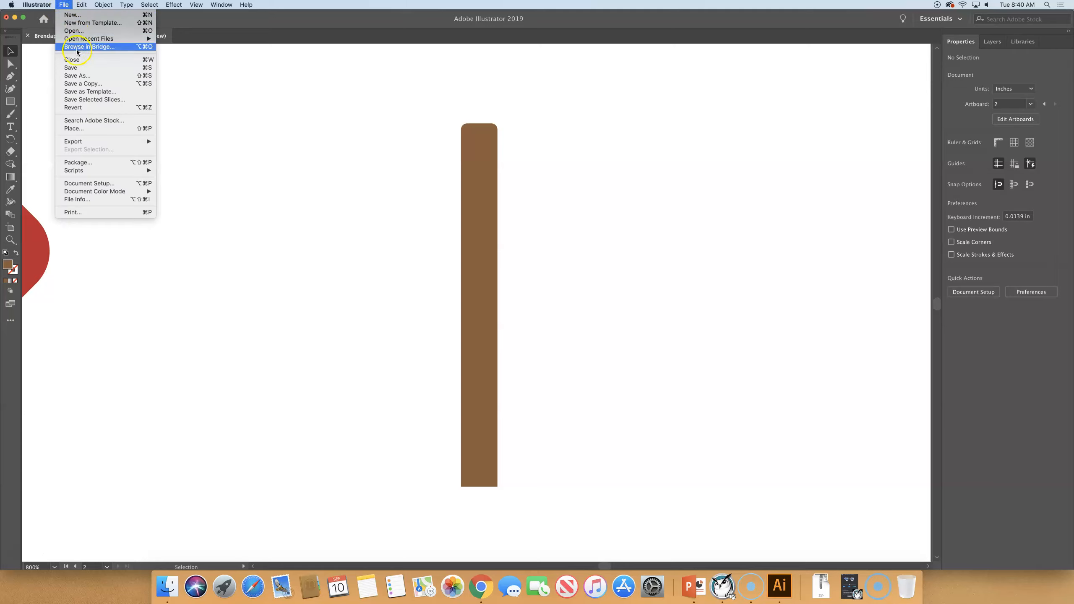
pyautogui.click(72, 68)
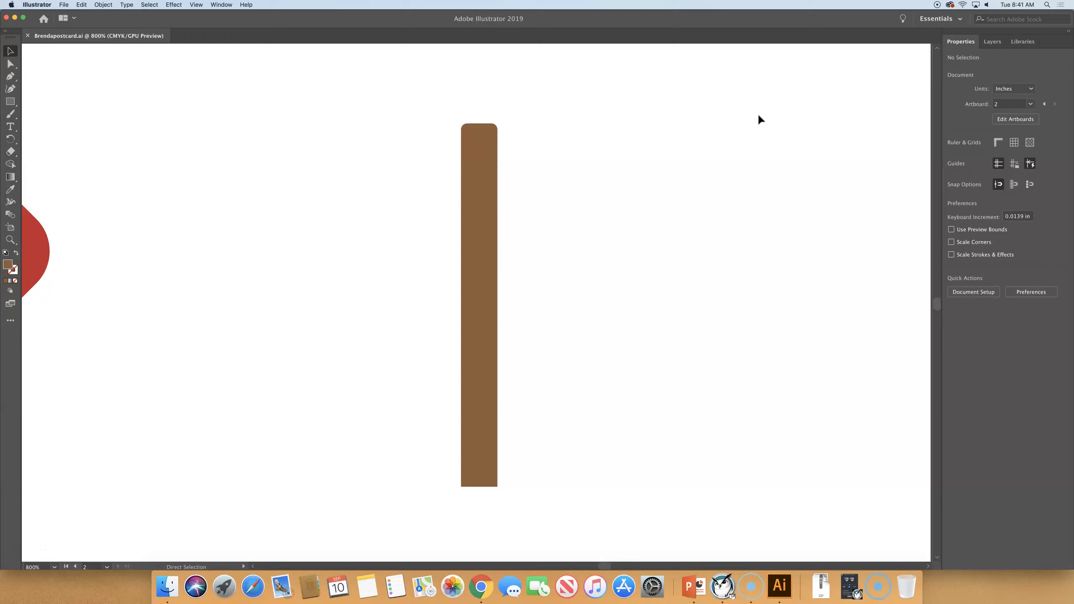
# - Draw an unrotated ellipse about 1.52 x 0.58 in on artboard 2 and move it above the thin brown rectangle
pyautogui.press('super+0')
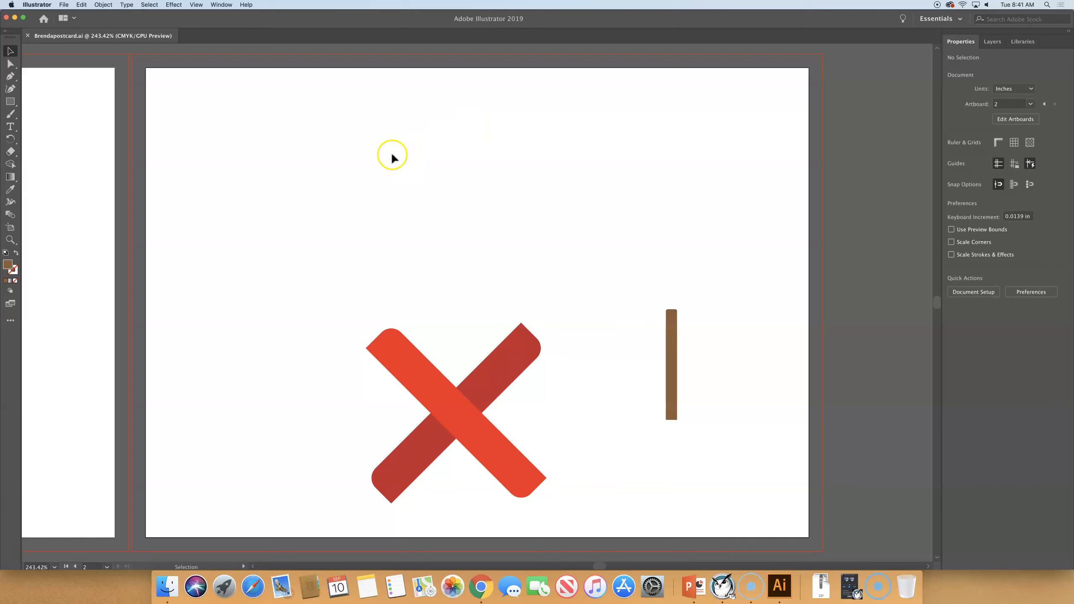
pyautogui.click(16, 109)
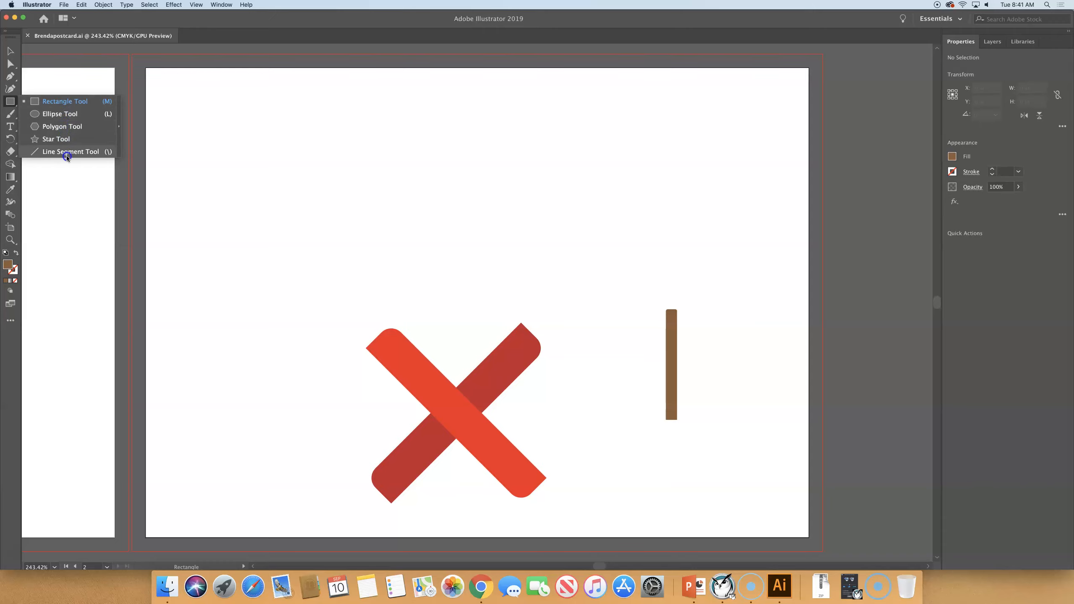
pyautogui.click(67, 115)
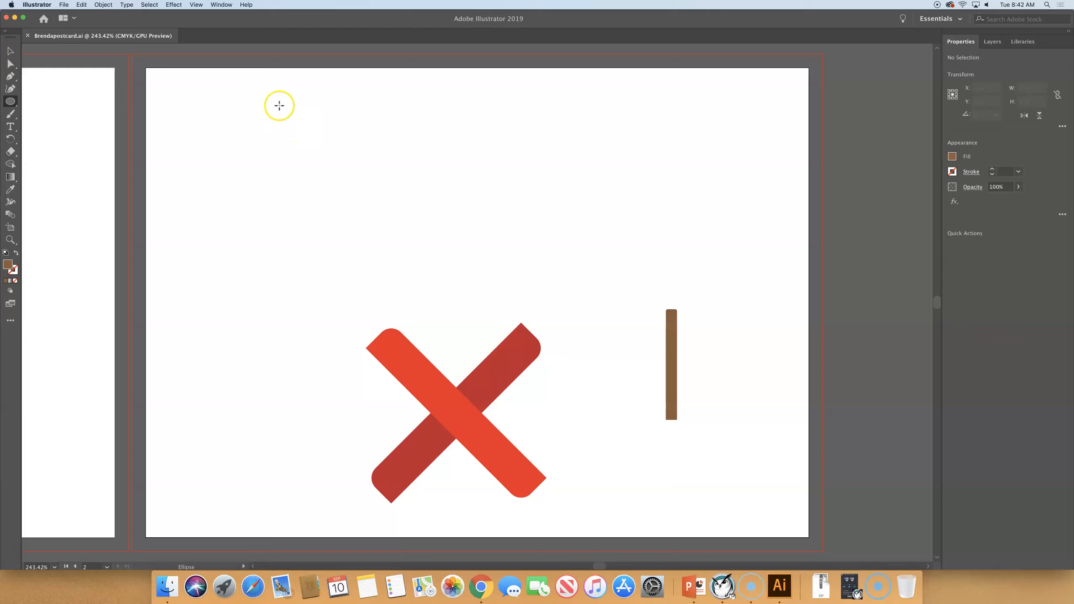
pyautogui.moveTo(304, 118); pyautogui.dragTo(479, 168)
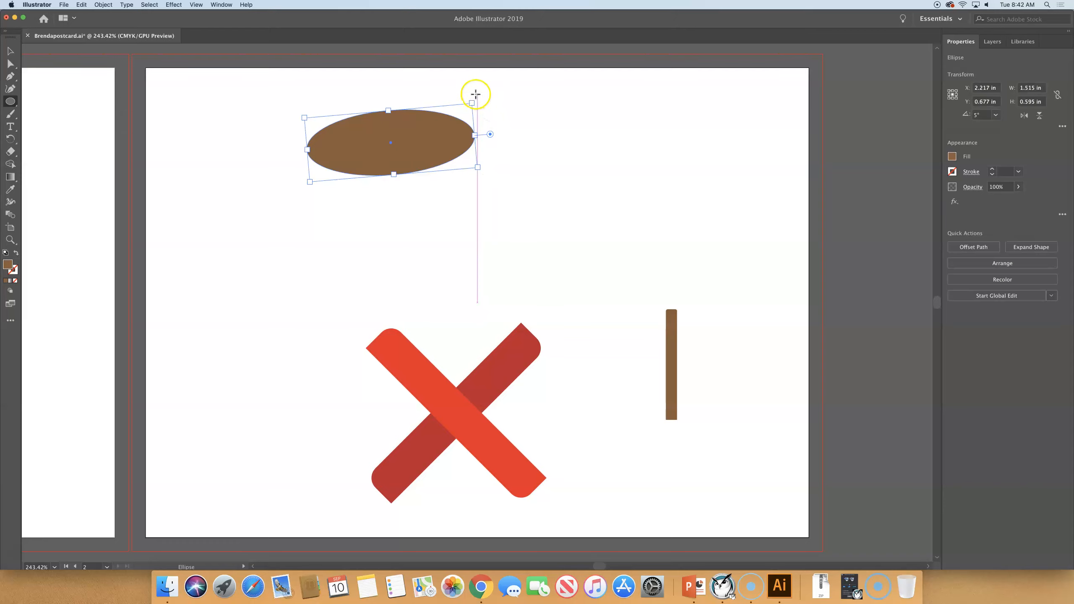
pyautogui.moveTo(470, 101); pyautogui.dragTo(476, 111)
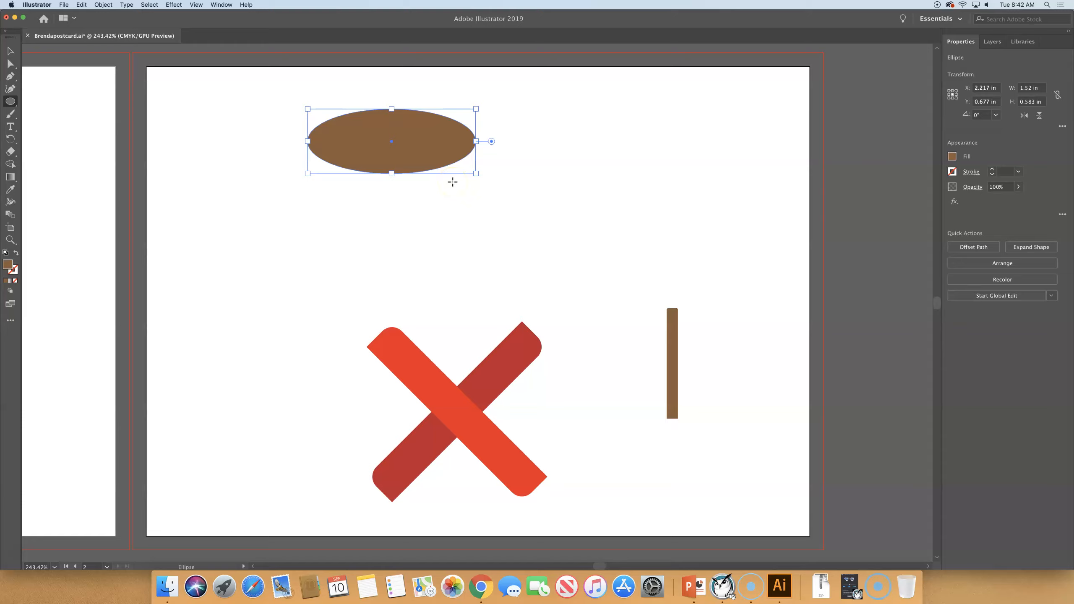
pyautogui.click(390, 142)
pyautogui.moveTo(393, 143); pyautogui.dragTo(681, 150)
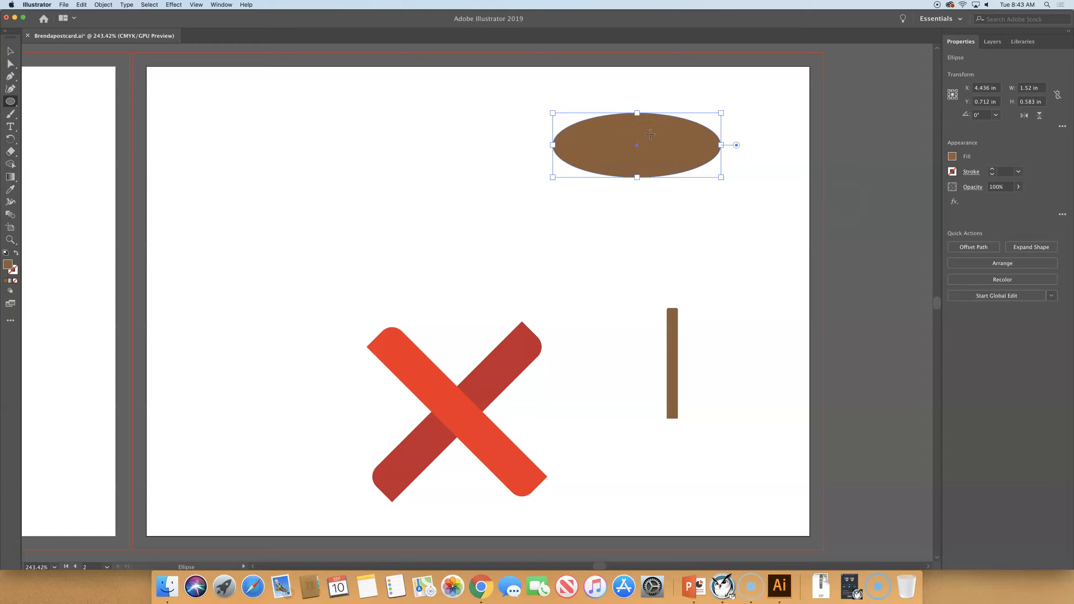
# - Copy and paste the brown ellipse, then place the duplicate to the left of the original
pyautogui.click(10, 52)
pyautogui.click(82, 4)
pyautogui.click(116, 43)
pyautogui.click(81, 7)
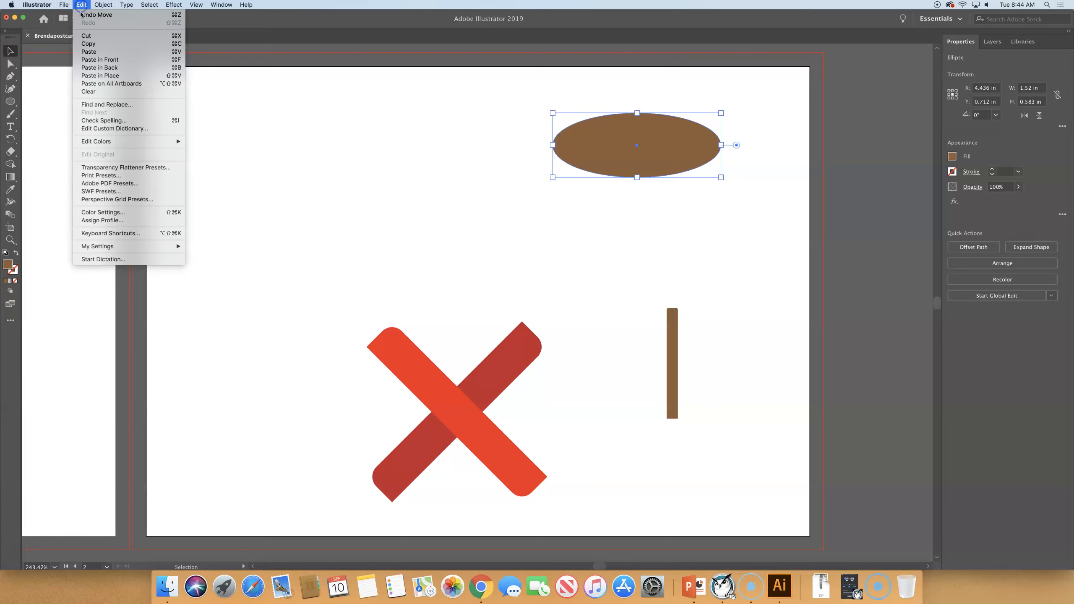
pyautogui.click(87, 51)
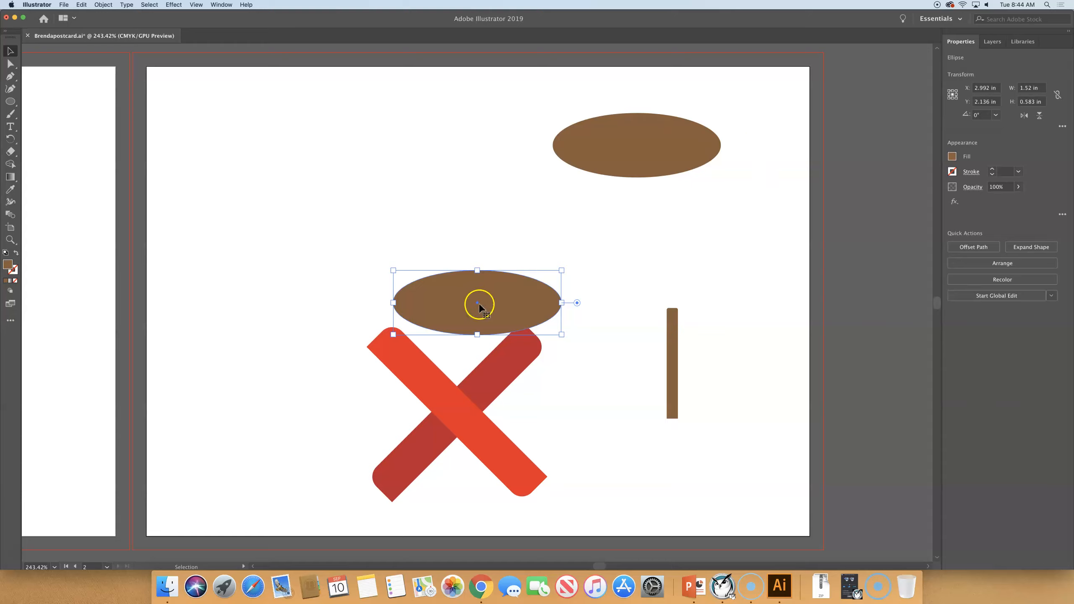
pyautogui.moveTo(479, 304); pyautogui.dragTo(434, 142)
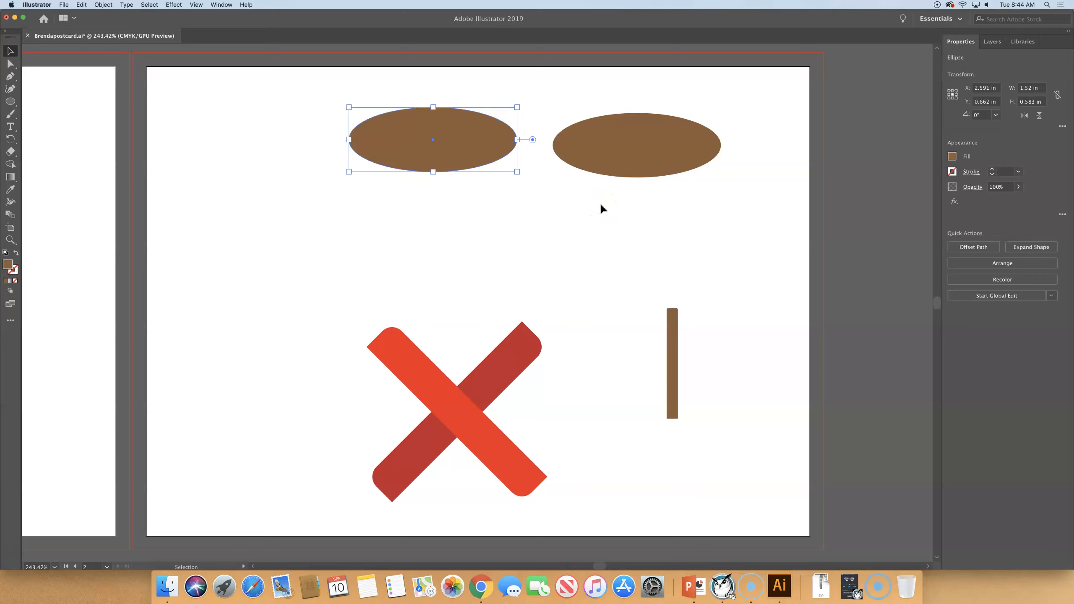
# - Cut a pie wedge of about 130° from the right-hand ellipse and open its pie angle properties
pyautogui.click(640, 150)
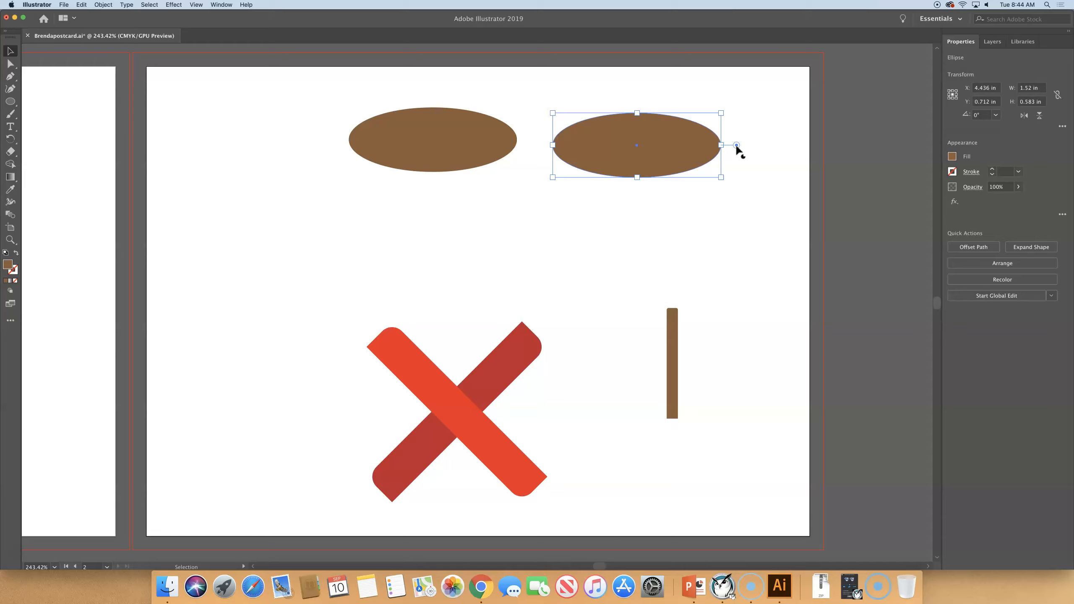
pyautogui.moveTo(737, 145); pyautogui.dragTo(586, 86)
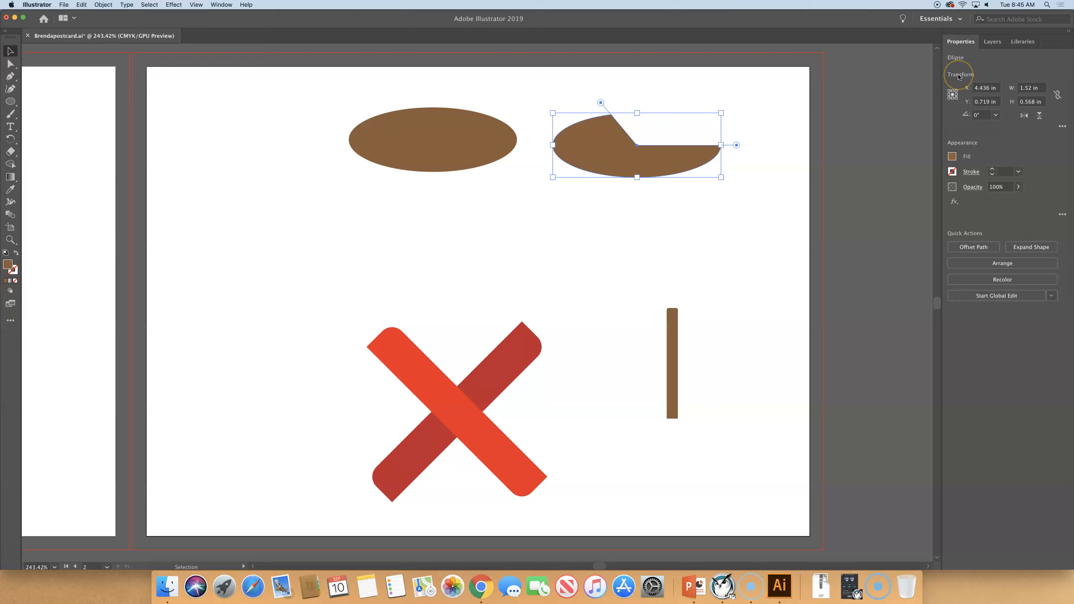
pyautogui.click(1064, 126)
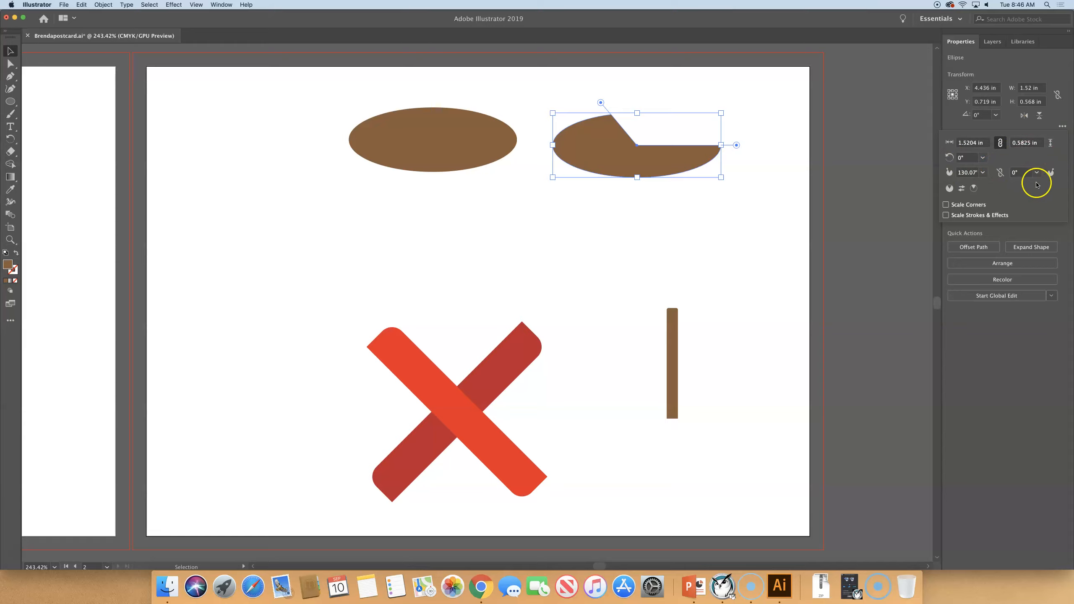
pyautogui.click(949, 173)
pyautogui.click(1049, 176)
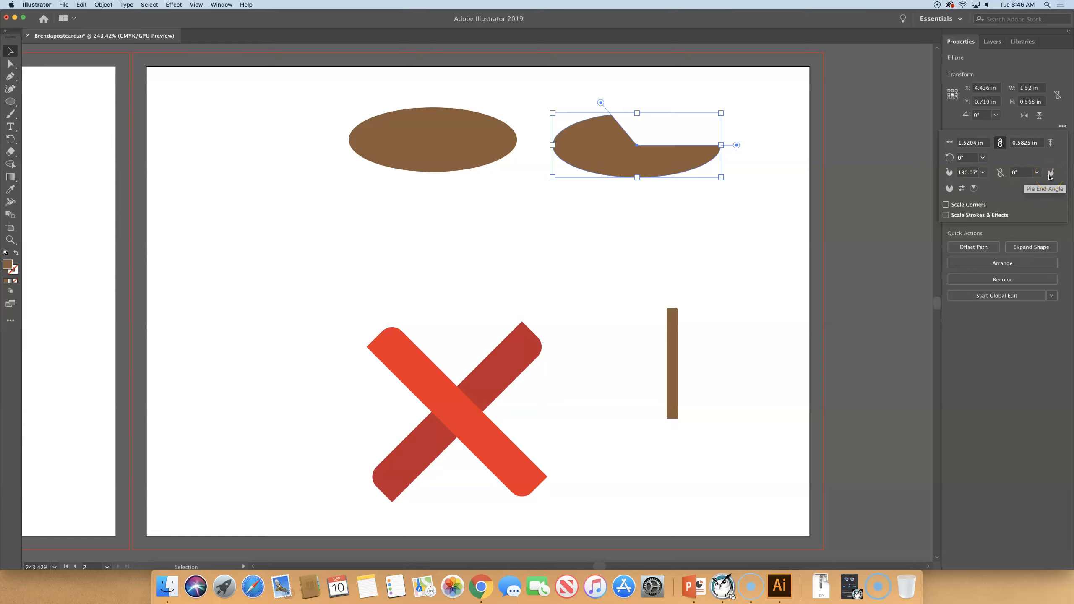
# - Set the right-hand ellipse's pie start angle to 180° to leave only its lower half
pyautogui.click(966, 173)
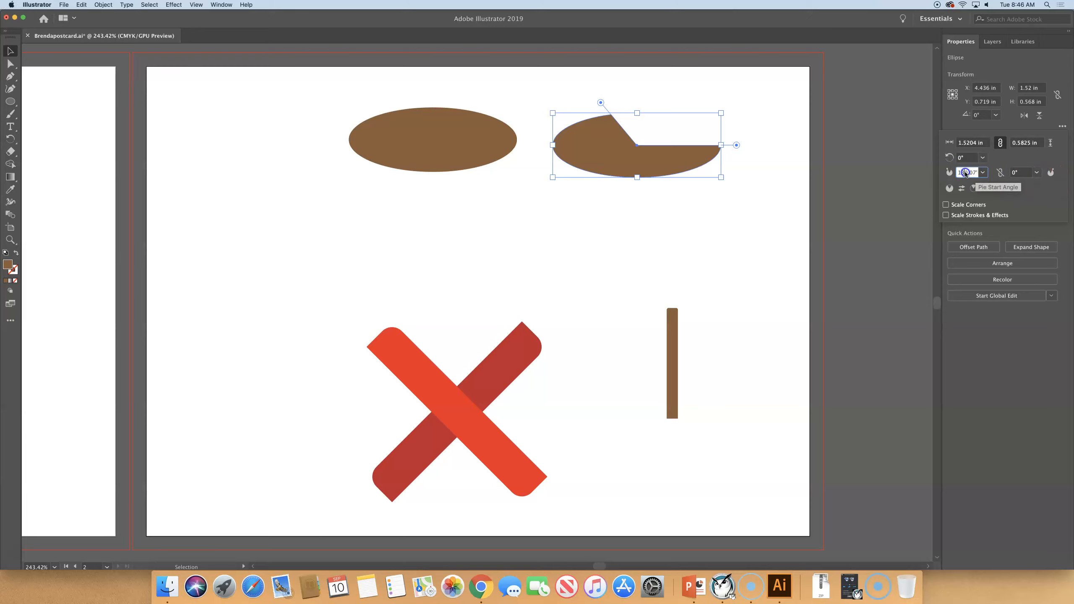
pyautogui.doubleClick(965, 172)
pyautogui.write('180')
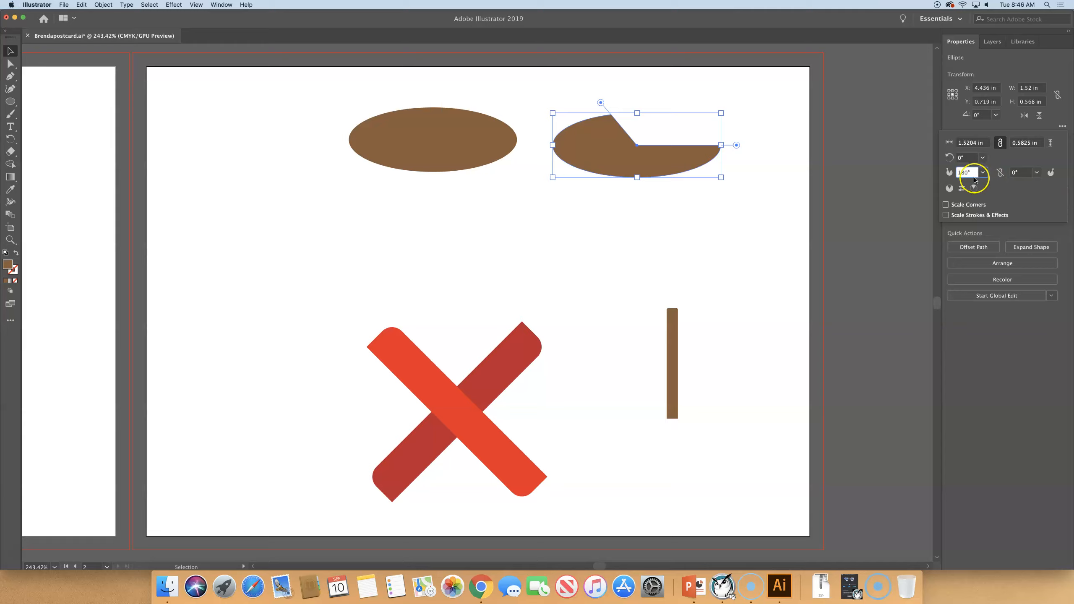
pyautogui.press('Tab')
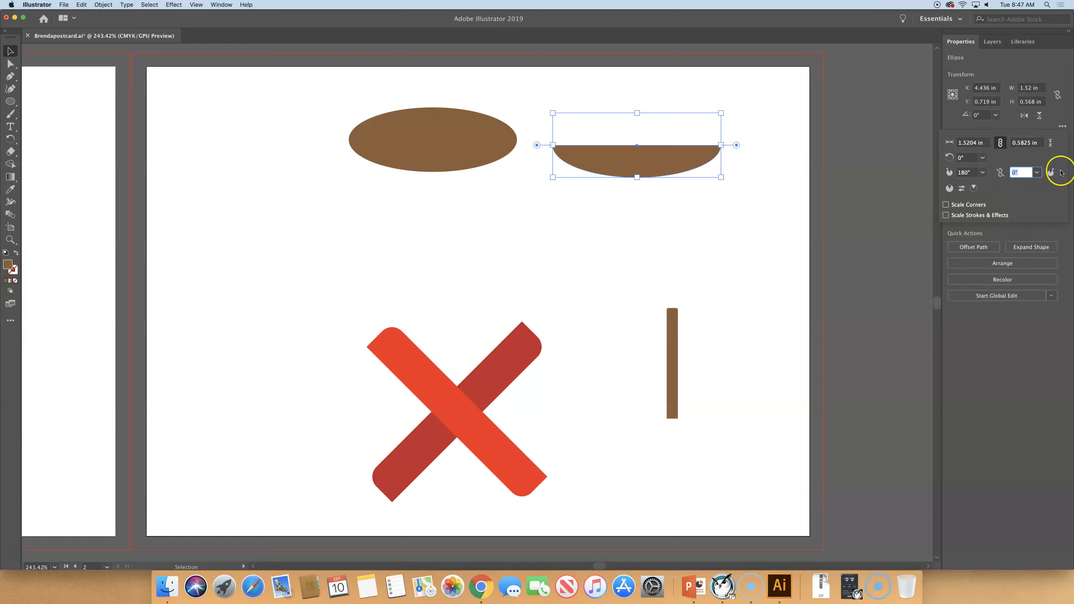
pyautogui.press('Return')
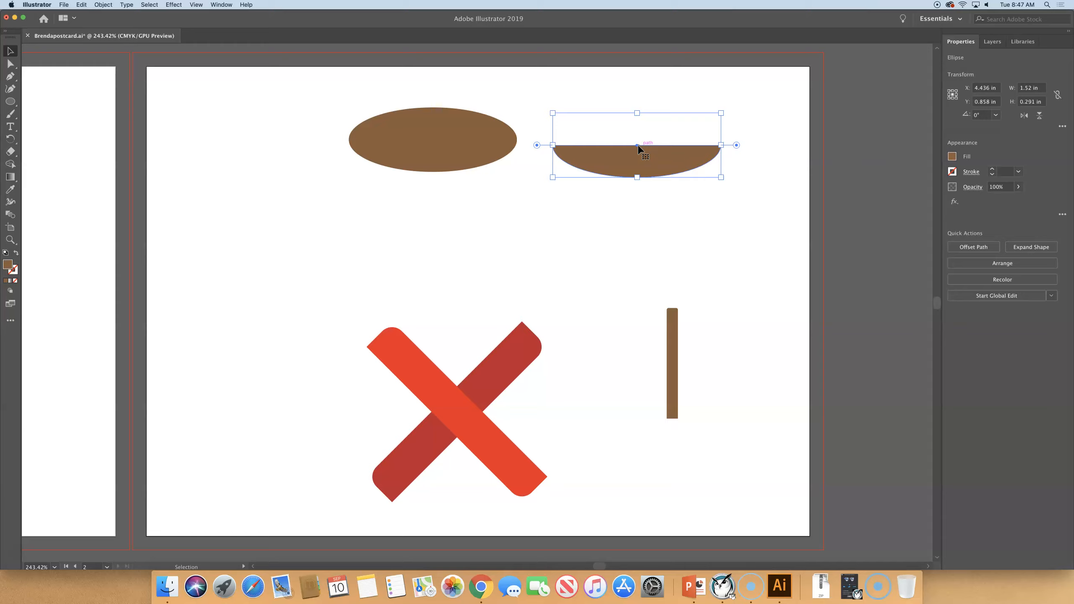
# - Move the half ellipse so its flat edge is centred on the thin rectangle's lower end, and save the document
pyautogui.moveTo(638, 146); pyautogui.dragTo(674, 421)
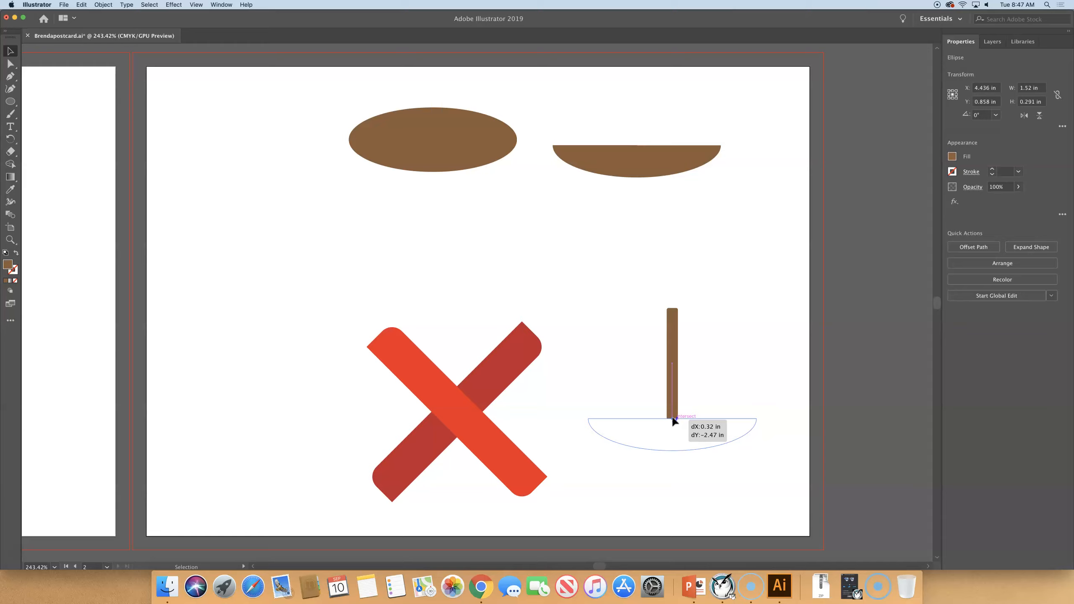
pyautogui.moveTo(674, 421); pyautogui.dragTo(674, 420)
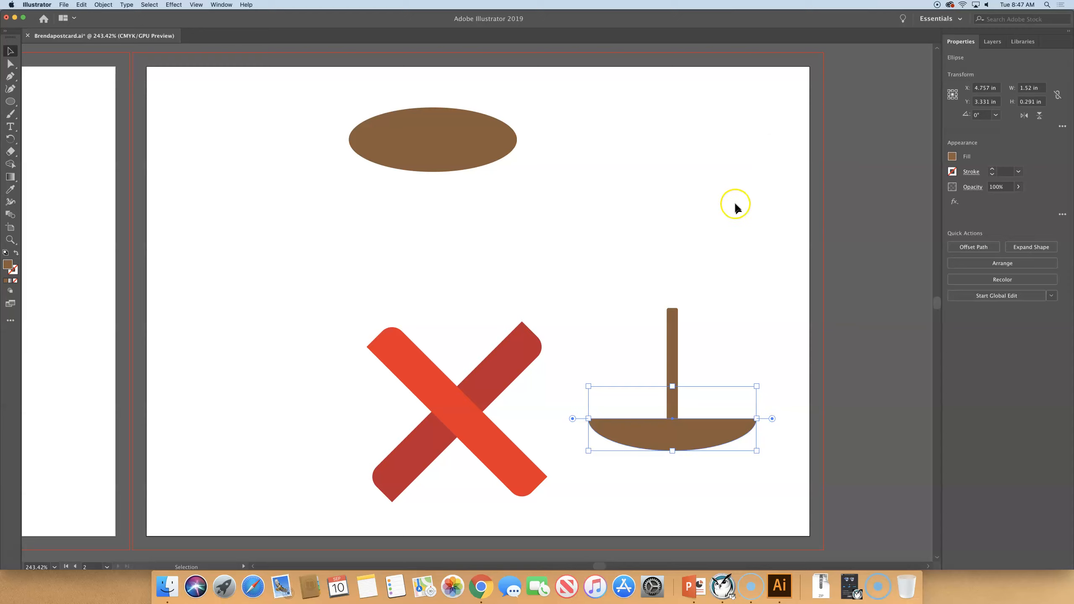
pyautogui.click(647, 193)
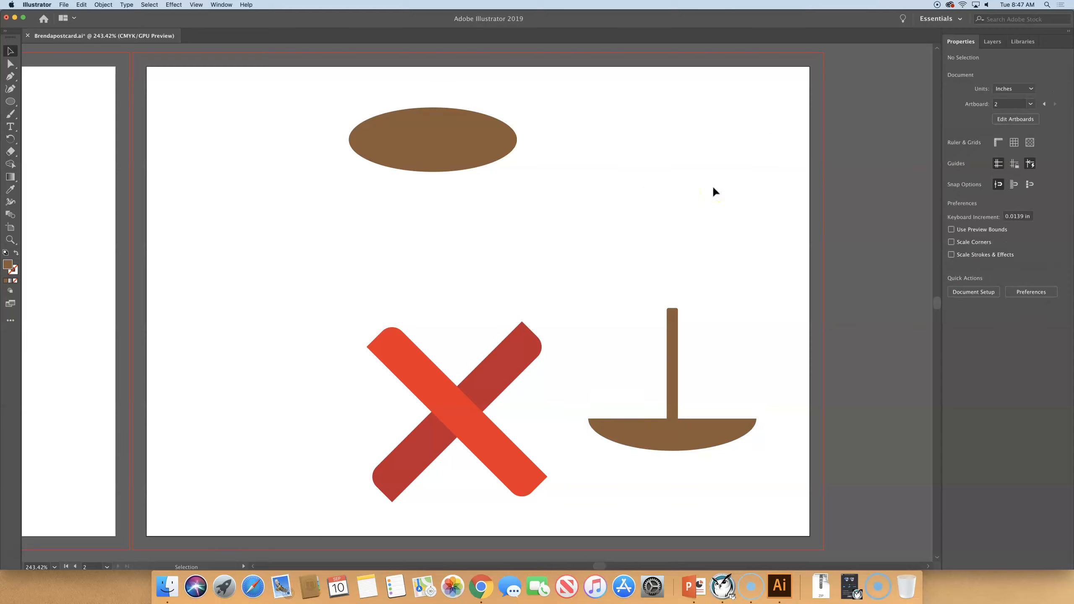
pyautogui.click(60, 3)
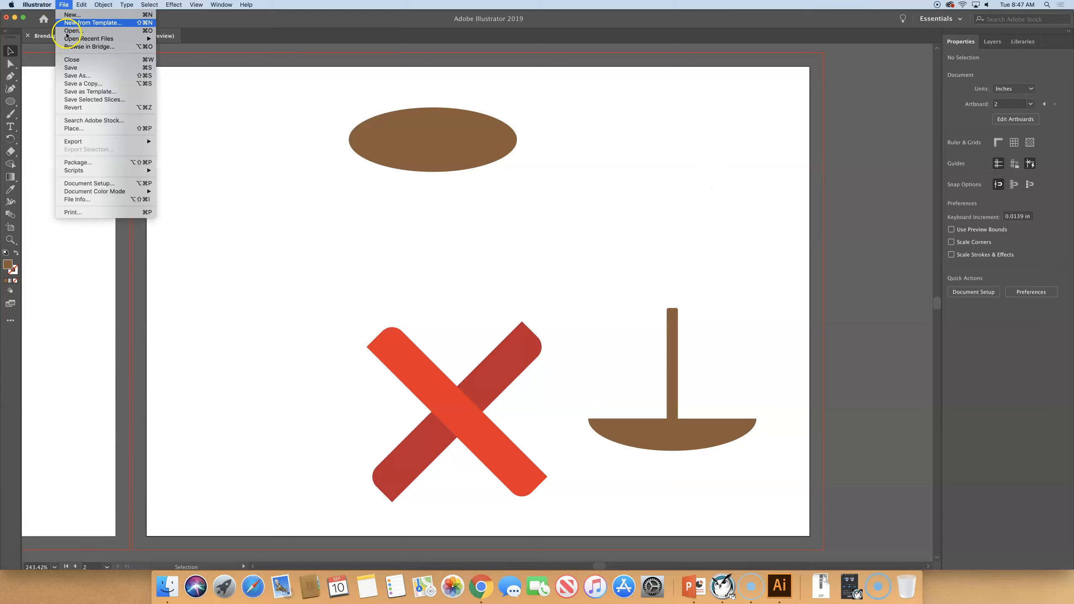
pyautogui.click(72, 67)
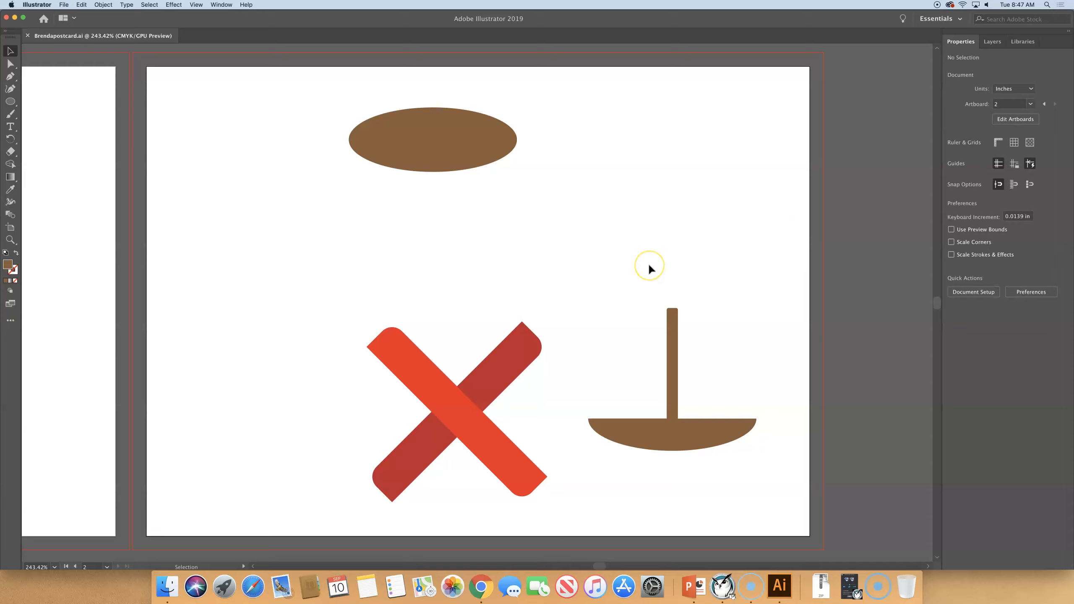
pyautogui.click(637, 254)
pyautogui.click(18, 558)
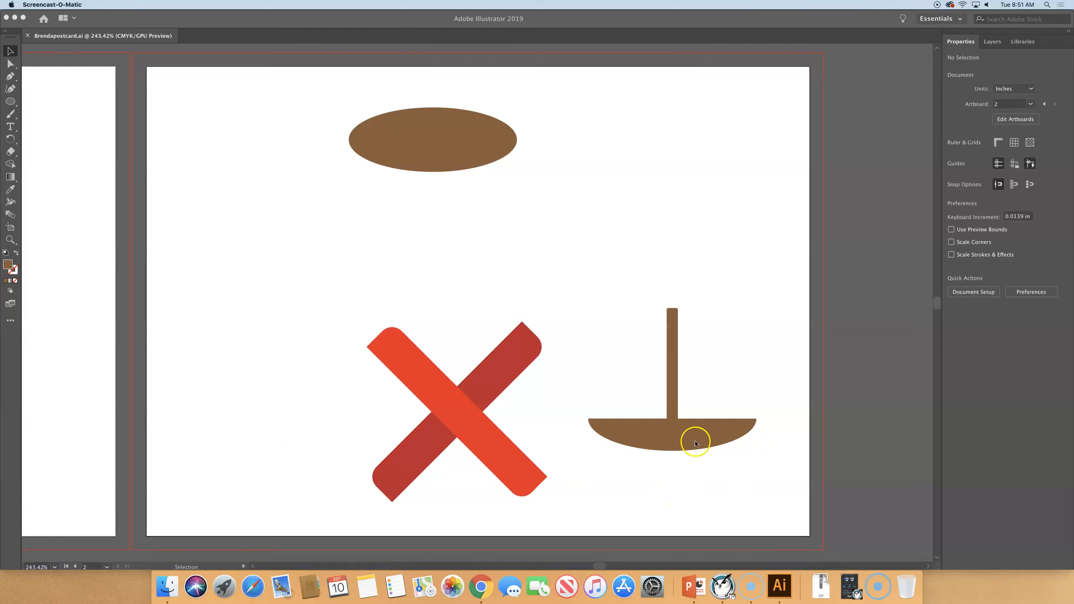
# - Move the full ellipse onto the half ellipse so that their centres and lower curves align
pyautogui.click(418, 131)
pyautogui.click(418, 130)
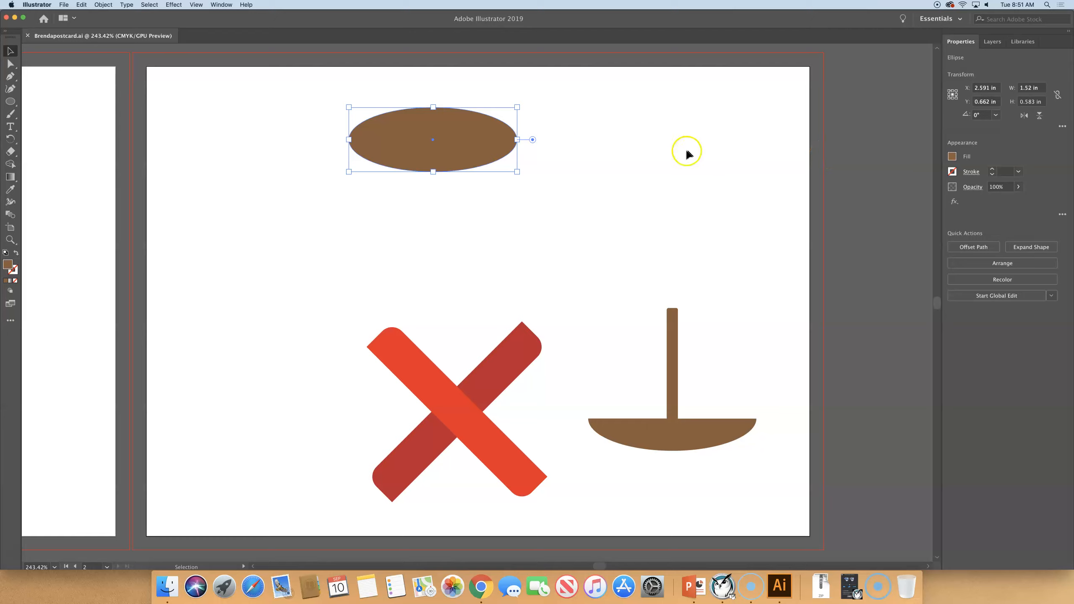
pyautogui.moveTo(425, 125); pyautogui.dragTo(657, 401)
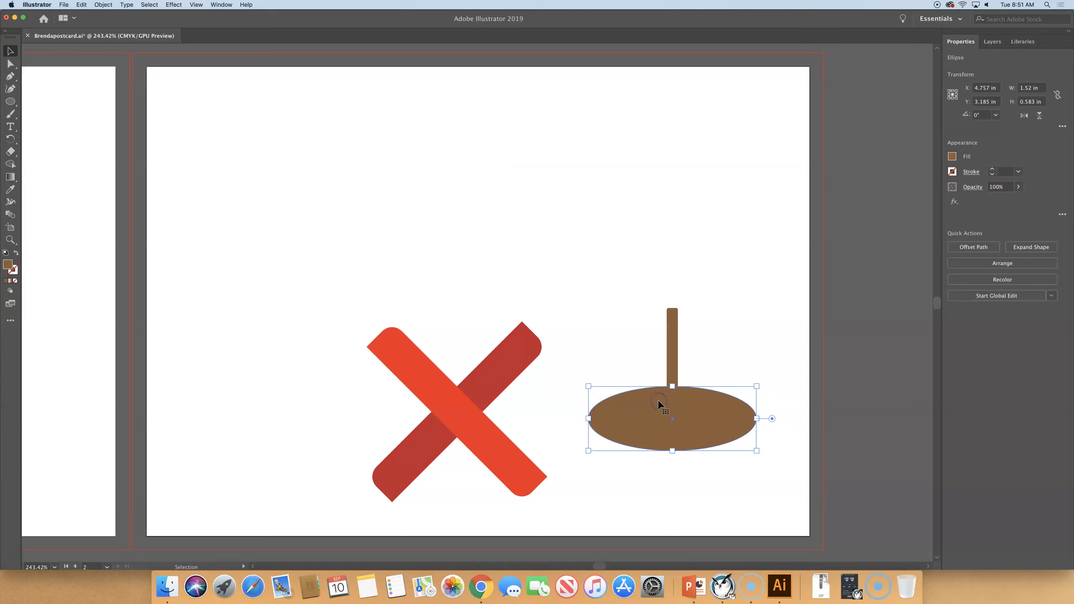
# - Fill the full ellipse with the dark brown swatch C=40 M=70 Y=100 K=50
pyautogui.press('a')
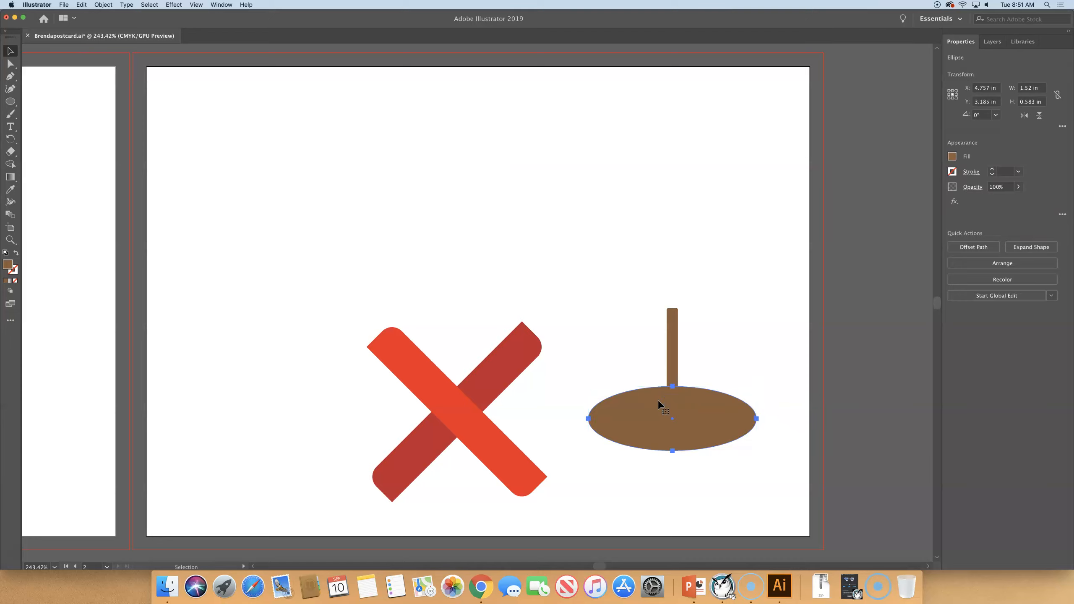
pyautogui.press('super+equal')
pyautogui.press('super+equal')
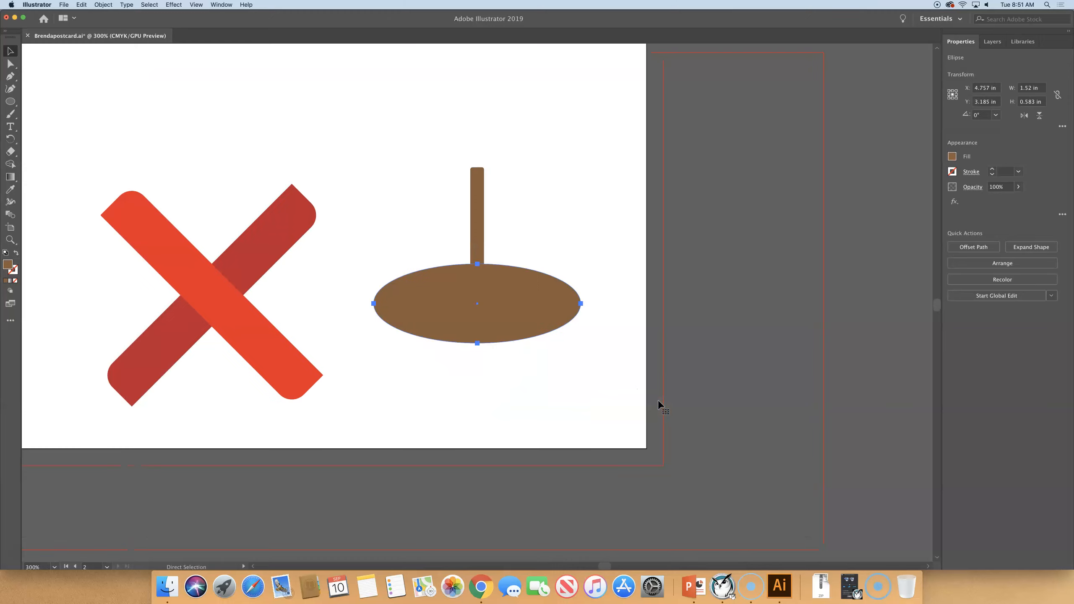
pyautogui.press('v')
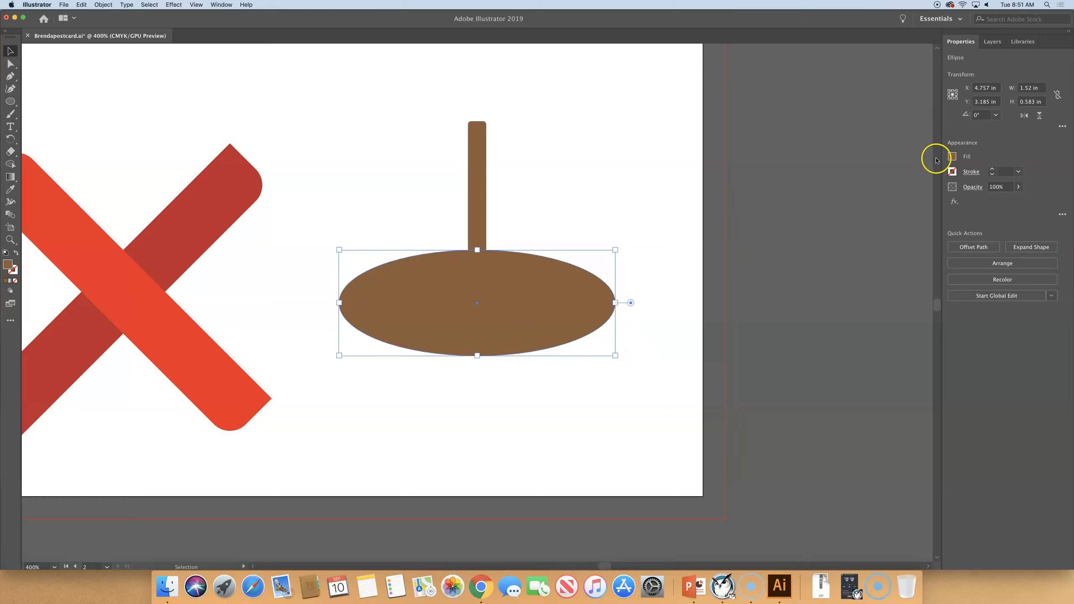
pyautogui.hscroll(-2, 936, 159)
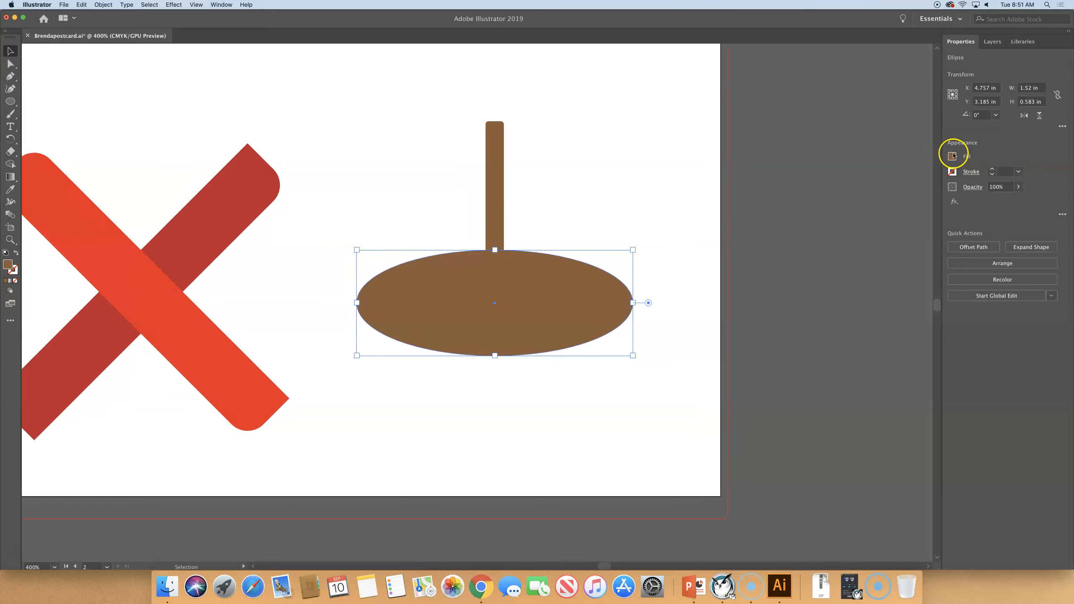
pyautogui.click(952, 156)
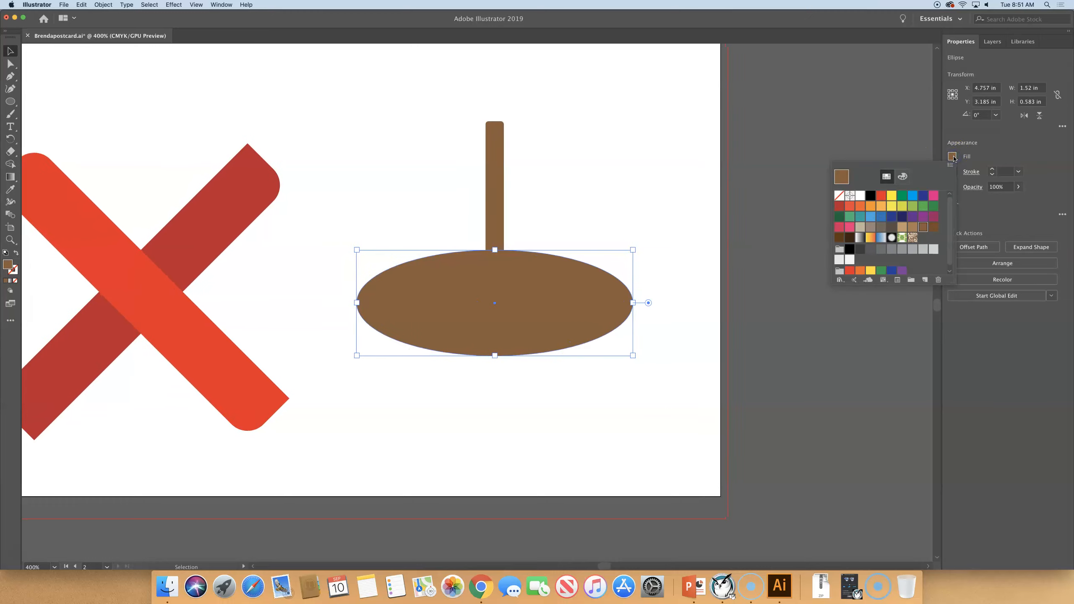
pyautogui.click(839, 238)
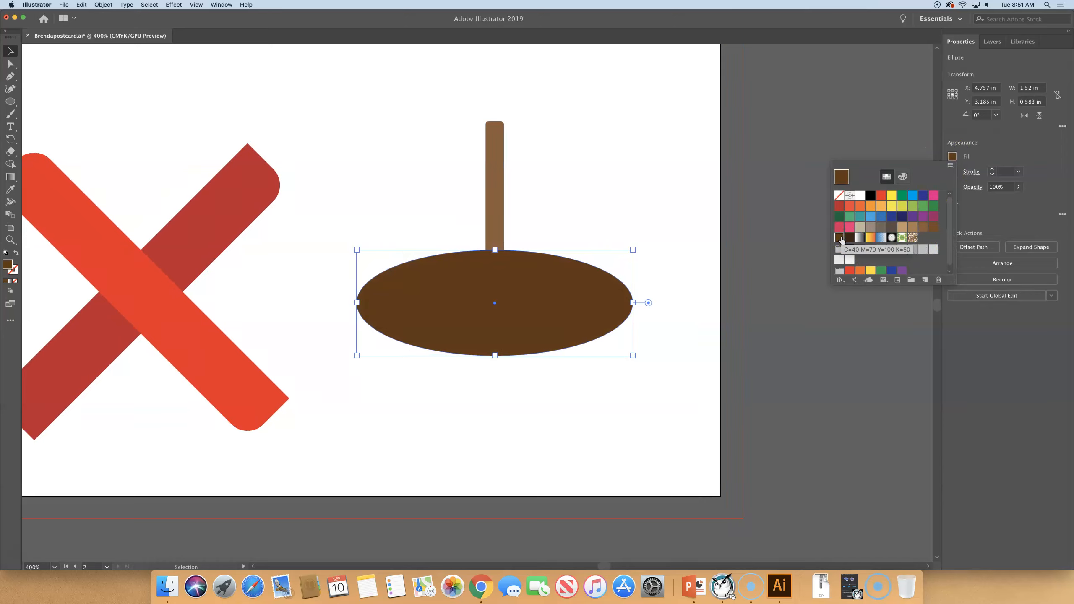
pyautogui.click(863, 149)
pyautogui.click(953, 172)
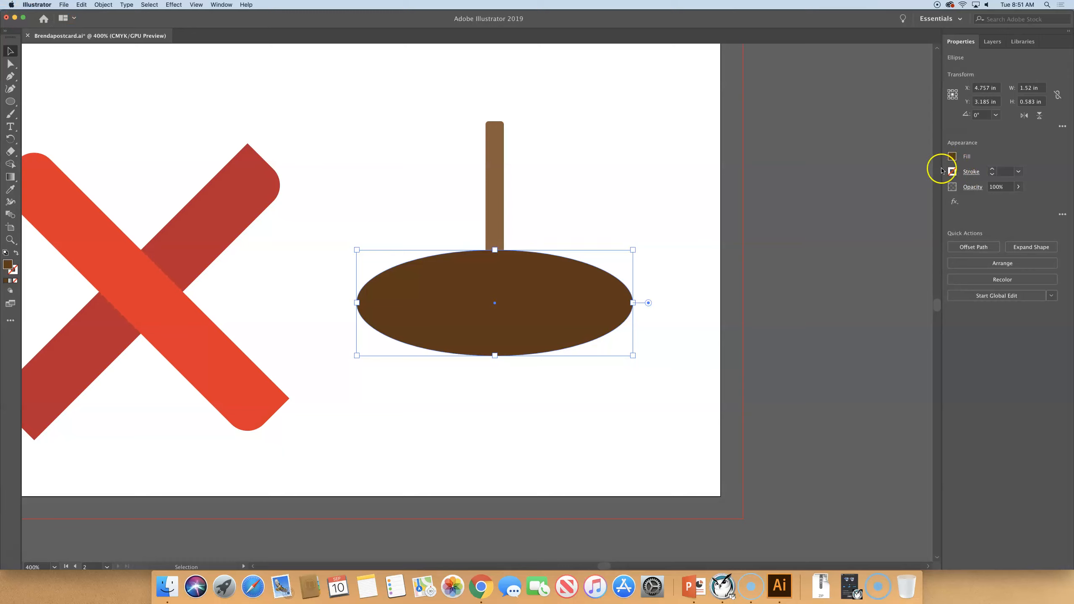
# - Give the dark brown ellipse a 1 pt stroke in the light tan swatch
pyautogui.click(953, 172)
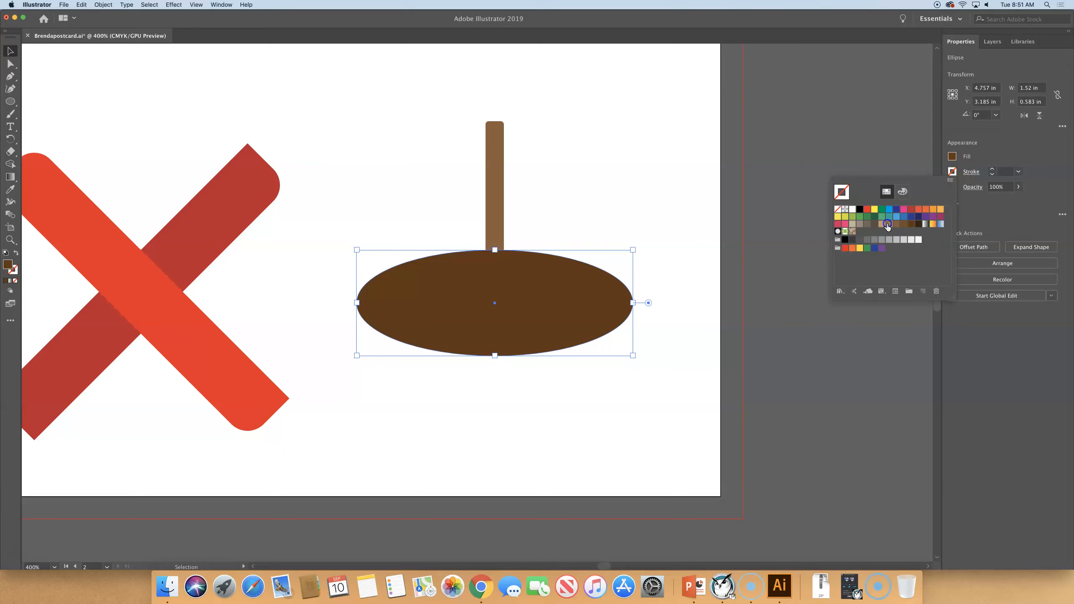
pyautogui.click(887, 224)
pyautogui.click(881, 223)
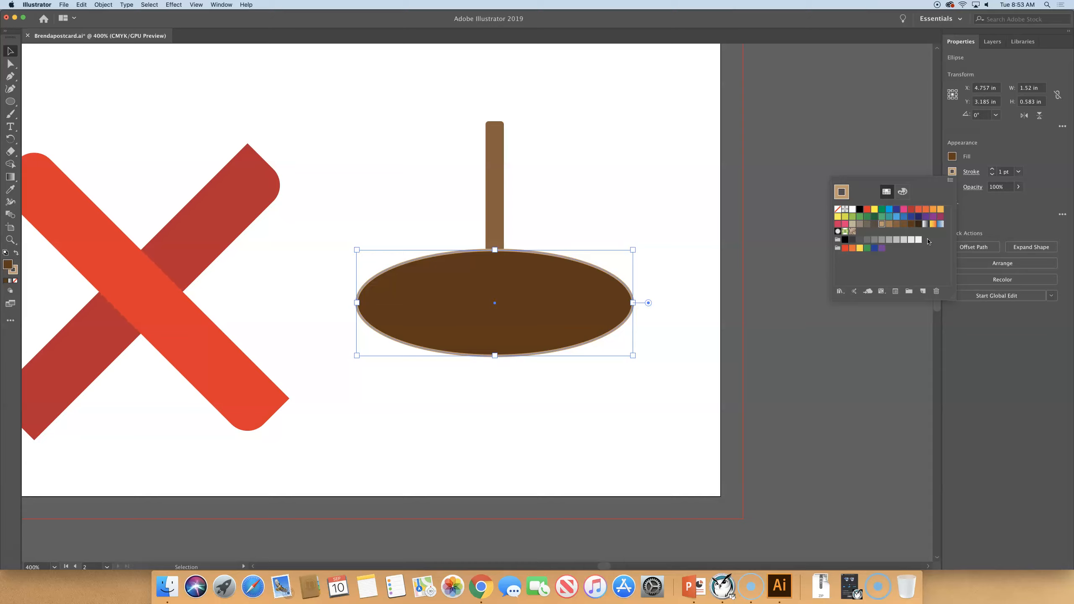
# - Flatten the dark brown ellipse symmetrically about its centre to a height of about 0.1 in, keeping its width
pyautogui.click(495, 251)
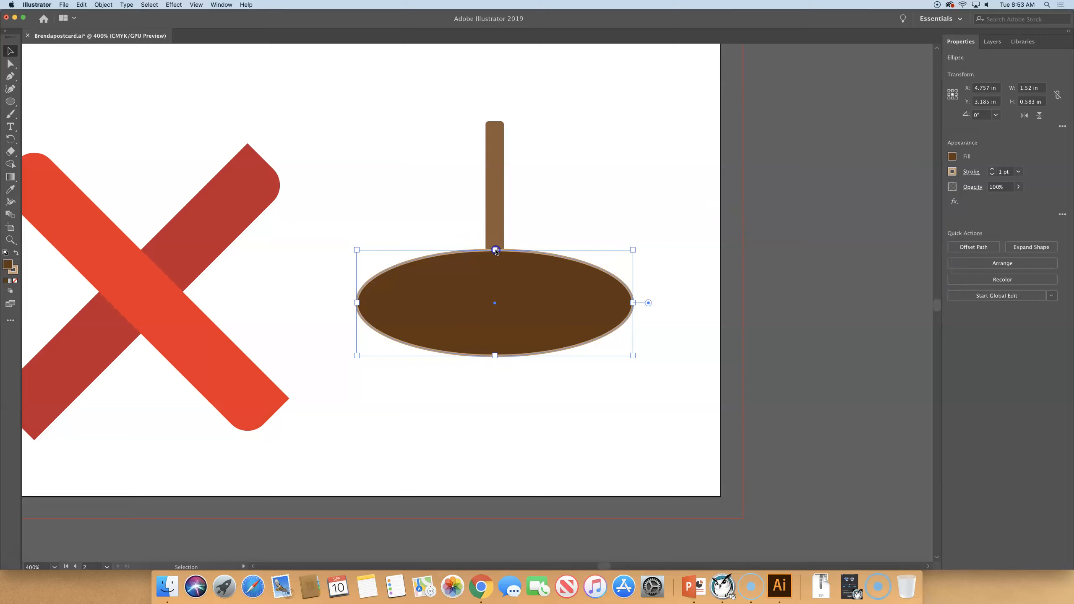
pyautogui.moveTo(495, 251); pyautogui.dragTo(493, 289)
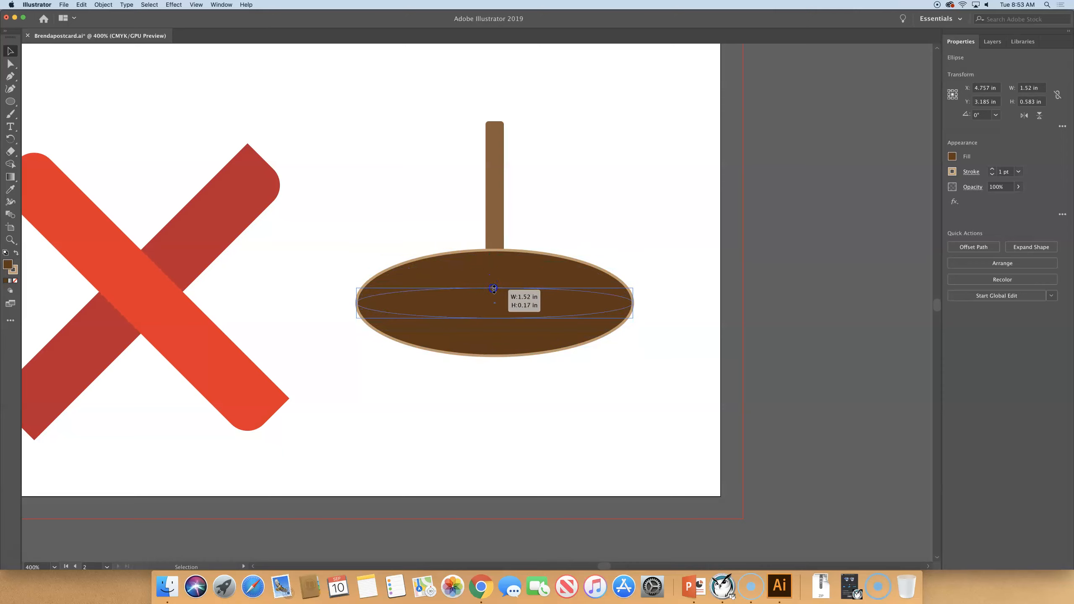
pyautogui.moveTo(493, 289); pyautogui.dragTo(494, 295)
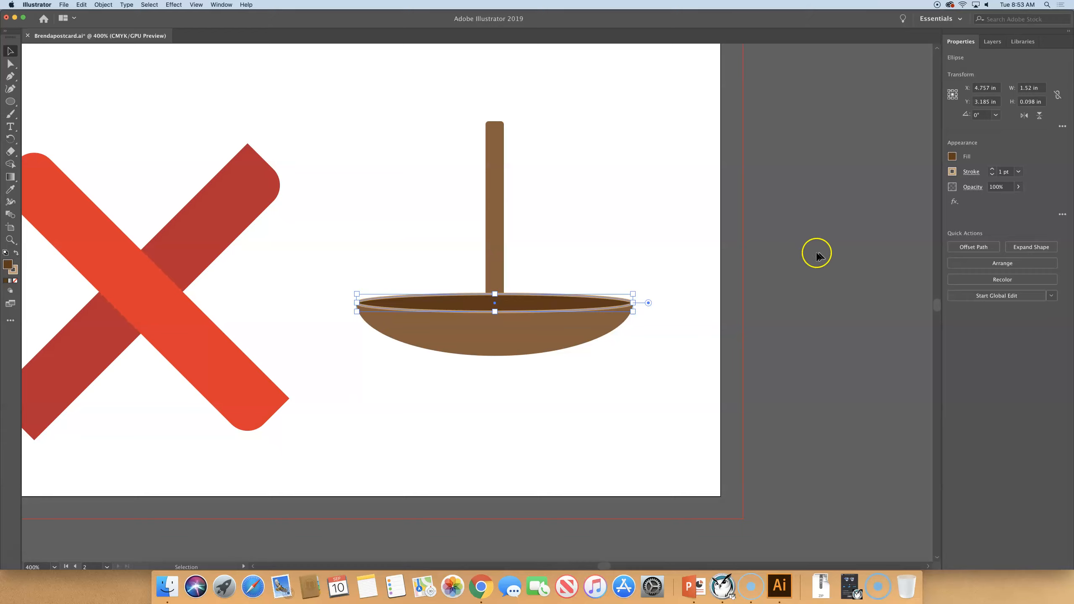
# - Review the flattened ellipse's stroke cap and alignment options and set its stroke weight to 2 pt
pyautogui.hscroll(1, 812, 268)
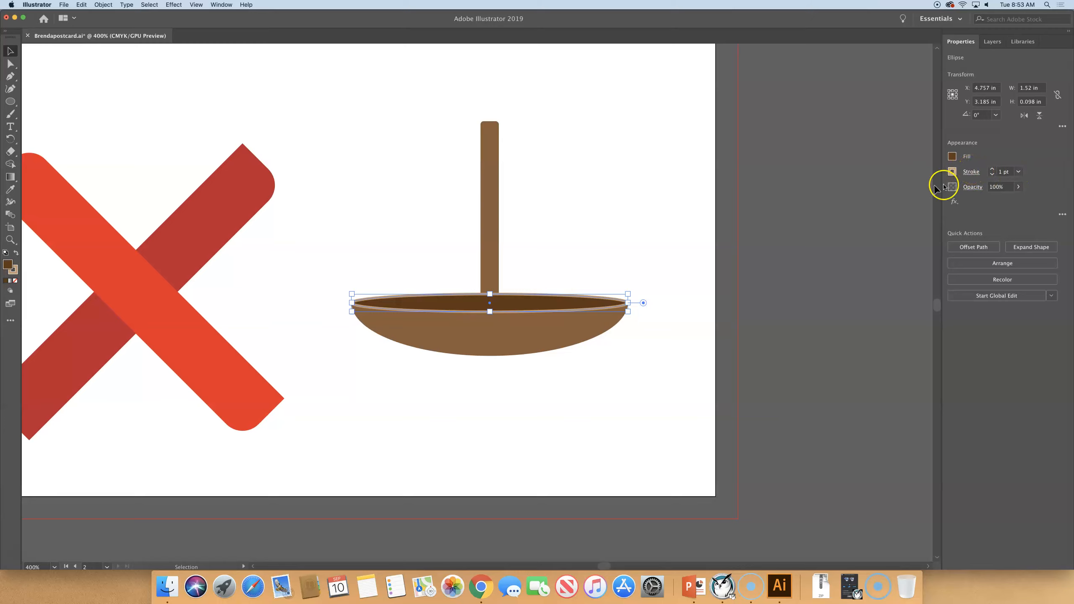
pyautogui.click(971, 171)
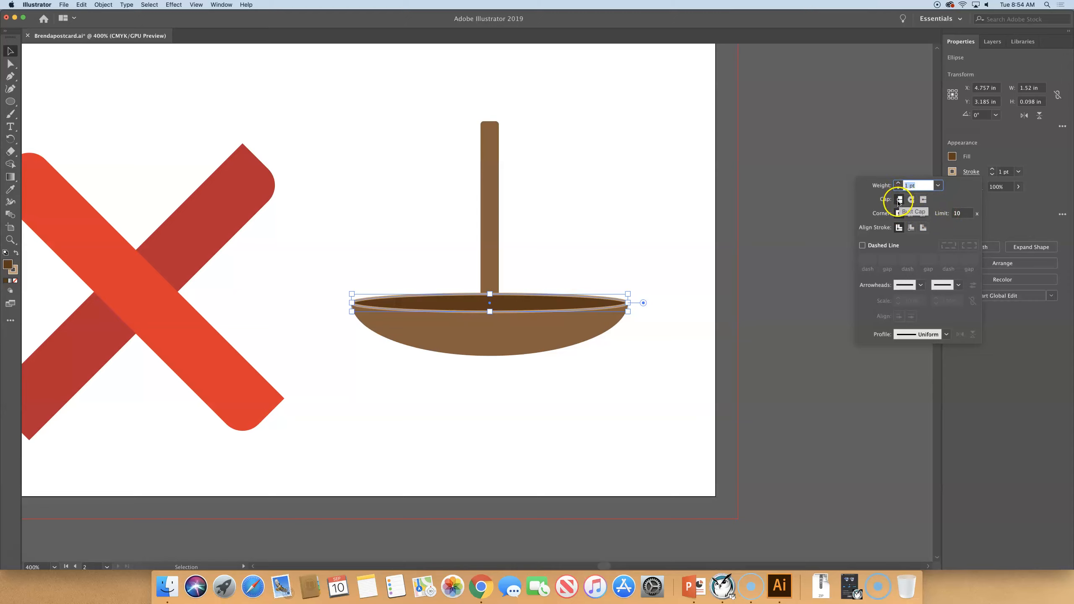
pyautogui.click(912, 200)
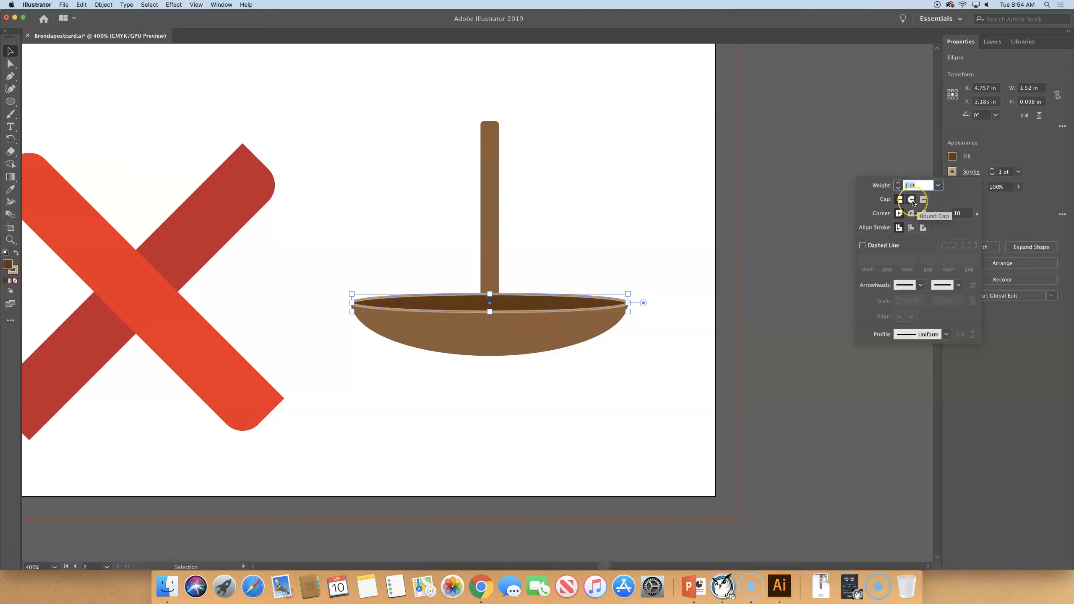
pyautogui.click(900, 199)
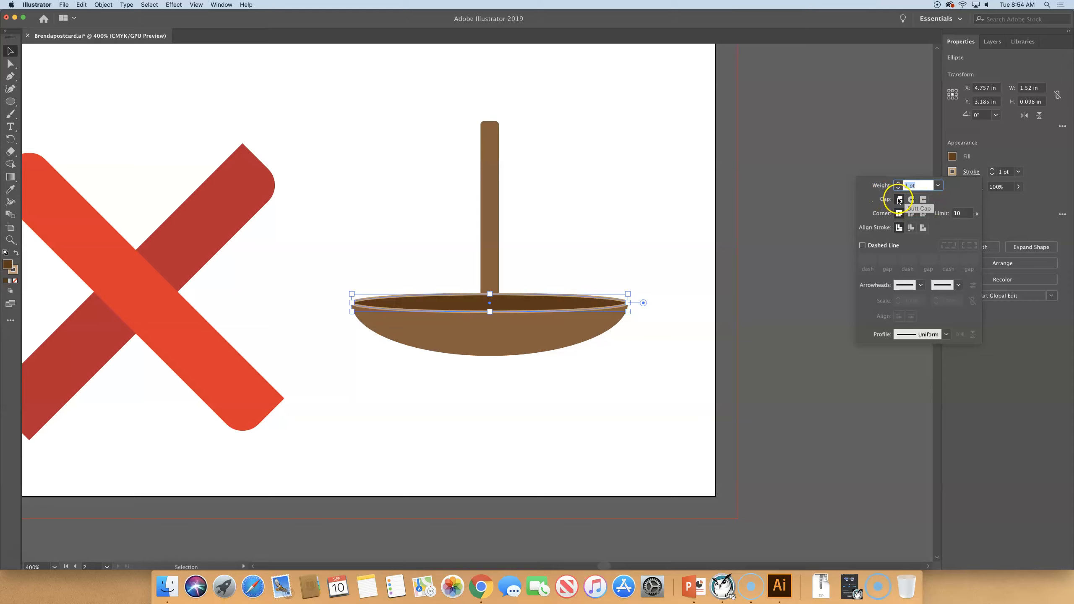
pyautogui.click(922, 200)
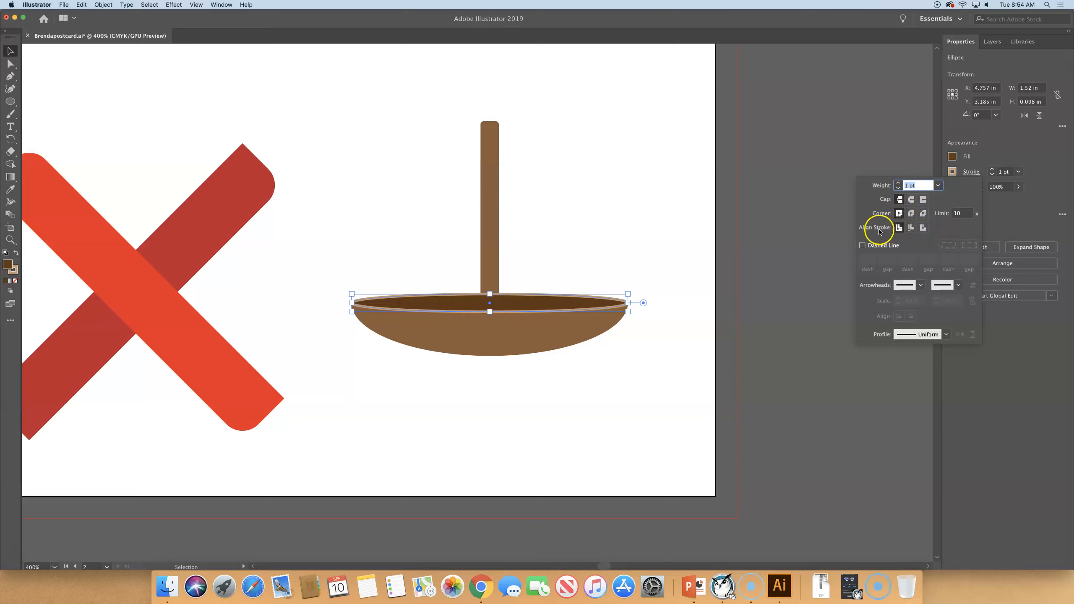
pyautogui.click(913, 228)
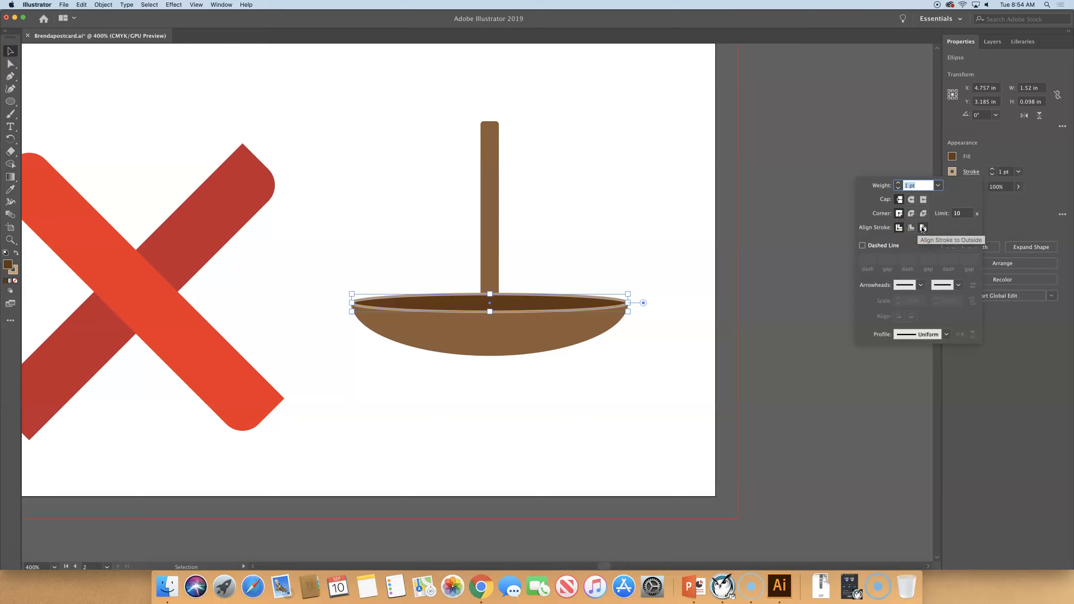
pyautogui.click(899, 183)
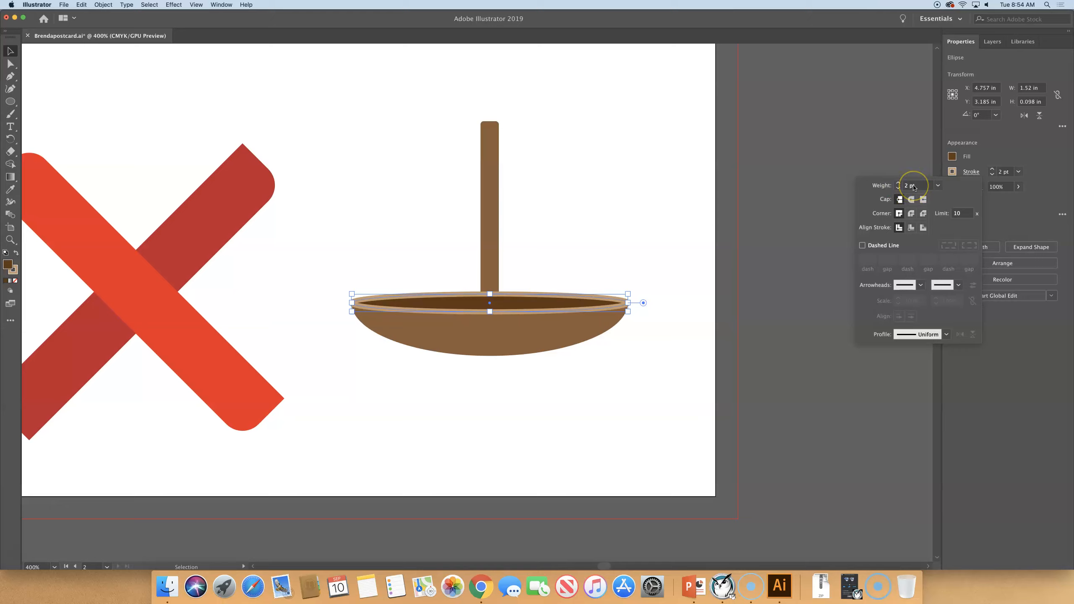
# - Try a much heavier stroke of 13 pt on the flattened ellipse and return the weight to 2 pt
pyautogui.scroll(11, 913, 187)
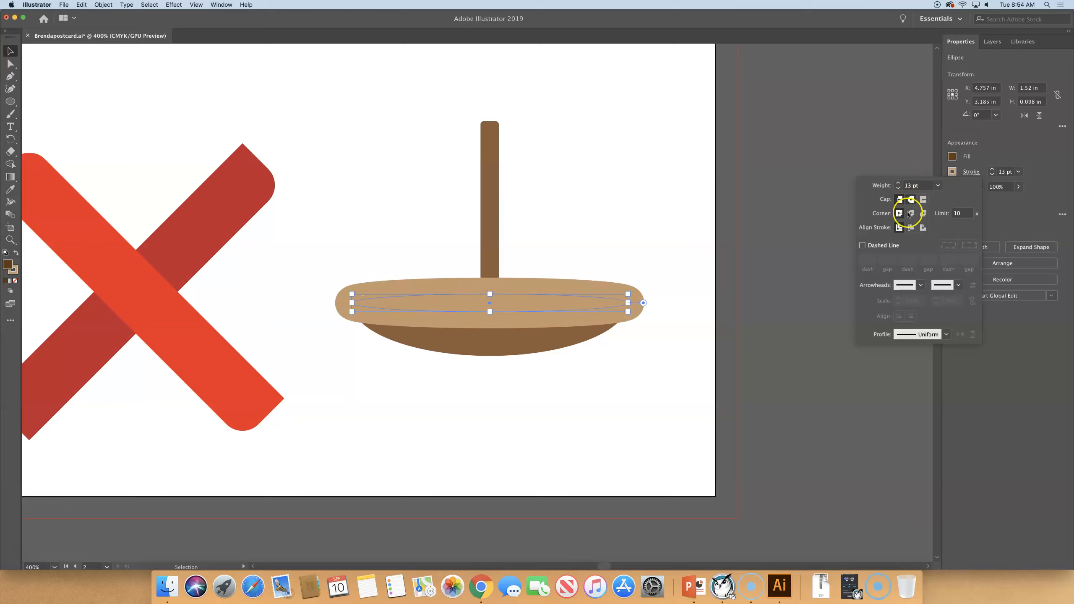
pyautogui.click(910, 185)
pyautogui.click(898, 183)
pyautogui.click(898, 183)
pyautogui.click(898, 183)
pyautogui.click(898, 189)
pyautogui.click(898, 188)
pyautogui.click(898, 188)
pyautogui.click(898, 188)
pyautogui.click(898, 189)
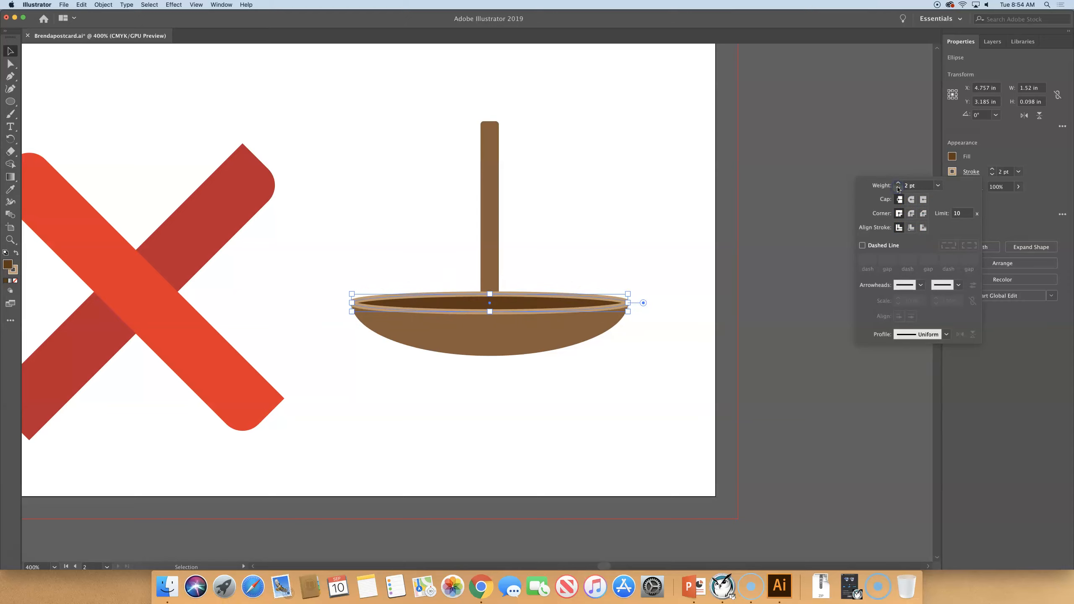
# - Align the flattened ellipse's stroke to the inside of its path
pyautogui.click(911, 228)
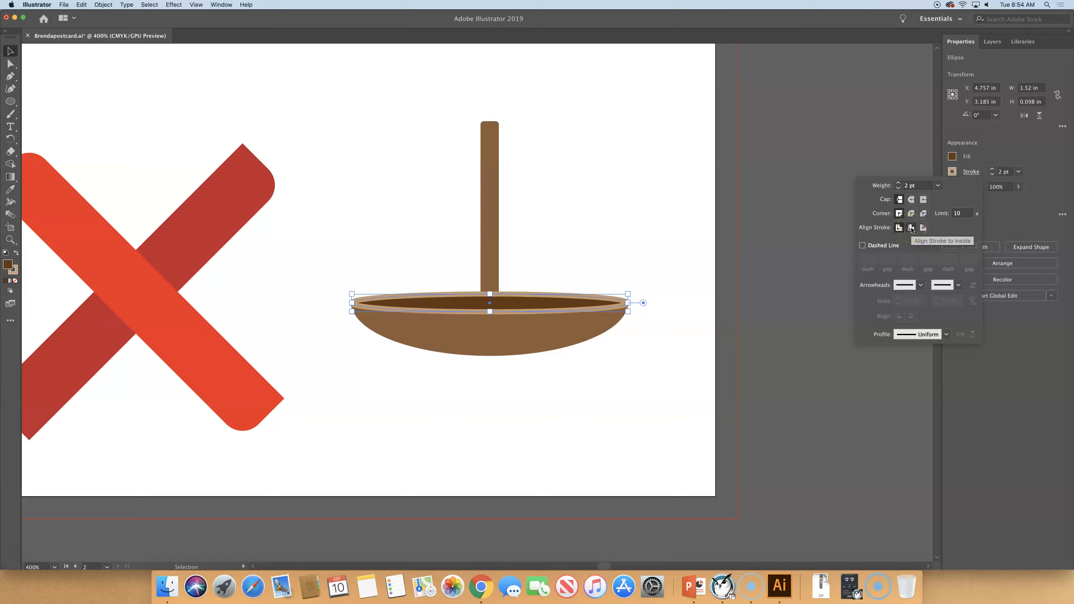
pyautogui.click(912, 228)
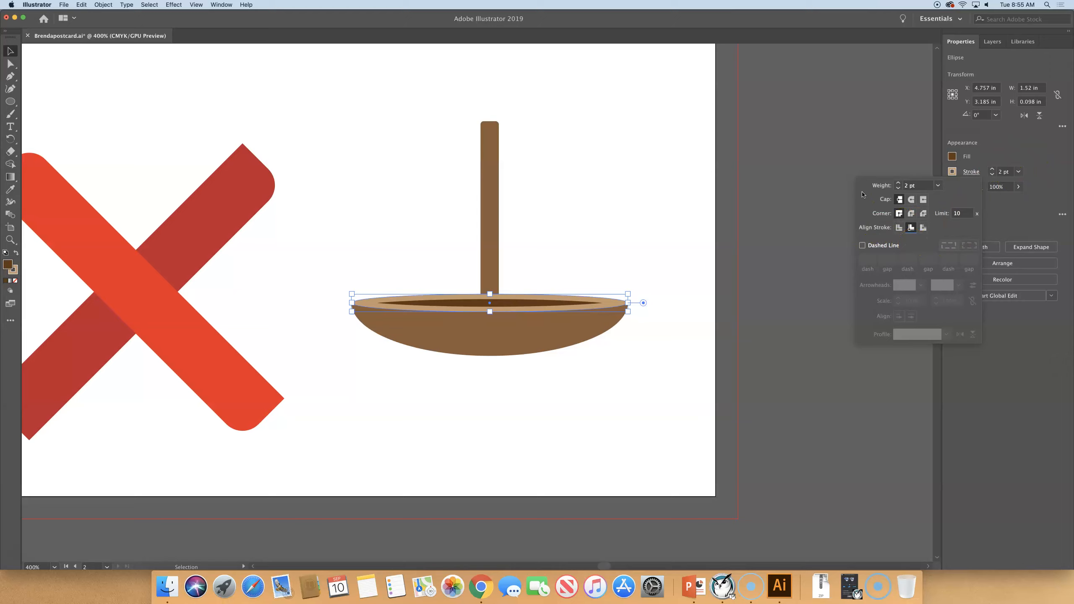
pyautogui.press('Escape')
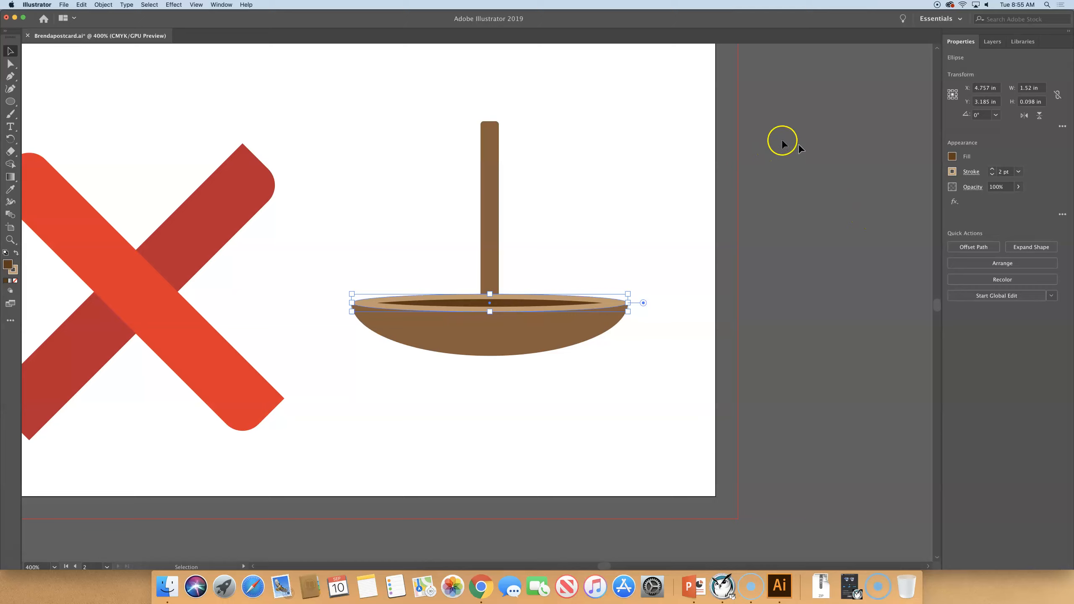
# - Send the thin vertical rectangle to the back of the stacking order and save the document
pyautogui.click(490, 156)
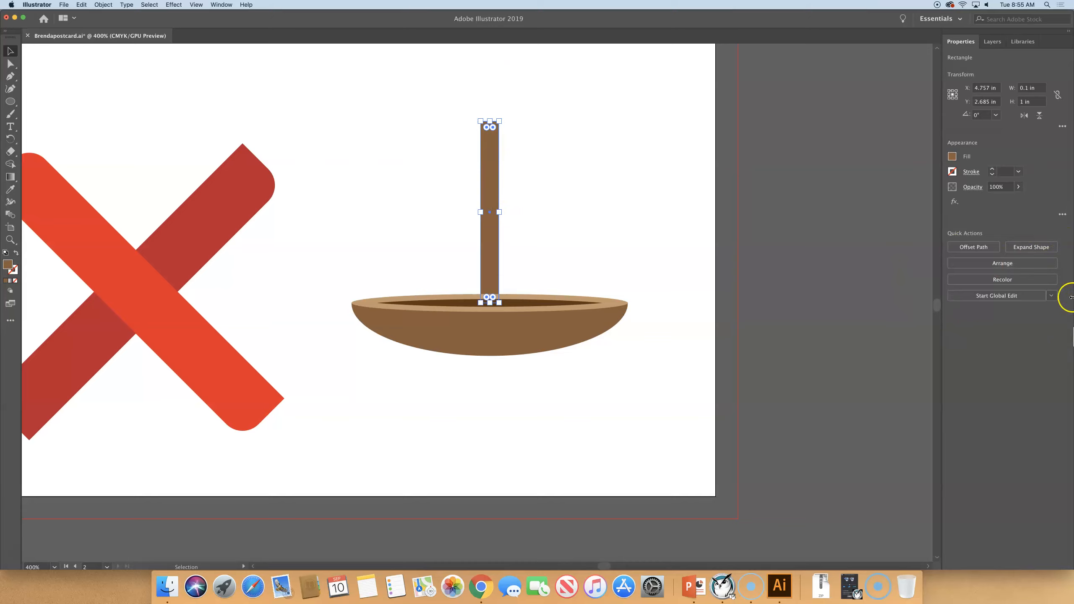
pyautogui.click(1010, 265)
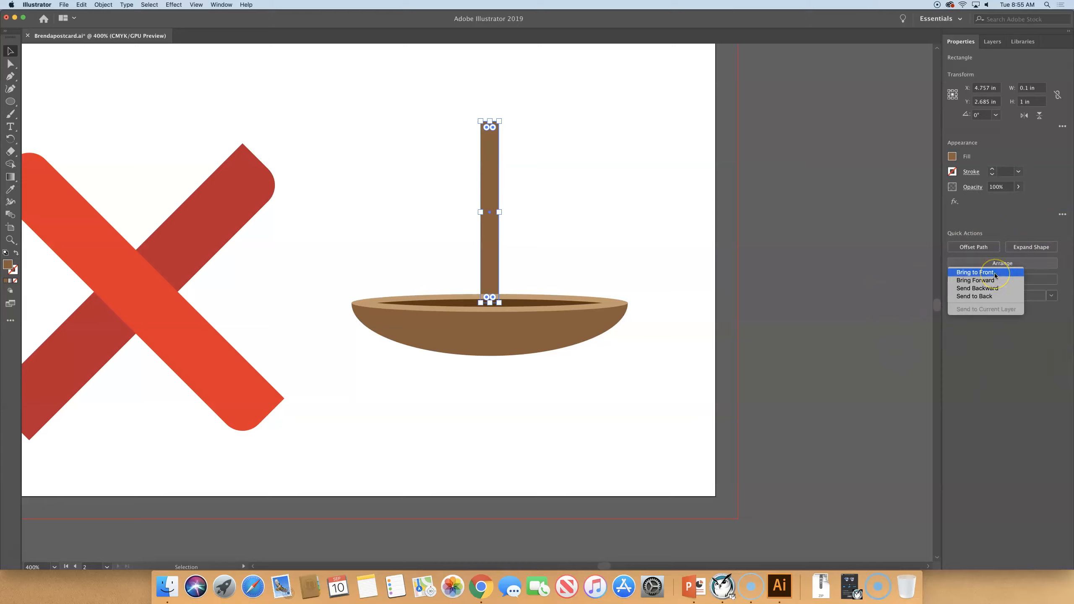
pyautogui.click(987, 297)
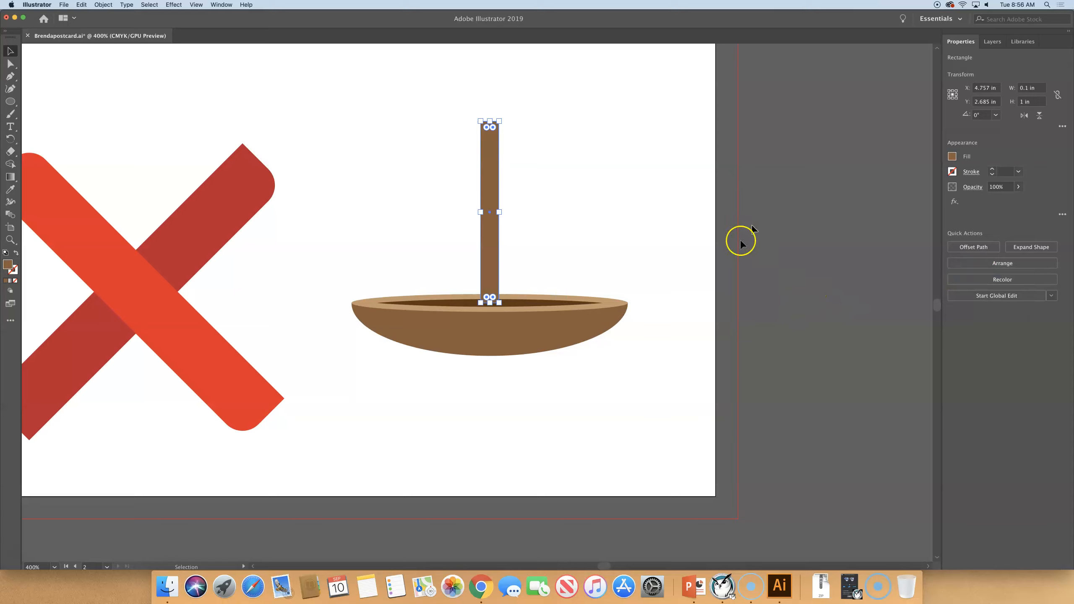
pyautogui.click(600, 224)
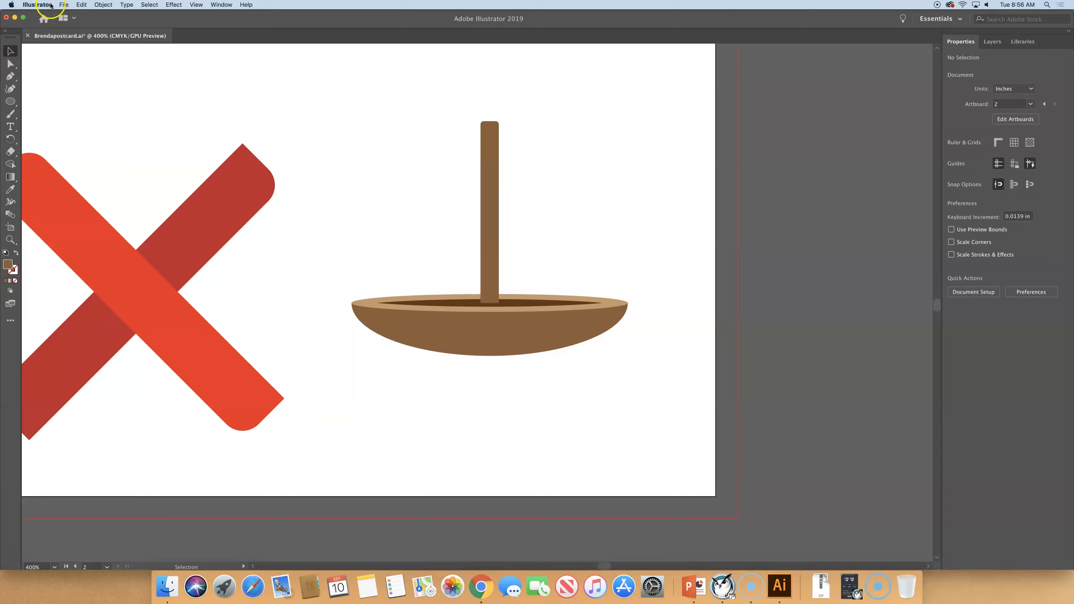
pyautogui.click(64, 5)
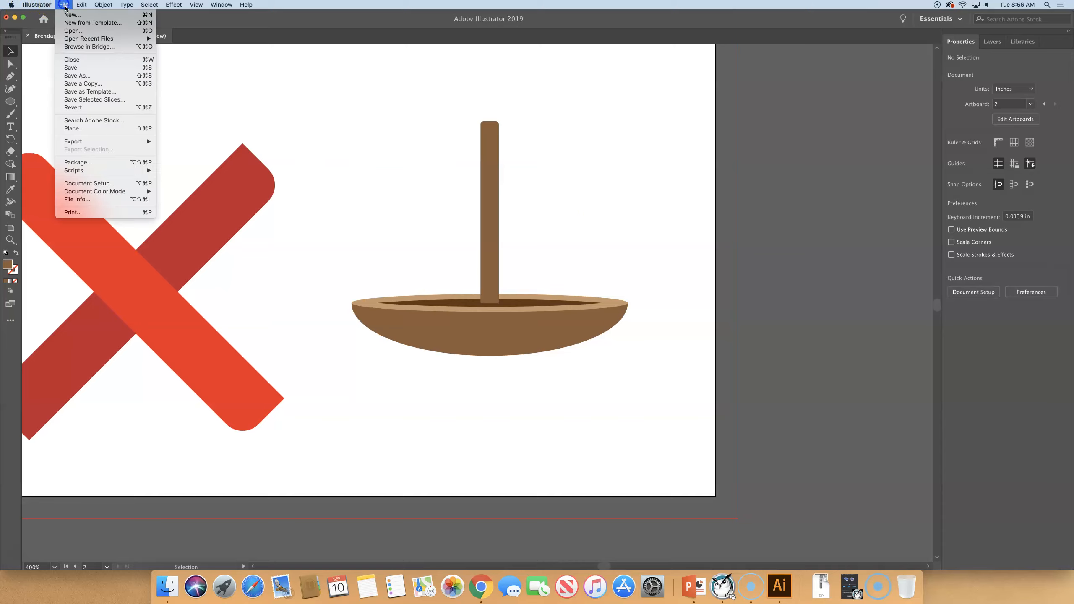
pyautogui.click(77, 68)
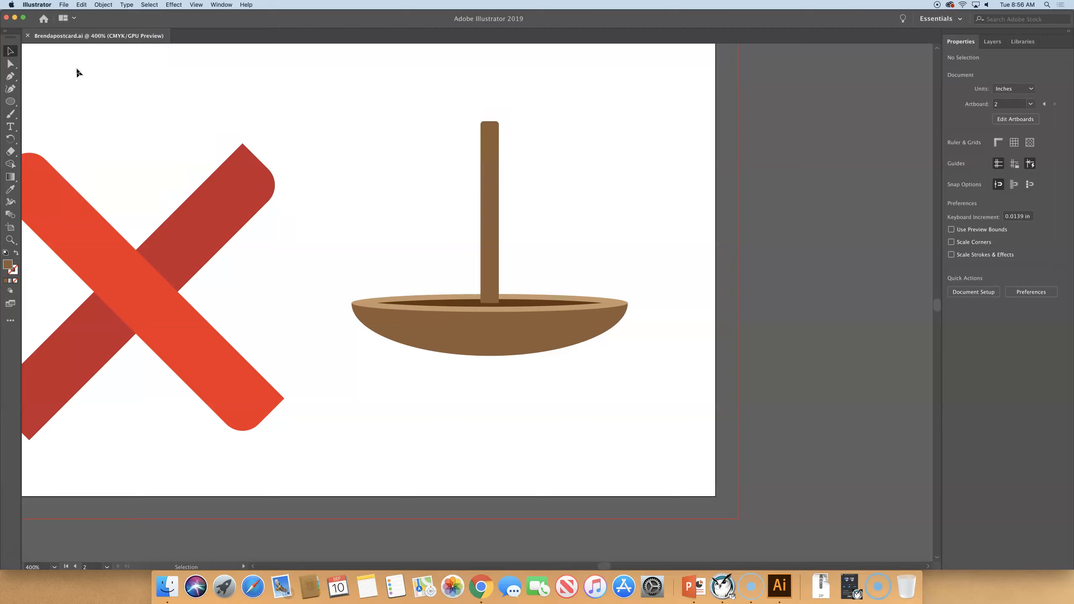
# - Draw a circle rotated 5° in the upper-left area of artboard 2 and shrink it about its centre to about 0.29 in across
pyautogui.press('a')
pyautogui.press('super+0')
pyautogui.press('v')
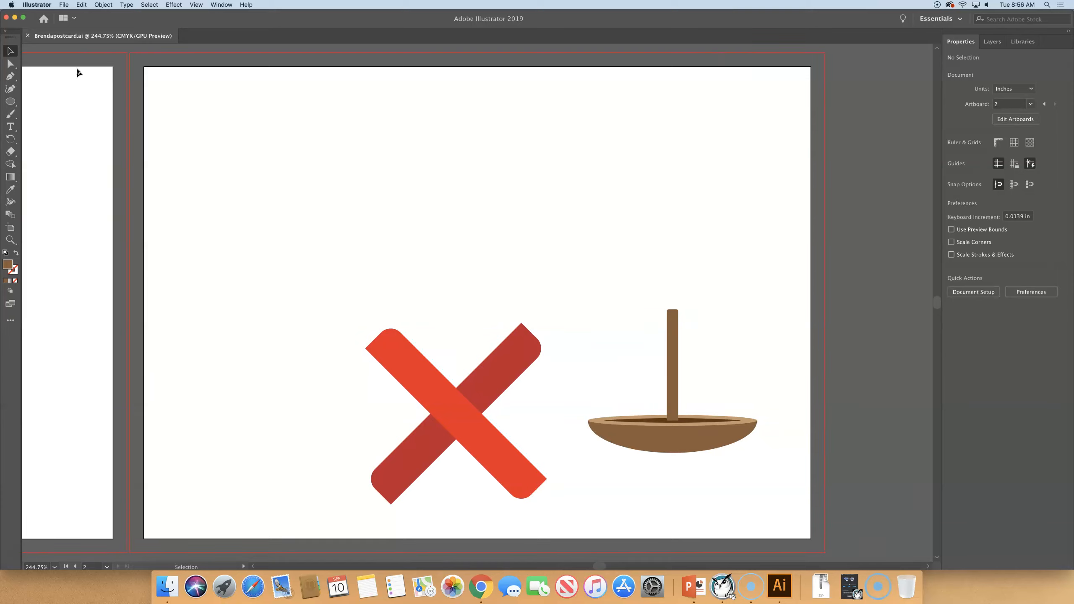
pyautogui.click(10, 102)
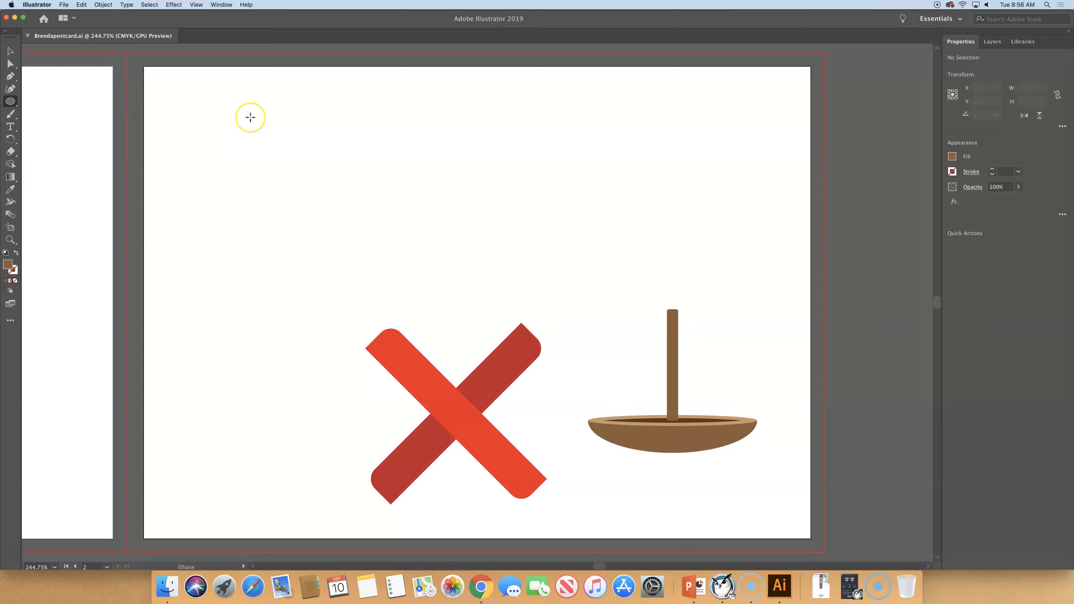
pyautogui.moveTo(251, 117); pyautogui.dragTo(365, 221)
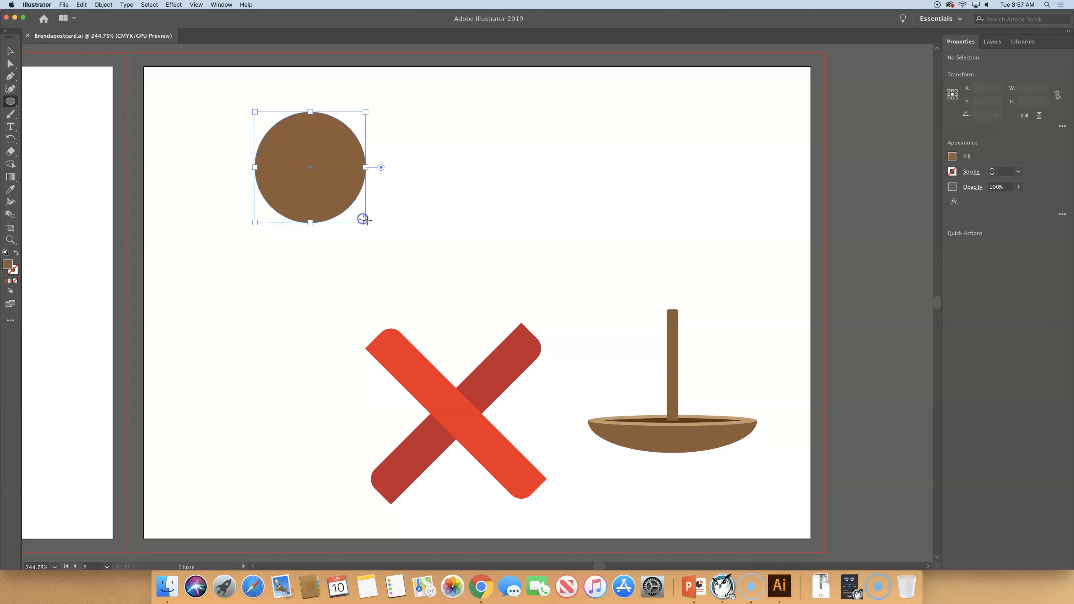
pyautogui.moveTo(366, 108); pyautogui.dragTo(366, 109)
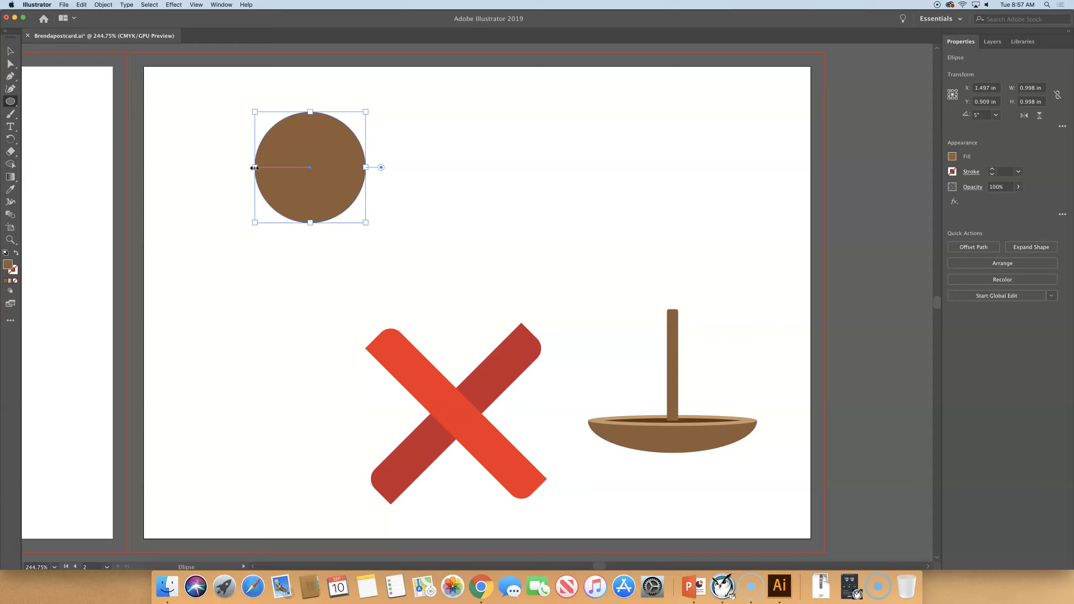
pyautogui.moveTo(254, 167); pyautogui.dragTo(294, 170)
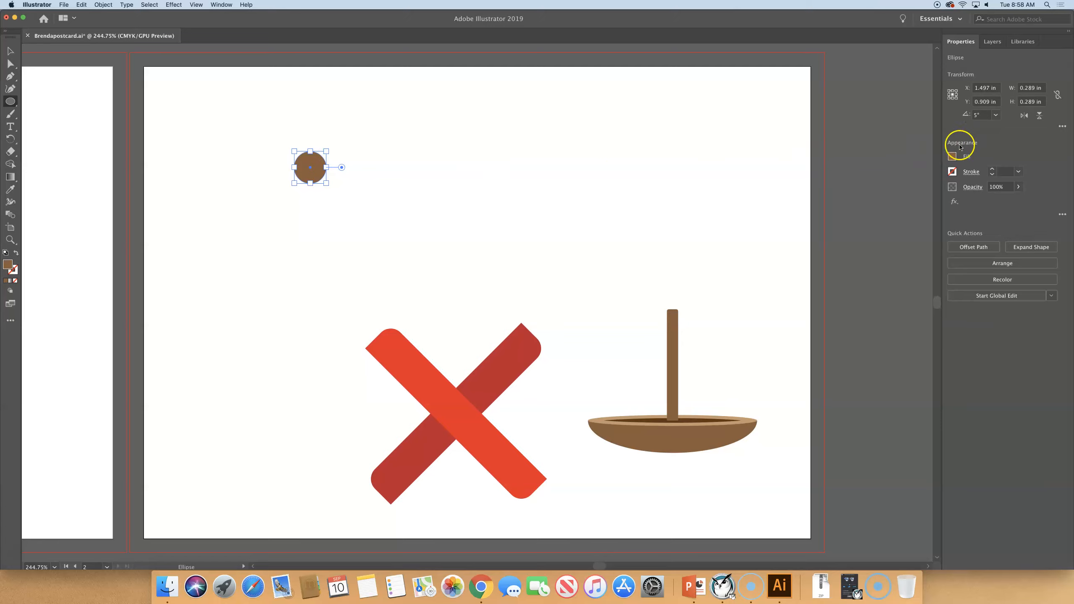
# - Show the swatches as small thumbnails and fill the circle with the light gray one shade darker than C=0 M=0 Y=0 K=5
pyautogui.click(952, 157)
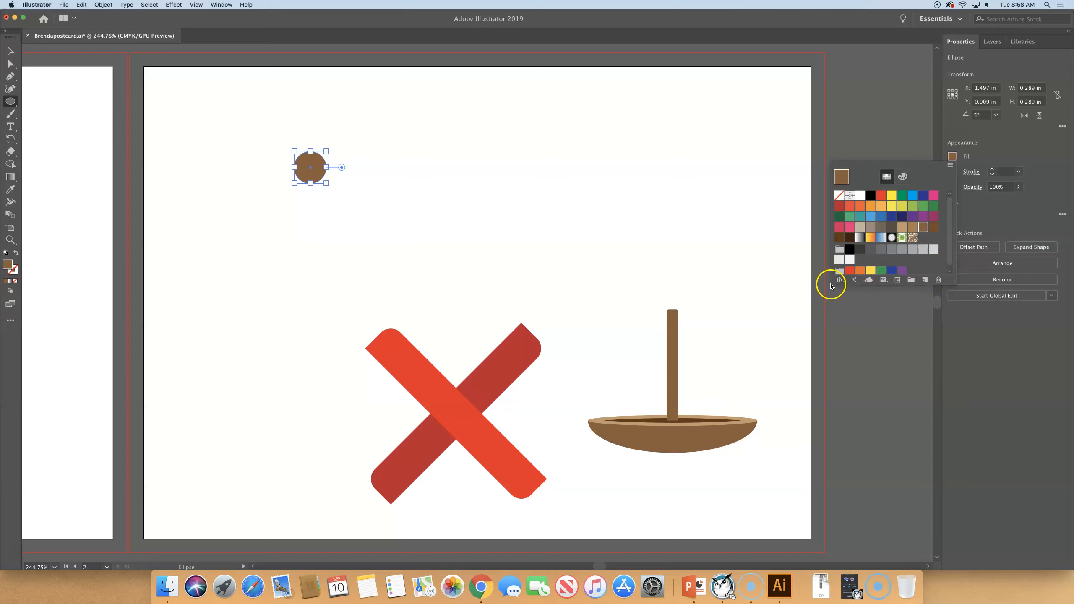
pyautogui.click(950, 165)
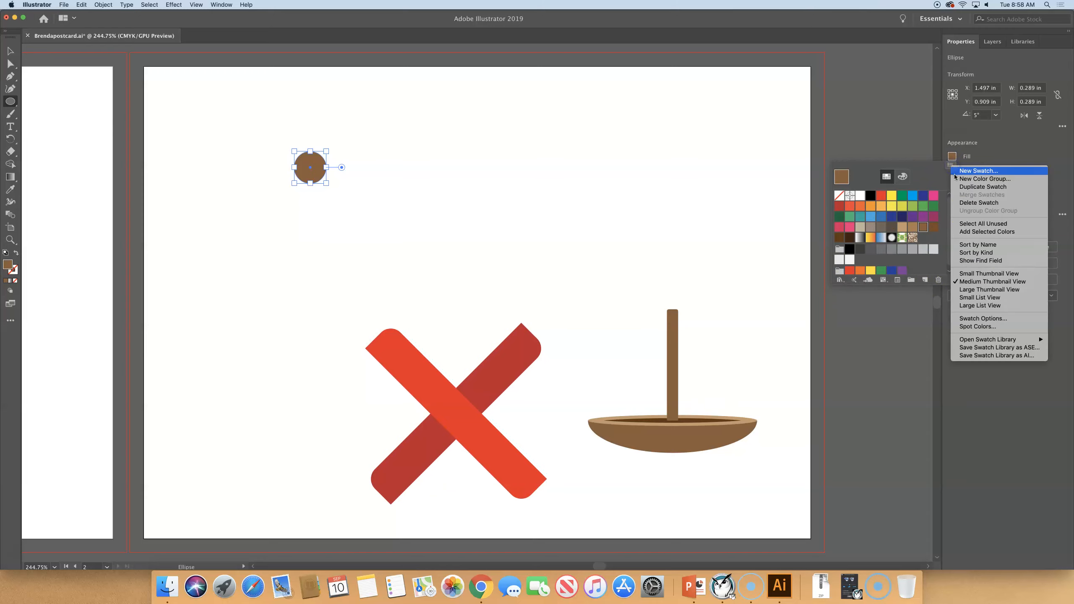
pyautogui.click(985, 273)
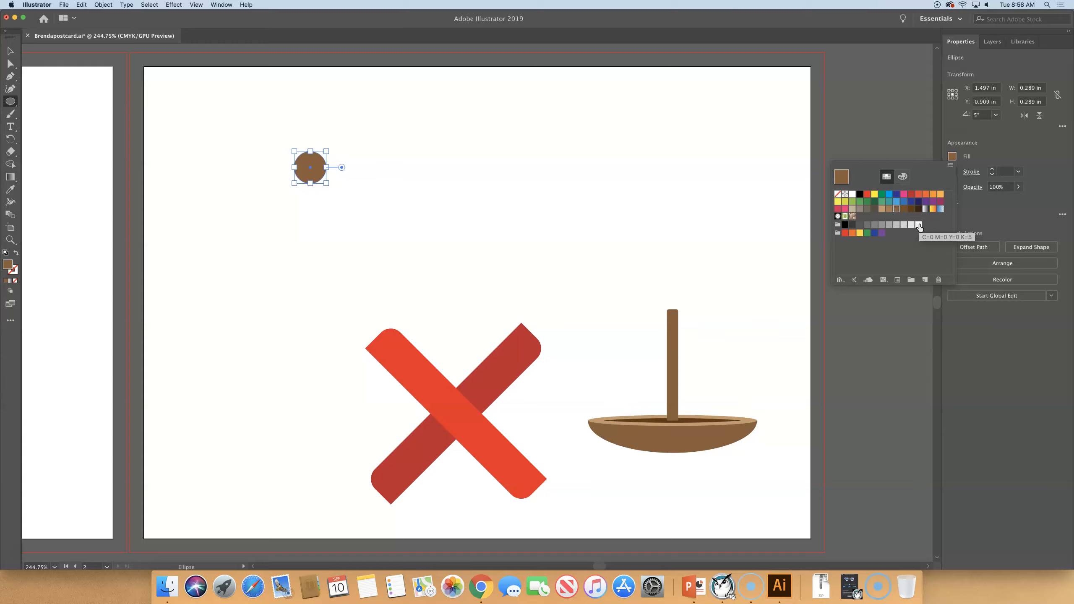
pyautogui.click(919, 228)
pyautogui.click(911, 225)
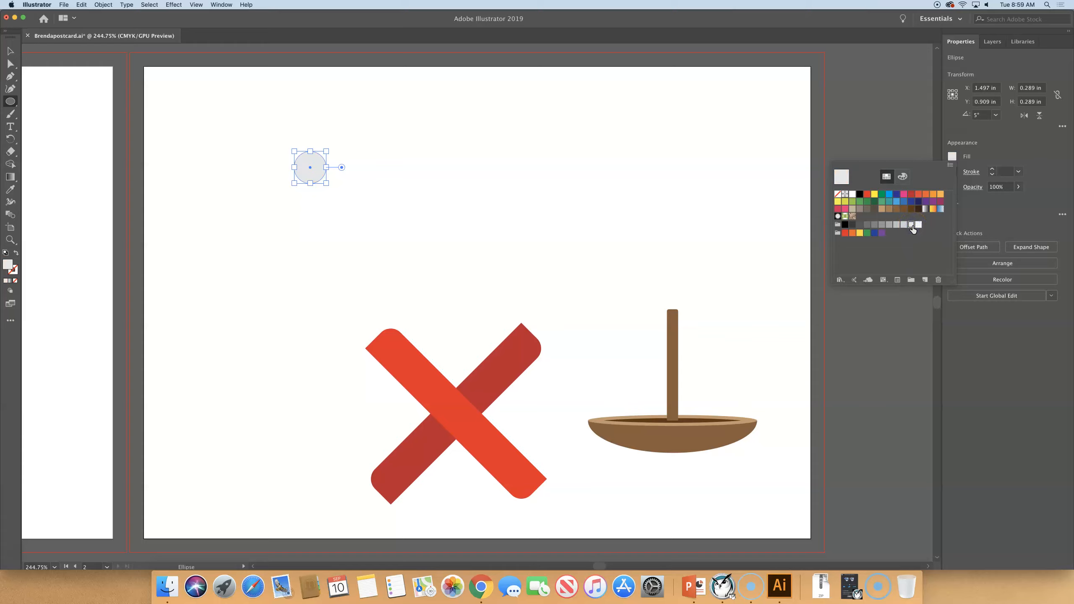
pyautogui.click(528, 134)
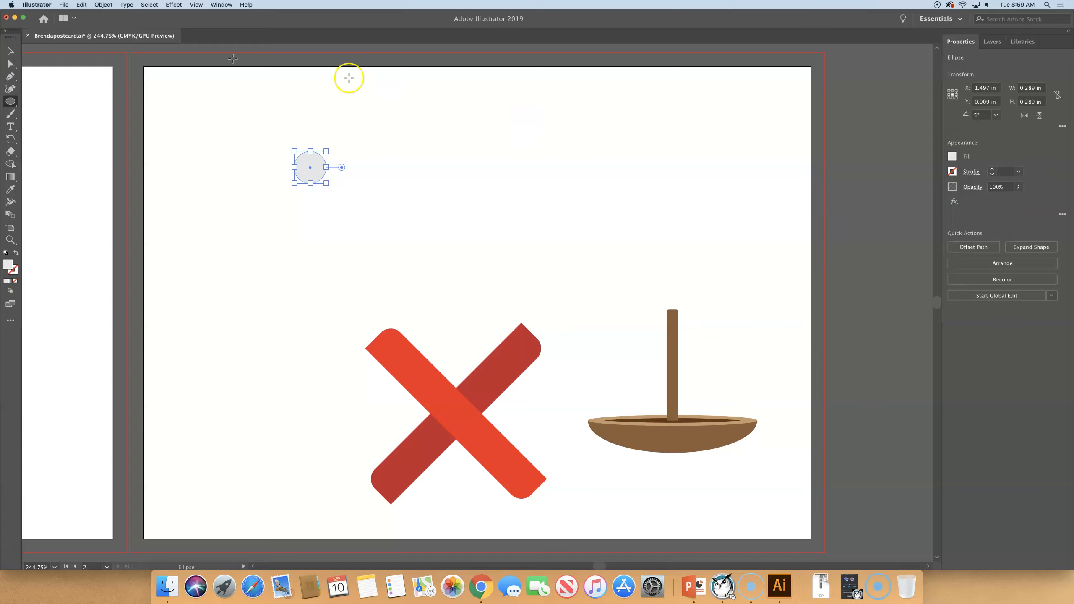
# - Deselect the light gray circle and save the document
pyautogui.click(10, 51)
pyautogui.click(157, 94)
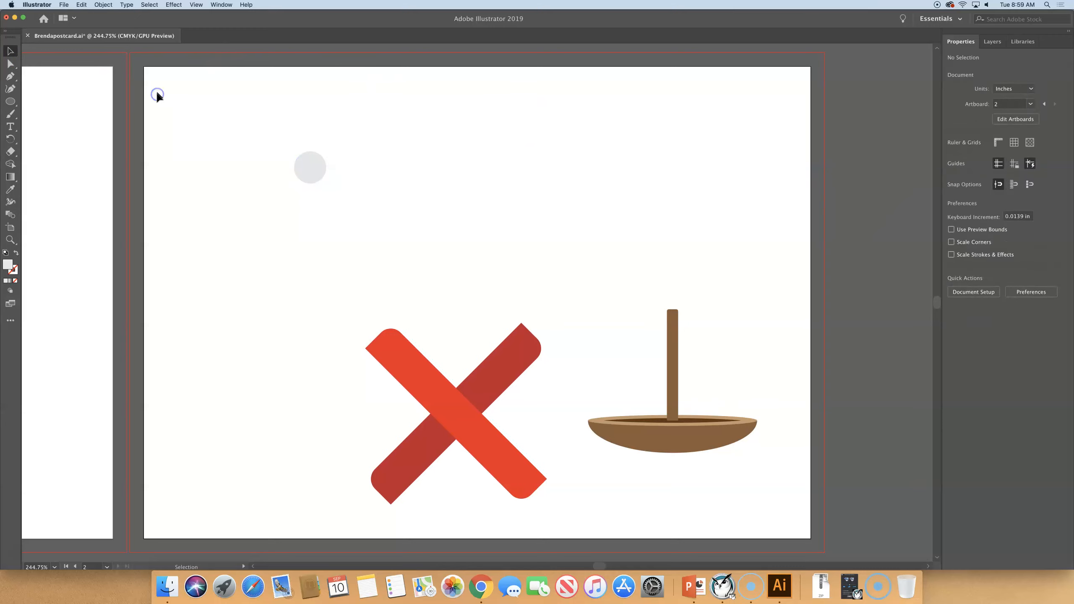
pyautogui.click(64, 5)
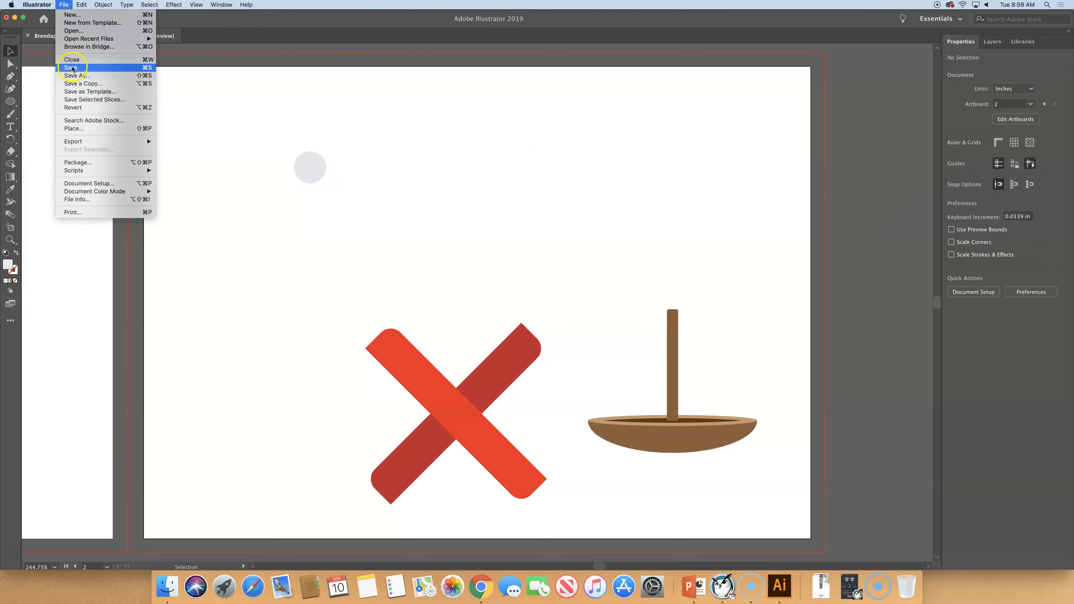
pyautogui.click(73, 68)
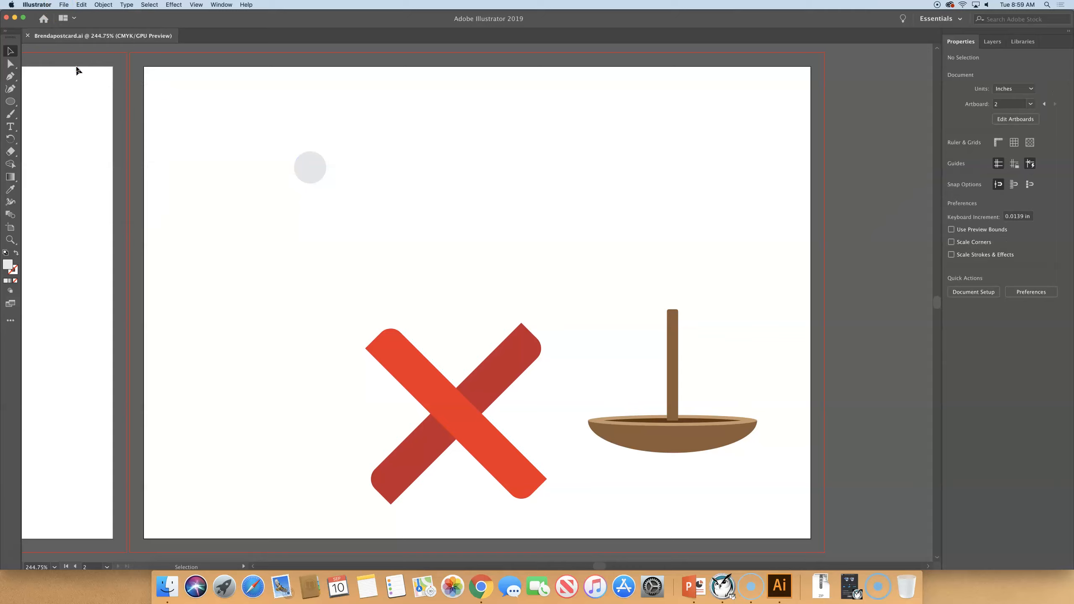